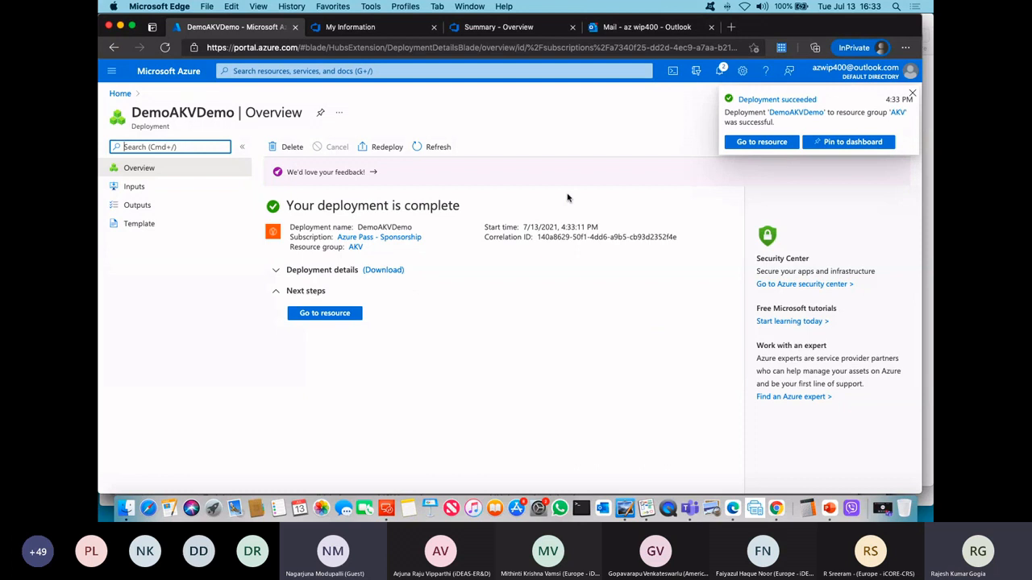
Step: Create a manual secret named Username in the newly deployed DemoAKVDemo key vault, entering its secret value
left_click(331, 315)
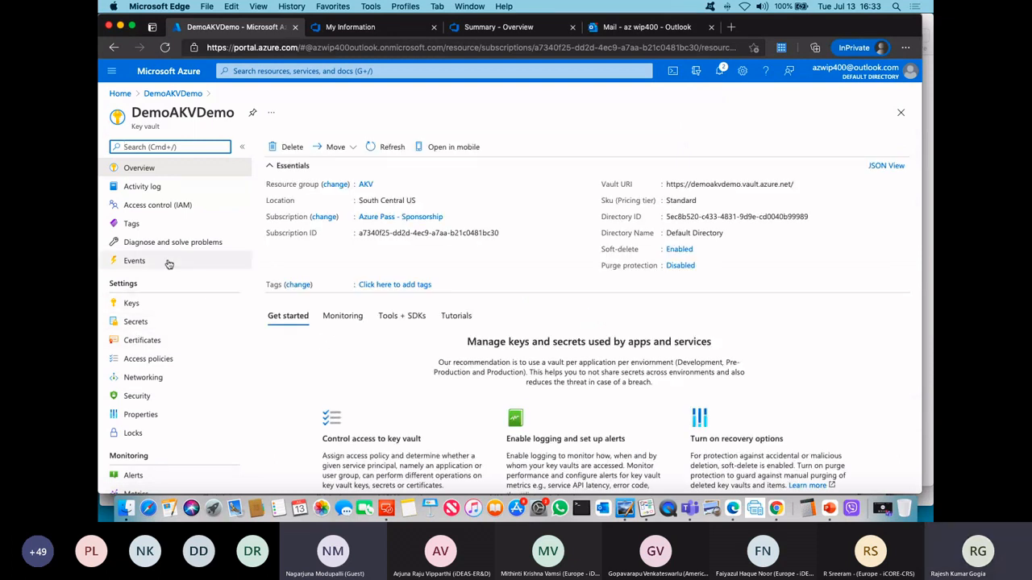
left_click(138, 322)
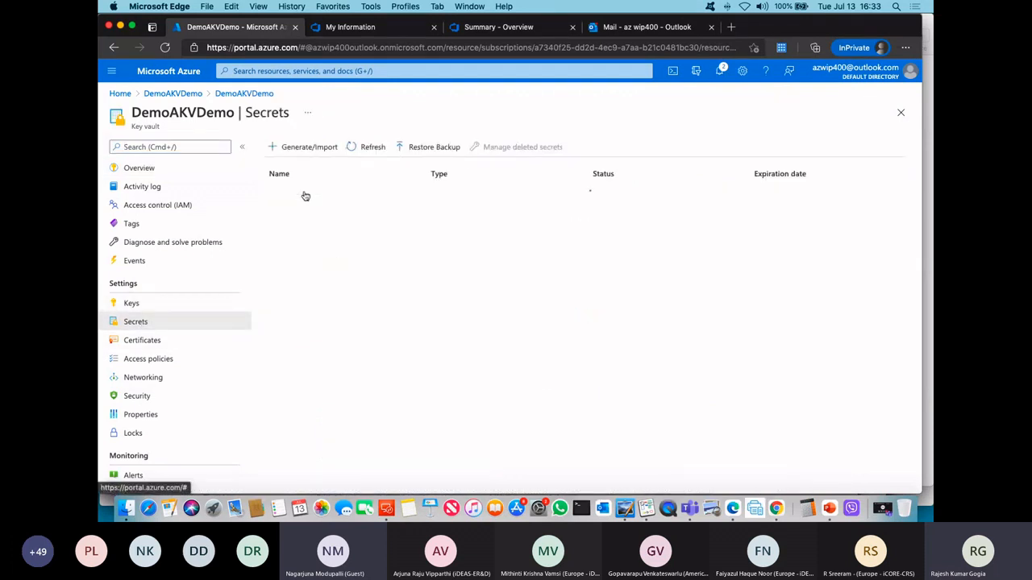
left_click(321, 150)
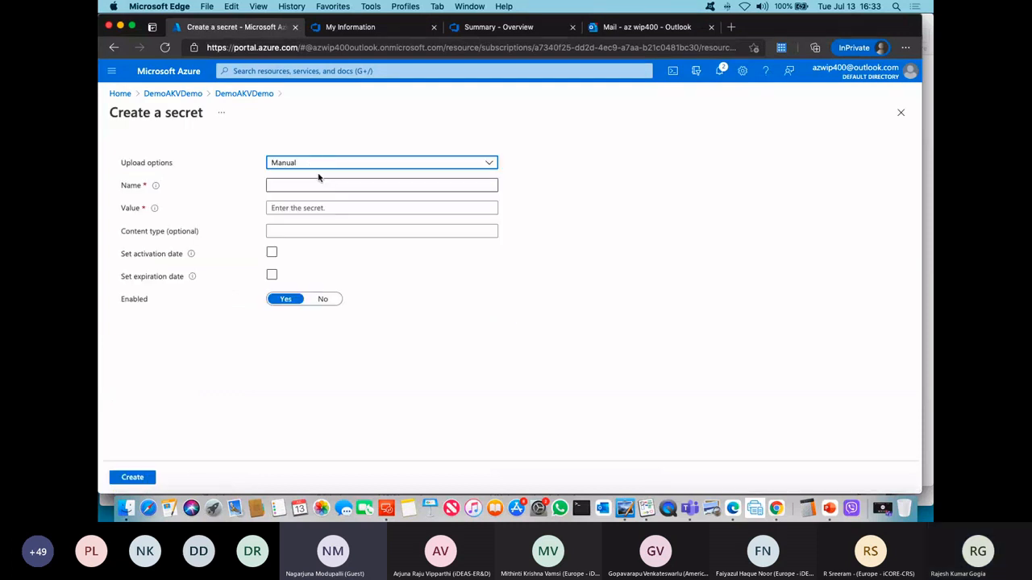
left_click(296, 184)
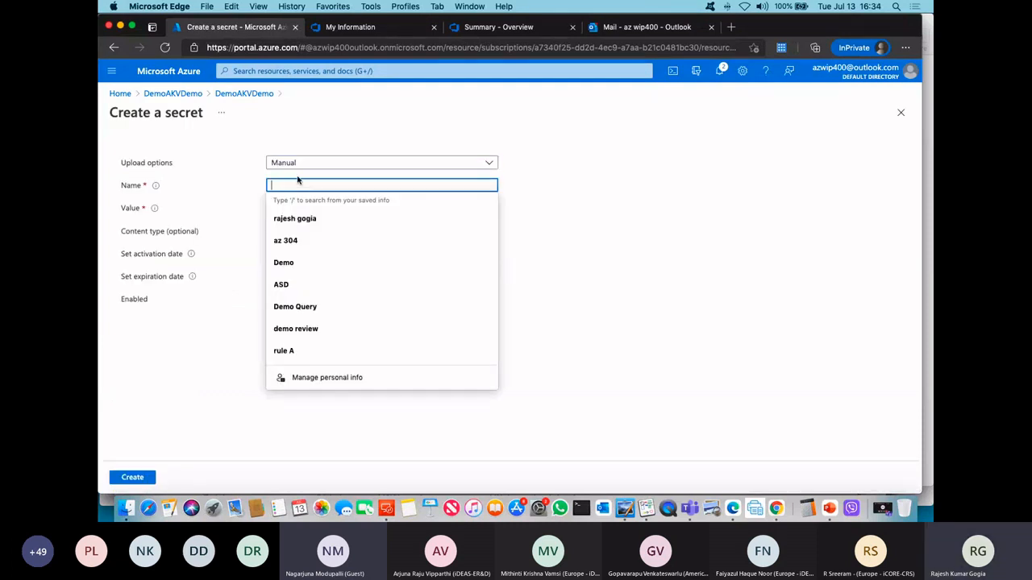
type("U")
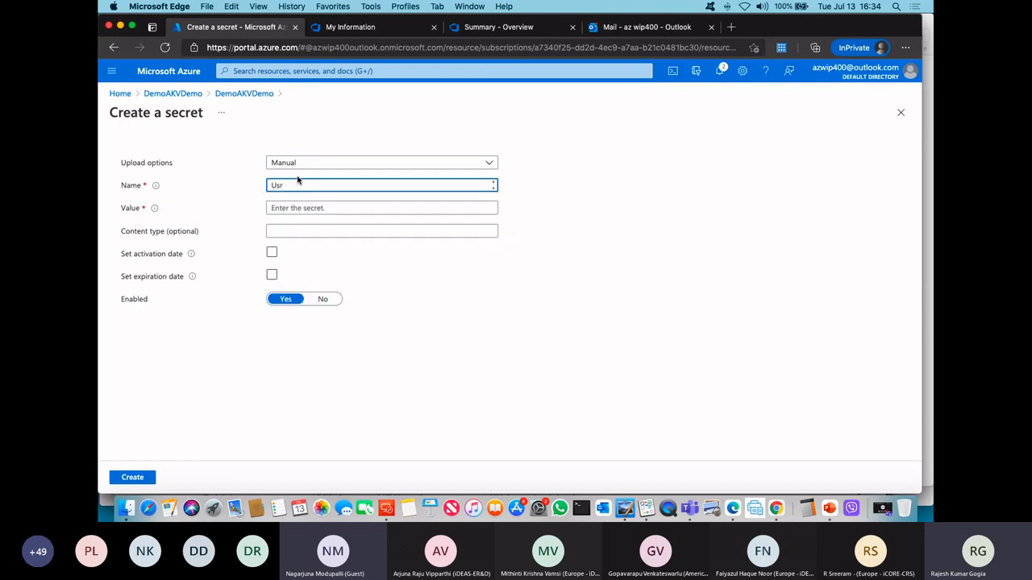
type("sername")
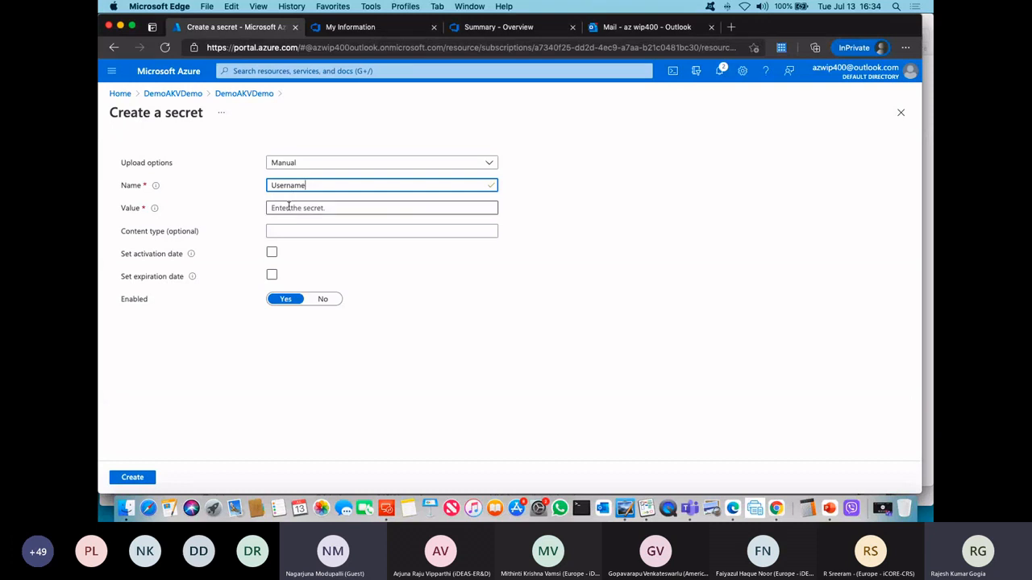
left_click(298, 208)
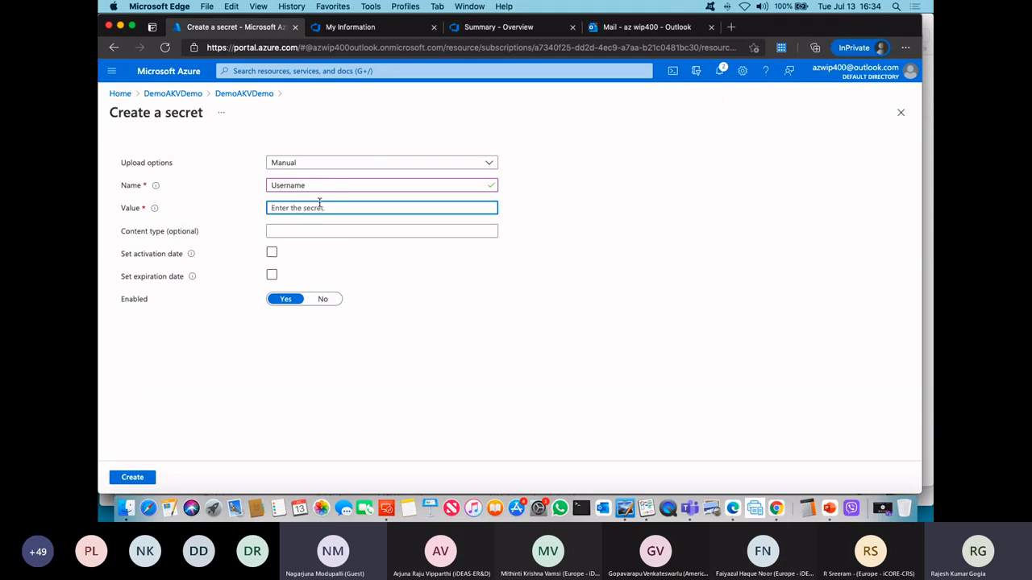
type("•••••")
left_click(139, 477)
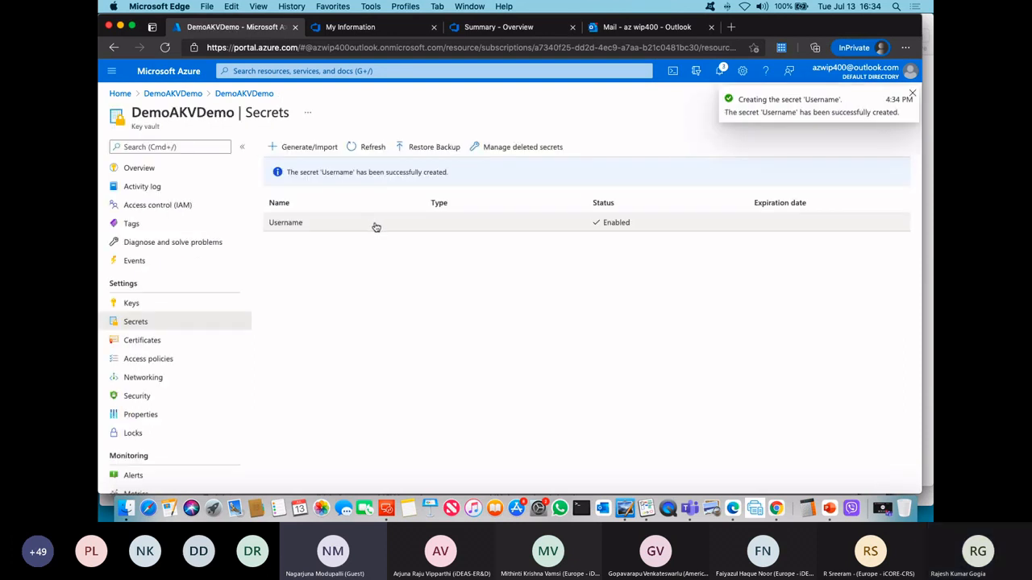
Step: Create a second manual secret named Password in the same key vault, entering its secret value
left_click(321, 150)
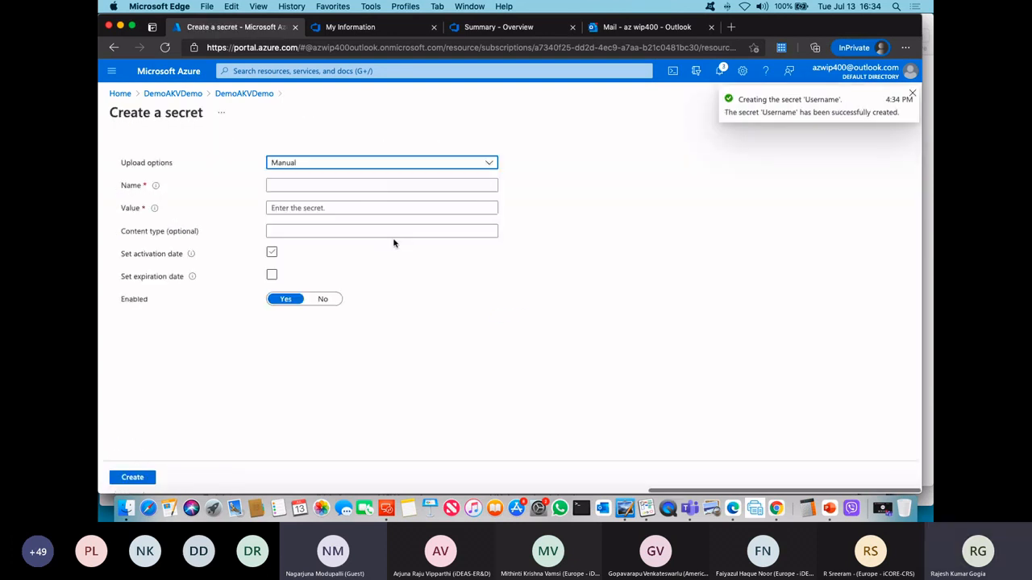
left_click(293, 184)
type("P")
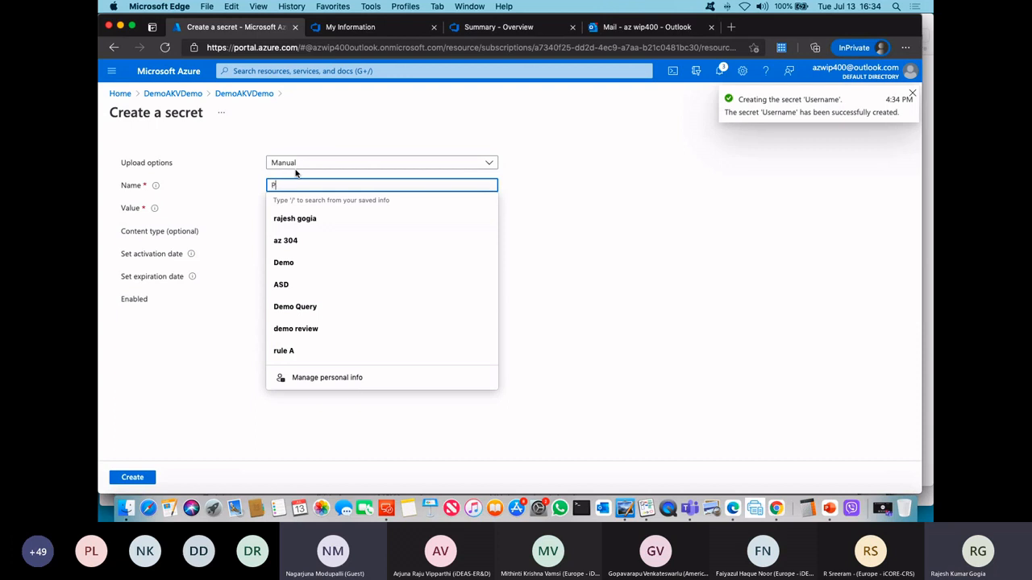
type("assword")
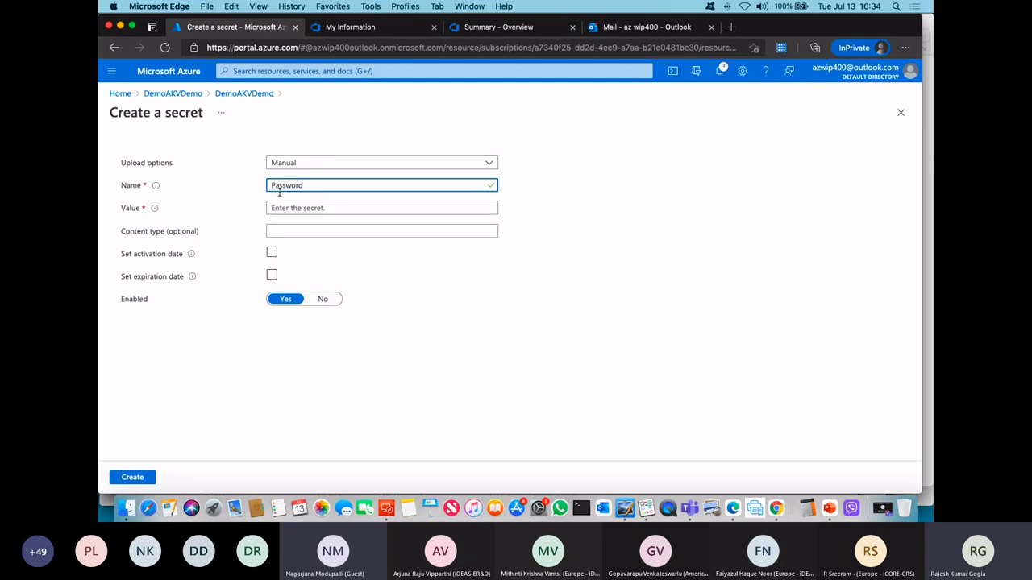
left_click(297, 203)
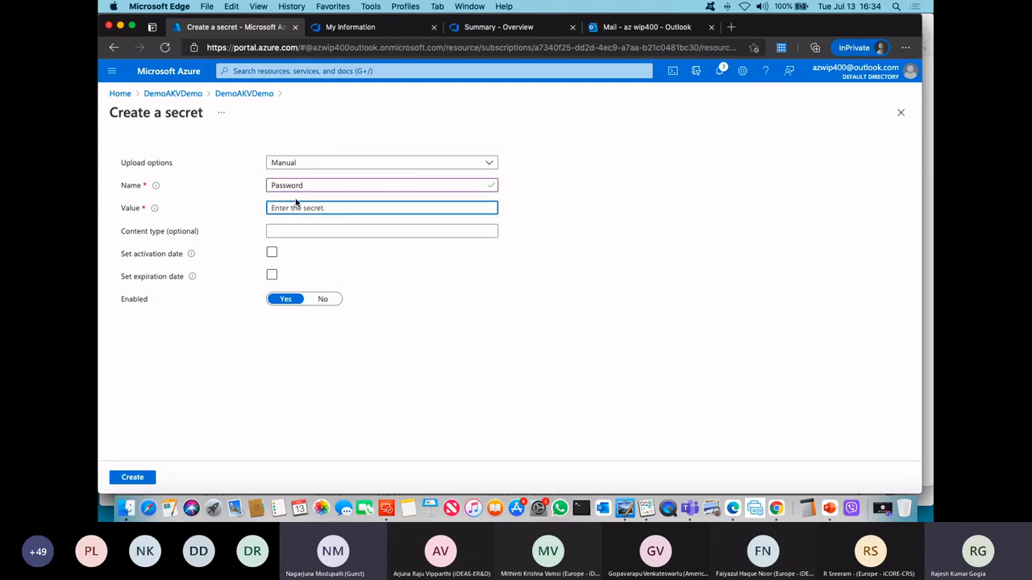
type("•••")
left_click(139, 479)
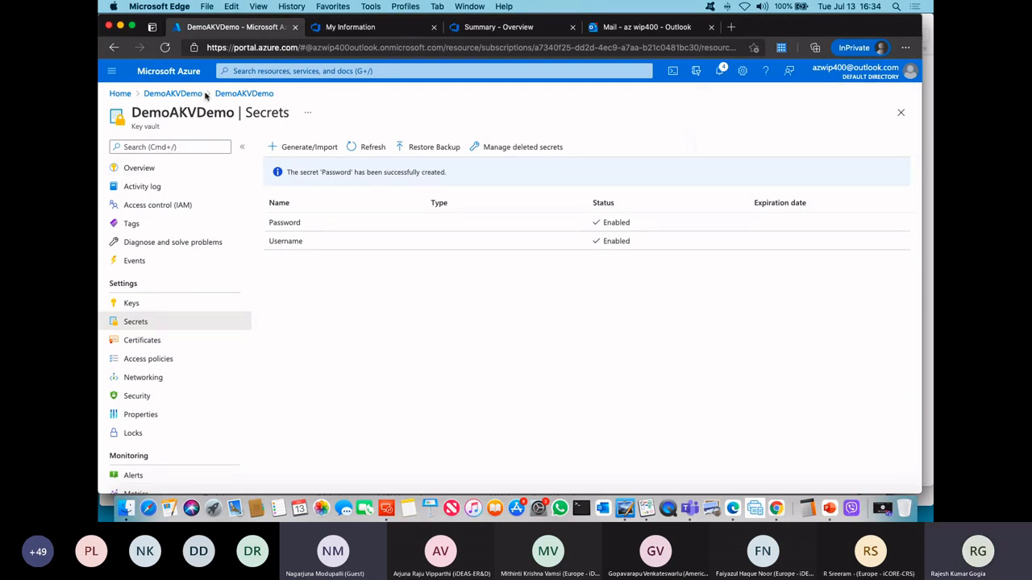
Step: Switch to the NewAppDemo project in Azure DevOps and open its list of pipelines
left_click(517, 29)
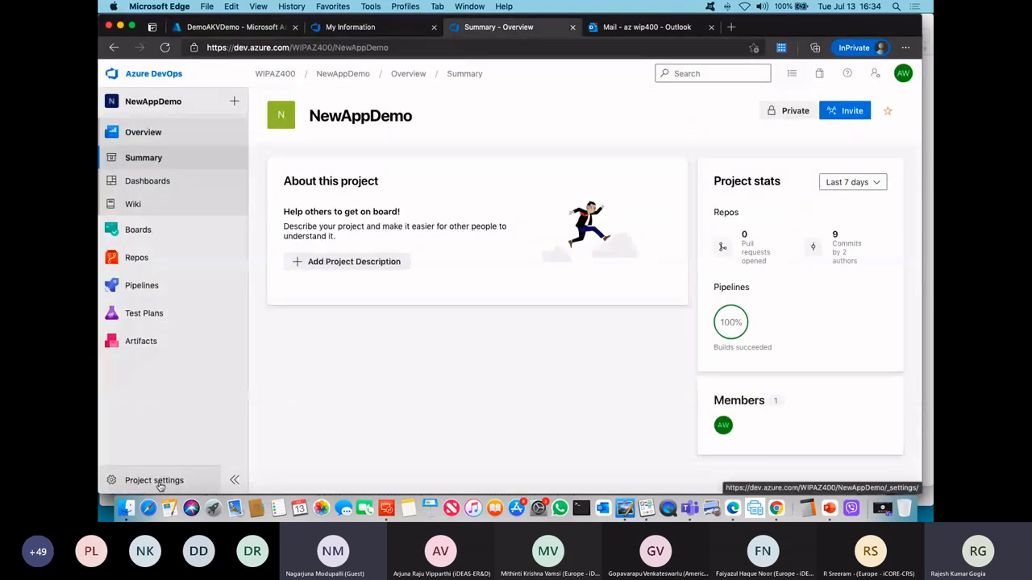
left_click(140, 284)
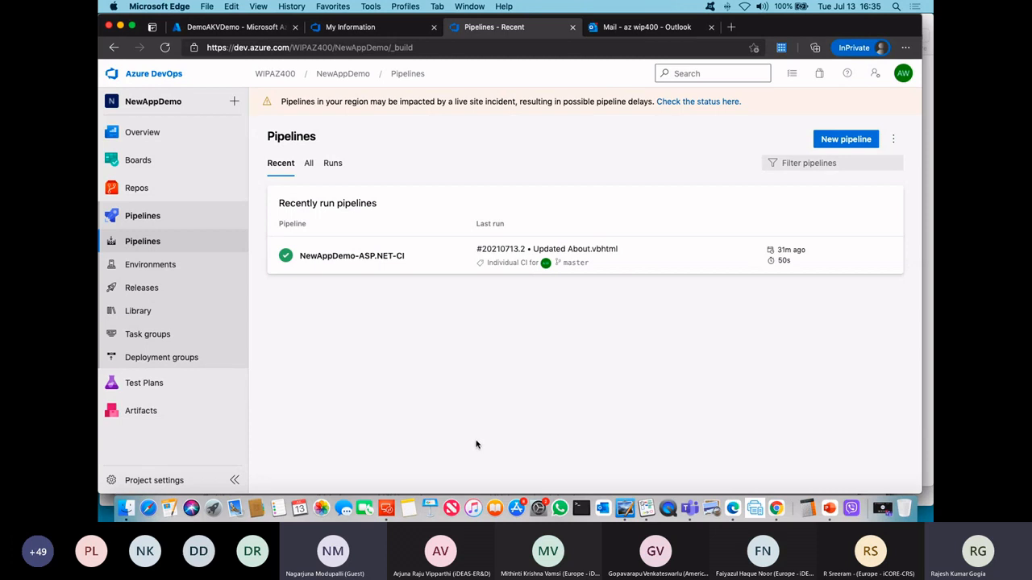
Step: Switch to Chrome, search in a new tab for "azure key vault task" and skim the Azure Key Vault task documentation
left_click(776, 508)
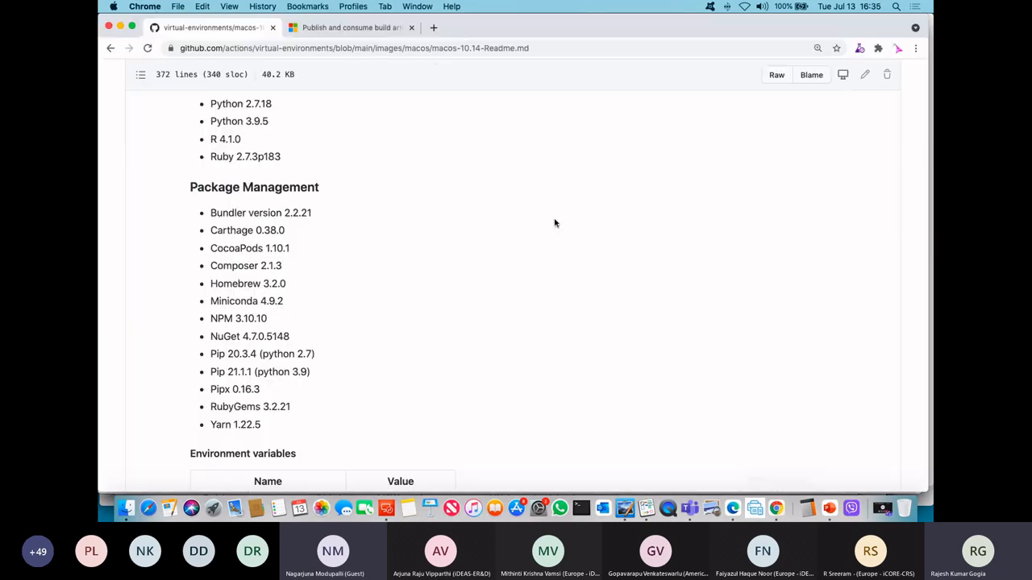
left_click(433, 27)
type("a")
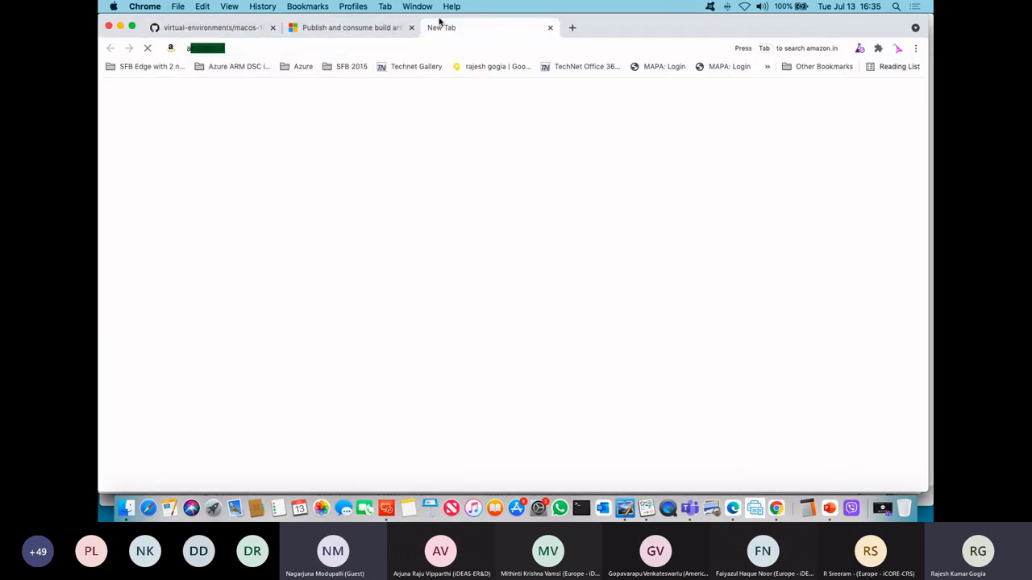
type("zure ke")
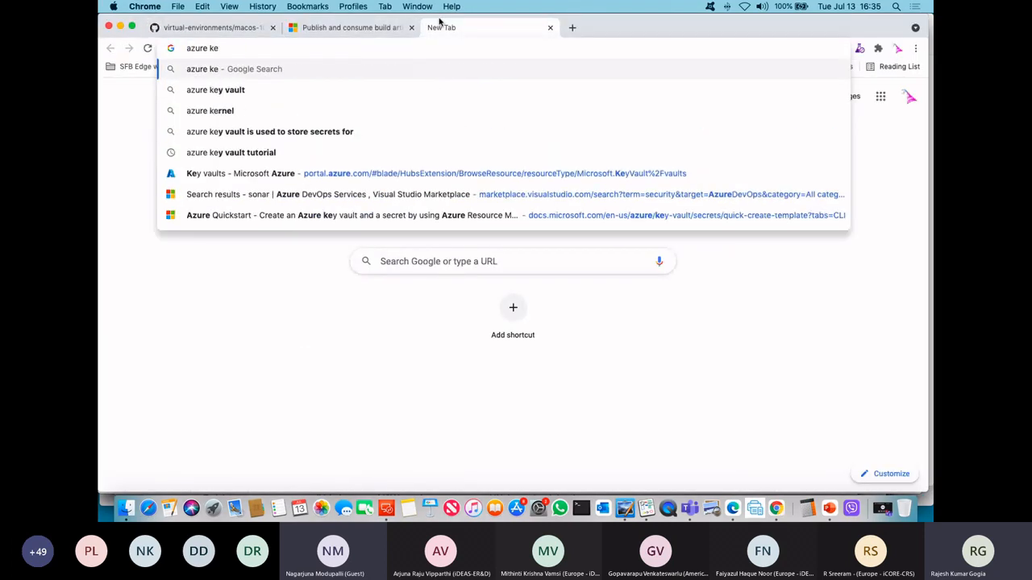
type("y vault ta")
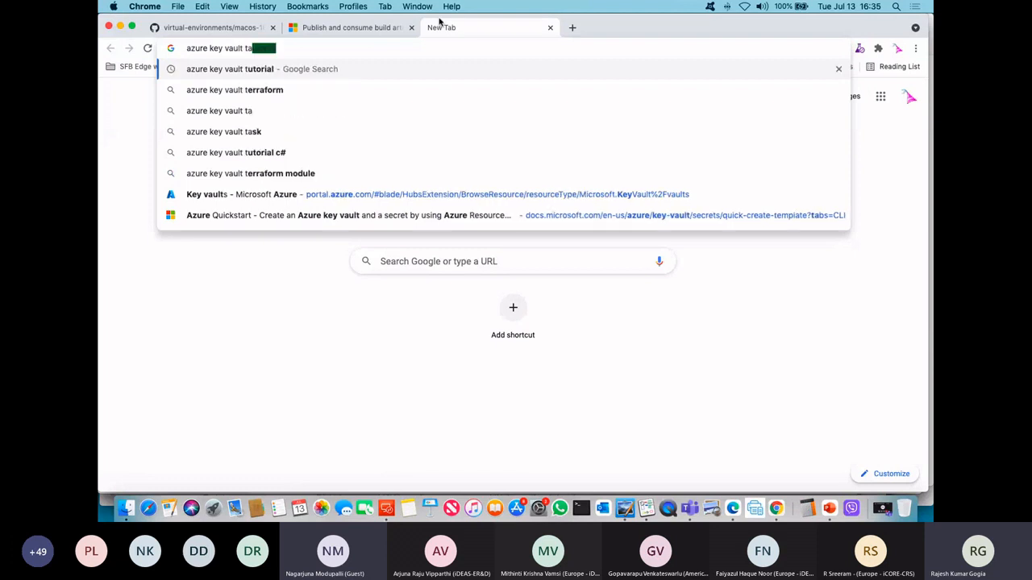
type("sk")
key("Return")
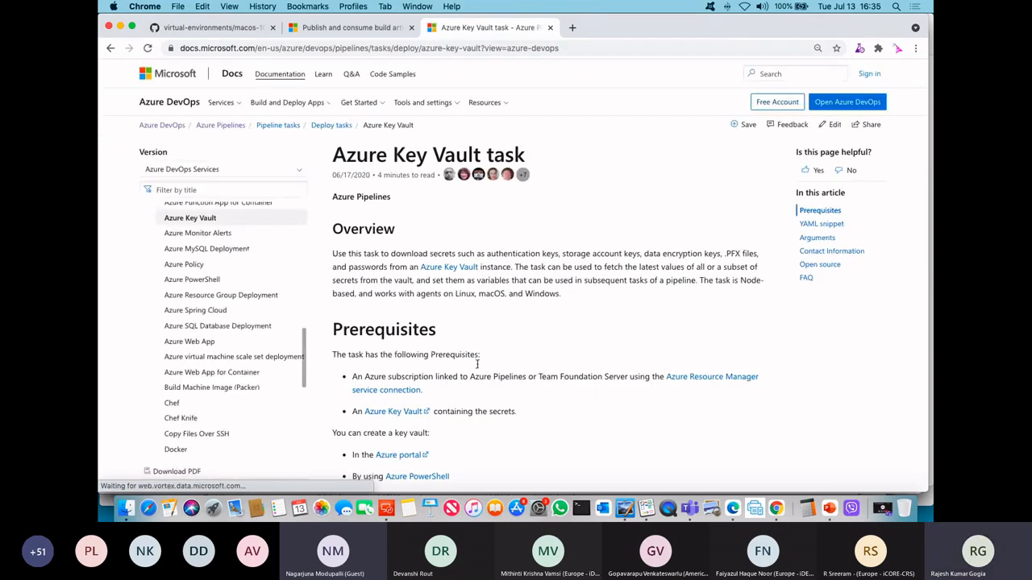
scroll(575, 403, "down", 3)
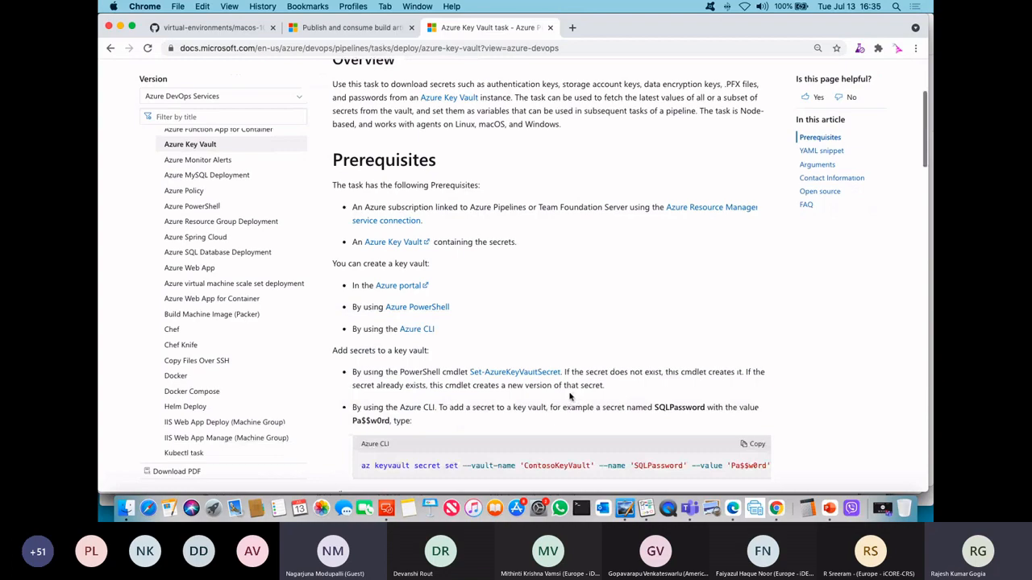
scroll(570, 395, "down", 10)
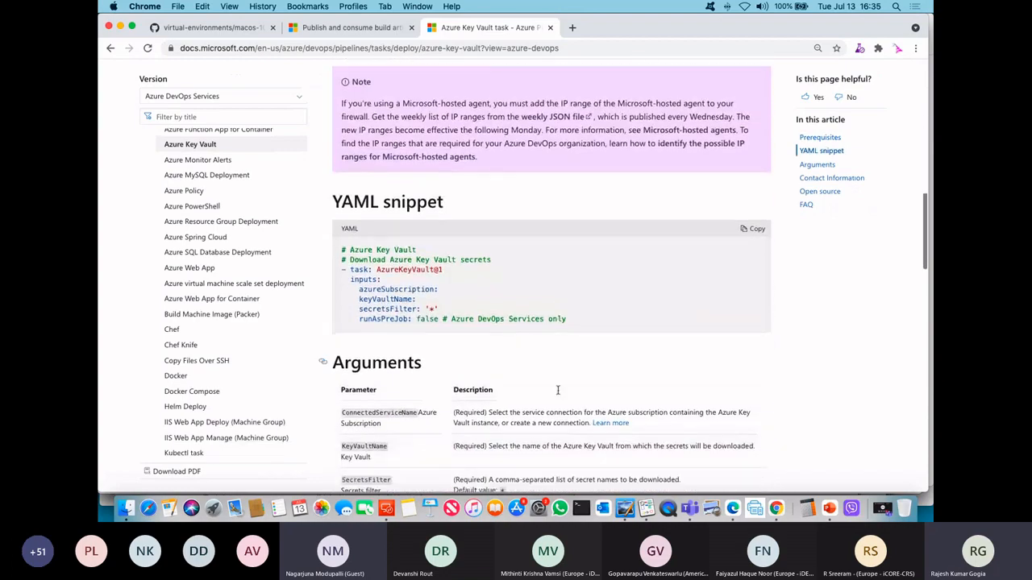
scroll(557, 390, "down", 15)
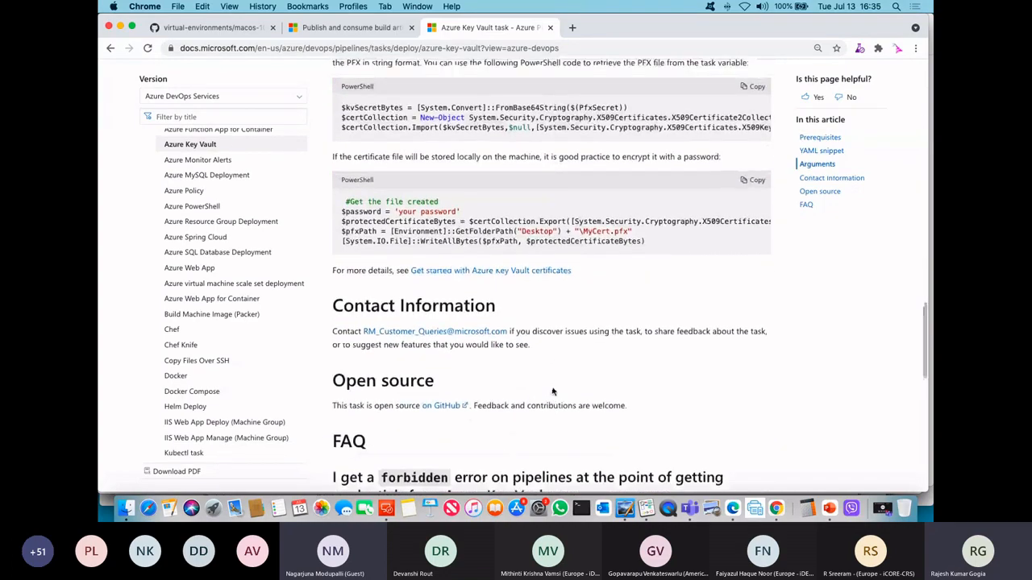
scroll(553, 391, "up", 20)
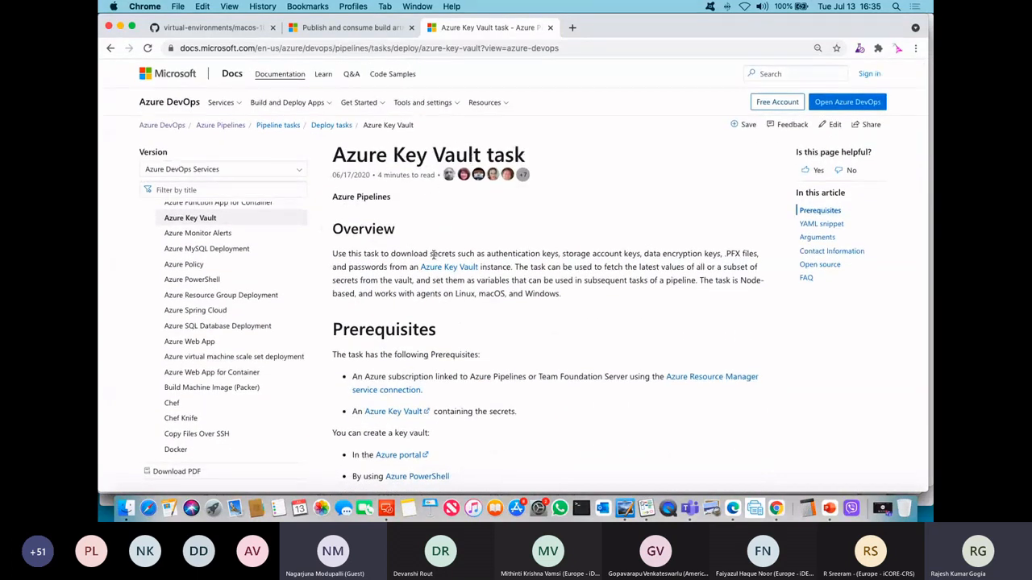
Step: Return to Microsoft Edge and open the pipeline Library with the variable groups of NewAppDemo
left_click(731, 509)
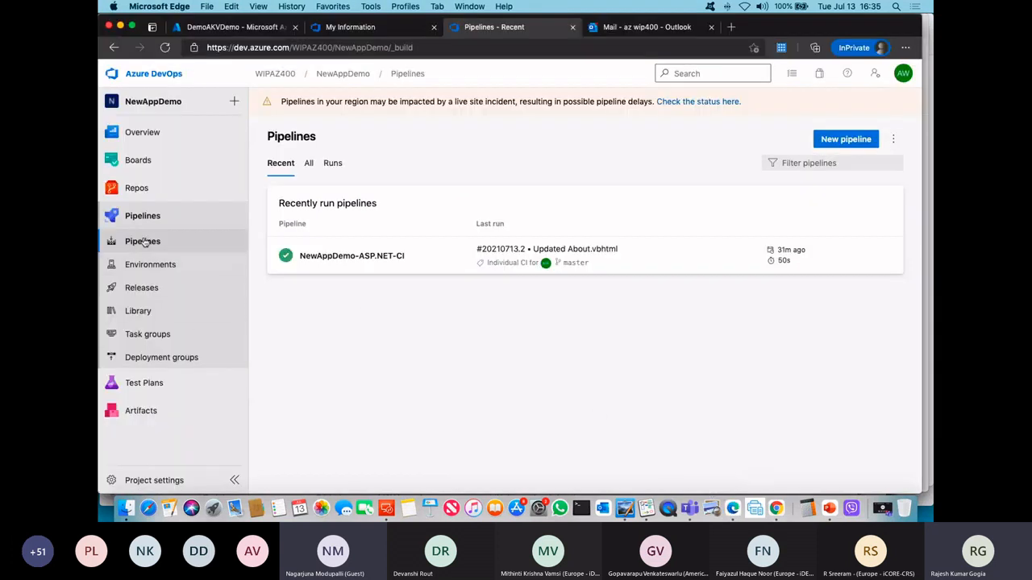
left_click(141, 313)
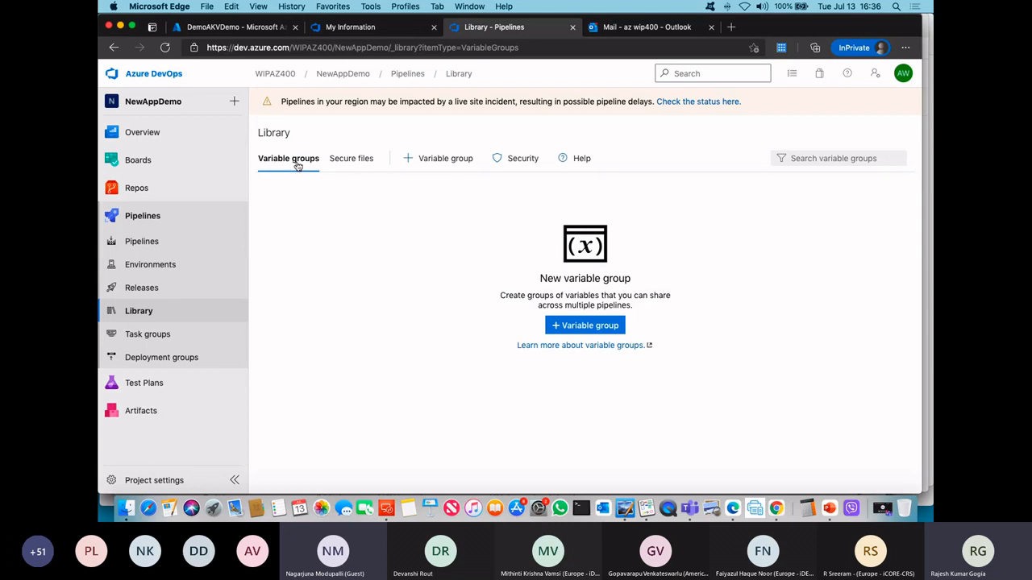
Step: Switch to Whiteboard, draw a short vertical line below "External" and write "Azure" beneath it
left_click(668, 508)
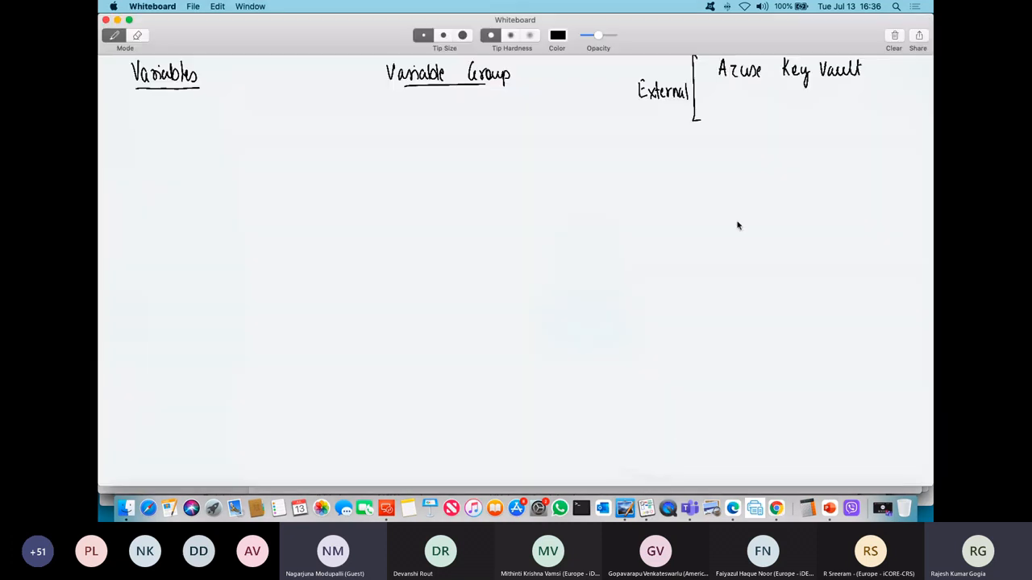
left_click_drag(662, 103, 663, 172)
left_click_drag(657, 166, 668, 167)
left_click_drag(686, 165, 697, 170)
left_click(699, 167)
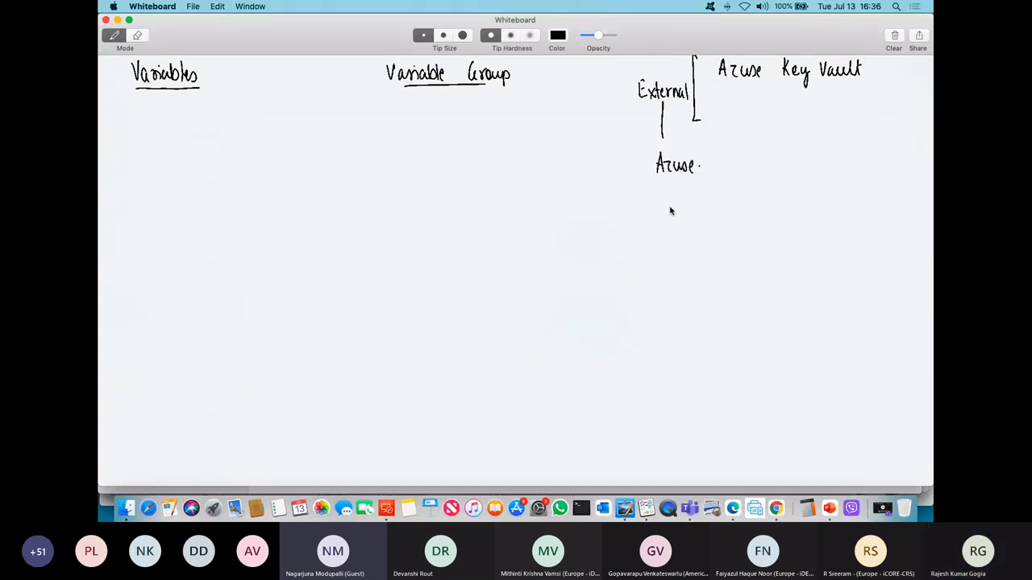
Step: Draw a bracket beside "Variable Group" with a short line down from it and write "DevOps Project" underneath
mouse_move(516, 58)
left_mouse_down()
mouse_move(534, 123)
mouse_move(529, 174)
mouse_move(501, 172)
mouse_move(513, 206)
left_mouse_up()
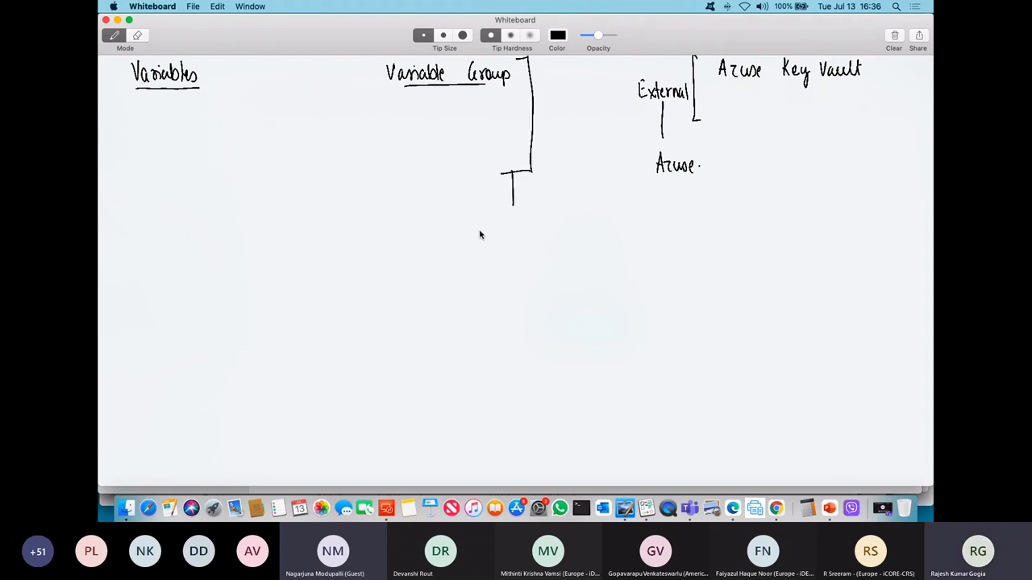
mouse_move(474, 233)
left_mouse_down()
mouse_move(518, 233)
mouse_move(479, 265)
mouse_move(497, 266)
mouse_move(505, 284)
mouse_move(526, 260)
left_mouse_up()
Step: Draw a capped line connecting the Variable Group bracket to "Azure", label it with an underlined "SC" and box "Azure"
left_click_drag(544, 116, 637, 152)
left_click_drag(637, 147, 636, 159)
mouse_move(548, 109)
left_mouse_down()
mouse_move(541, 126)
mouse_move(577, 167)
left_mouse_up()
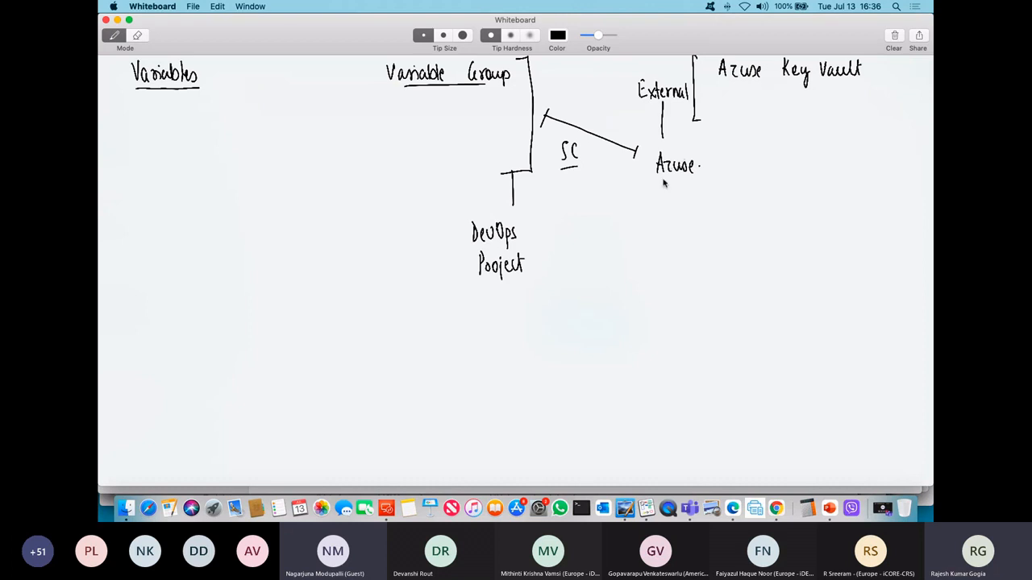
mouse_move(656, 145)
left_mouse_down()
mouse_move(654, 187)
mouse_move(698, 196)
left_mouse_up()
left_click_drag(698, 199, 650, 201)
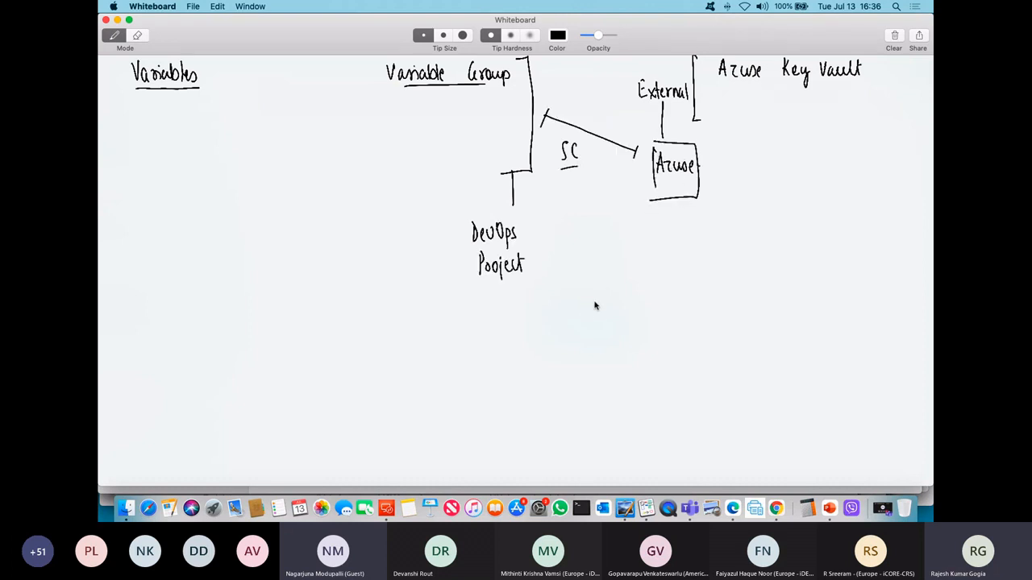
Step: Switch to Microsoft Edge and open the service connections page in the NewAppDemo project settings
left_click(731, 508)
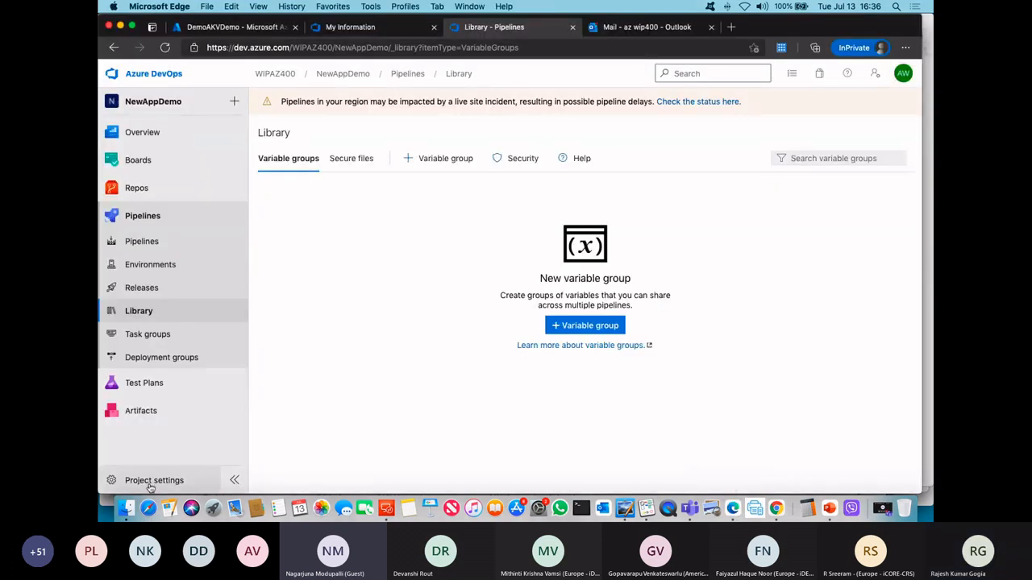
left_click(154, 484)
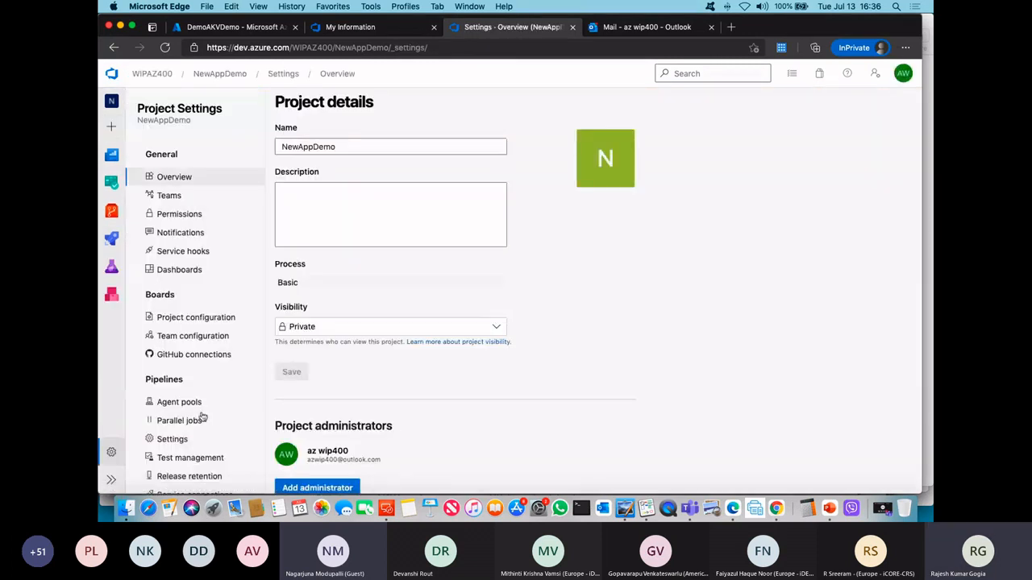
scroll(198, 403, "down", 4)
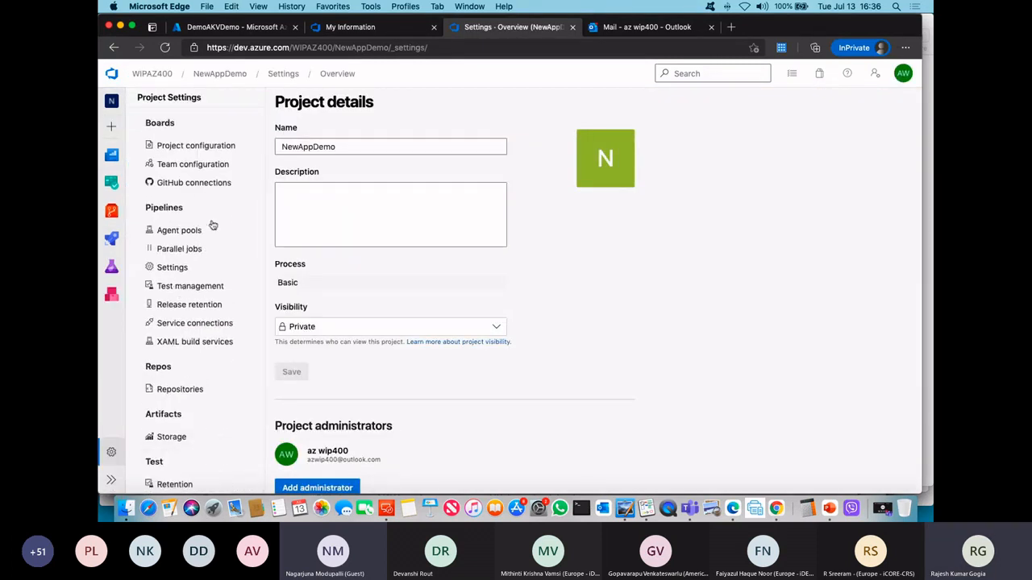
scroll(221, 344, "up", 3)
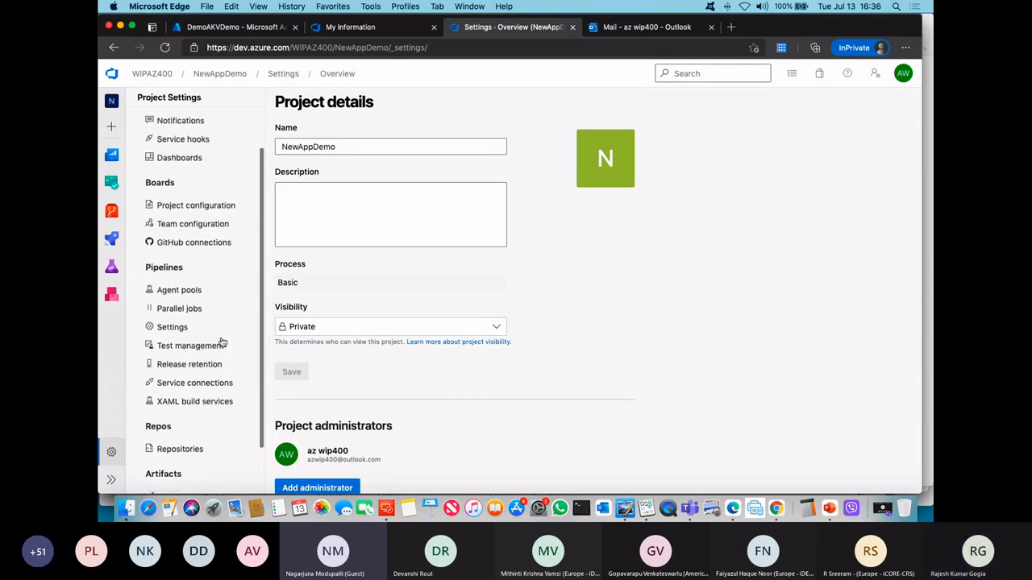
scroll(222, 343, "down", 3)
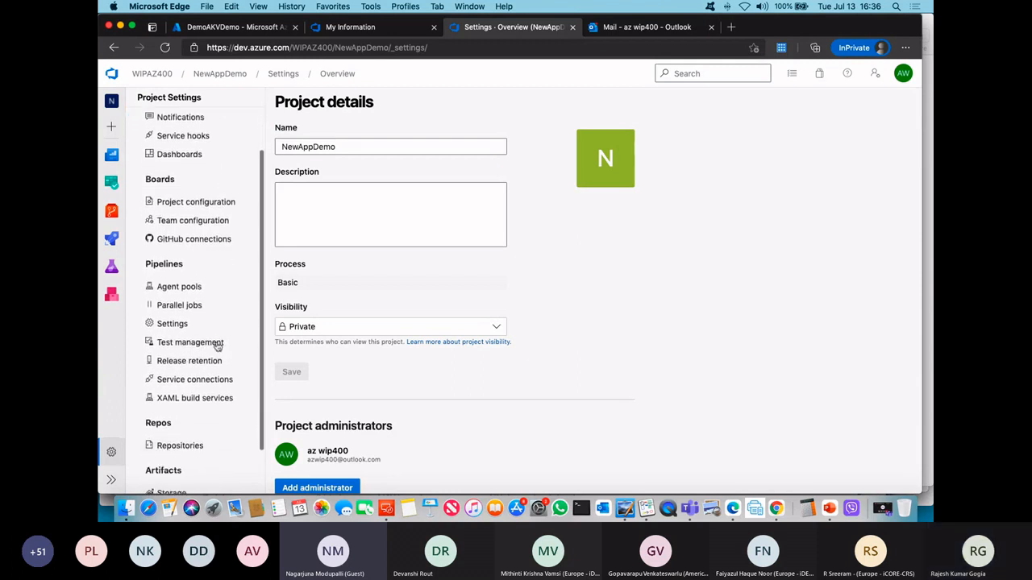
left_click(212, 325)
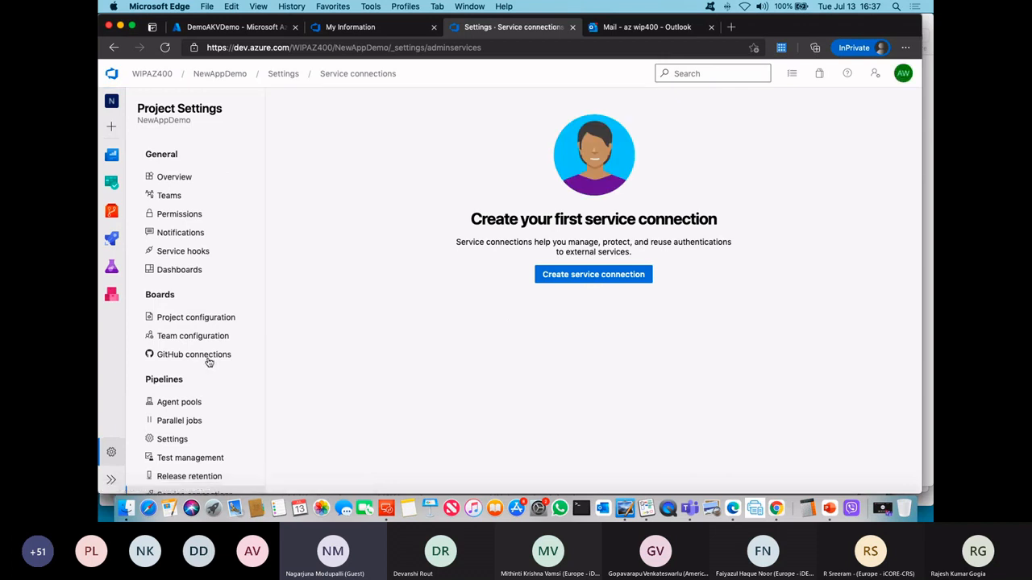
Step: Start a new Azure Resource Manager service connection that authenticates with an automatic service principal
left_click(575, 278)
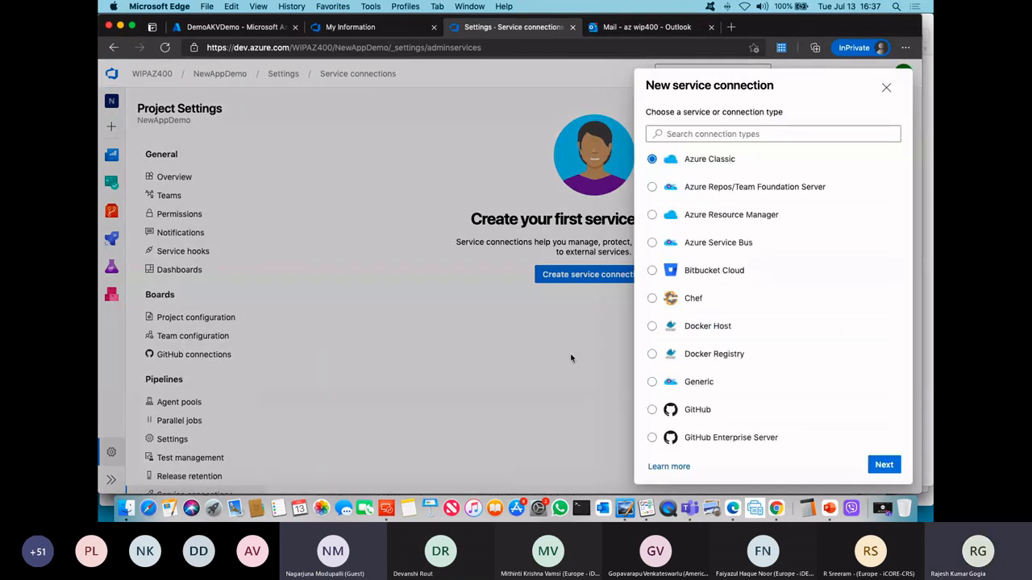
left_click(751, 216)
left_click(883, 467)
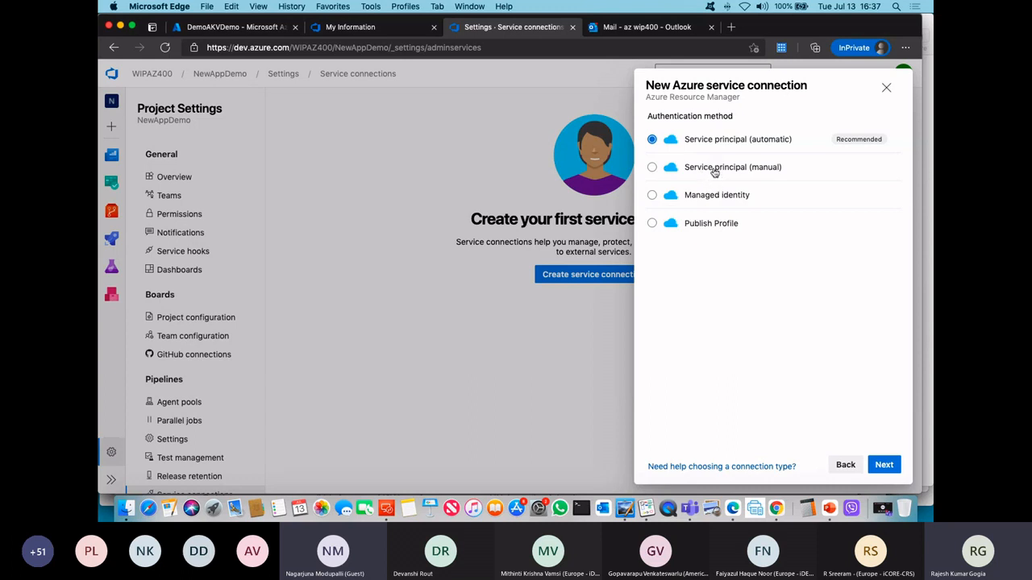
left_click(881, 468)
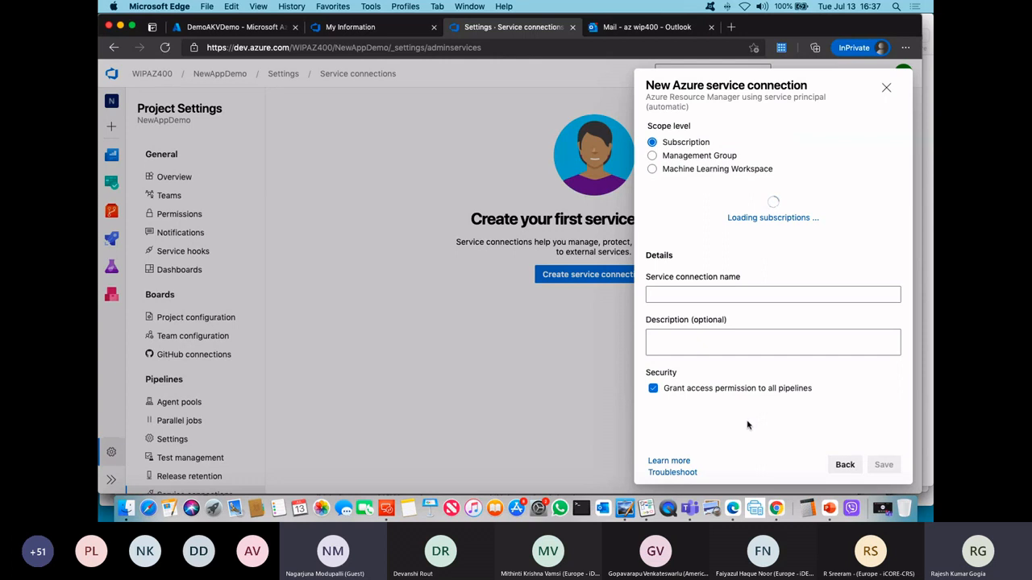
left_click(844, 466)
left_click(883, 468)
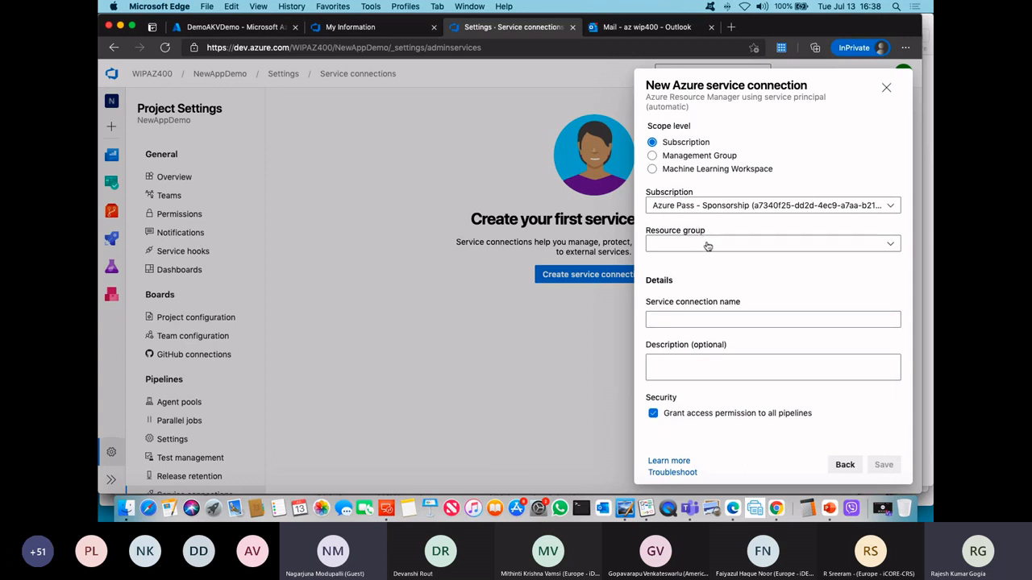
Step: Name the subscription-level service connection AZSC and save it
left_click(709, 246)
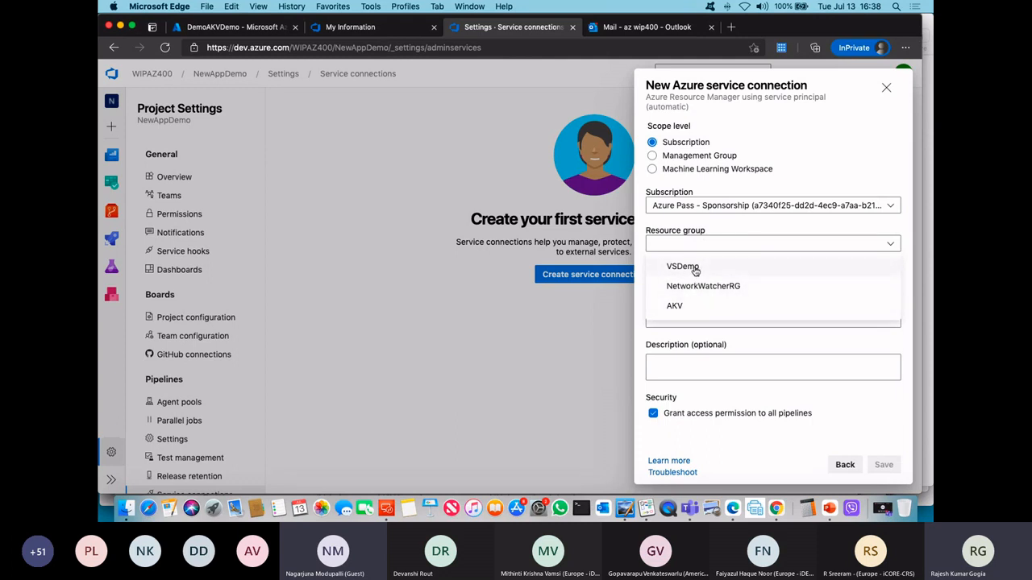
left_click(677, 307)
left_click(681, 319)
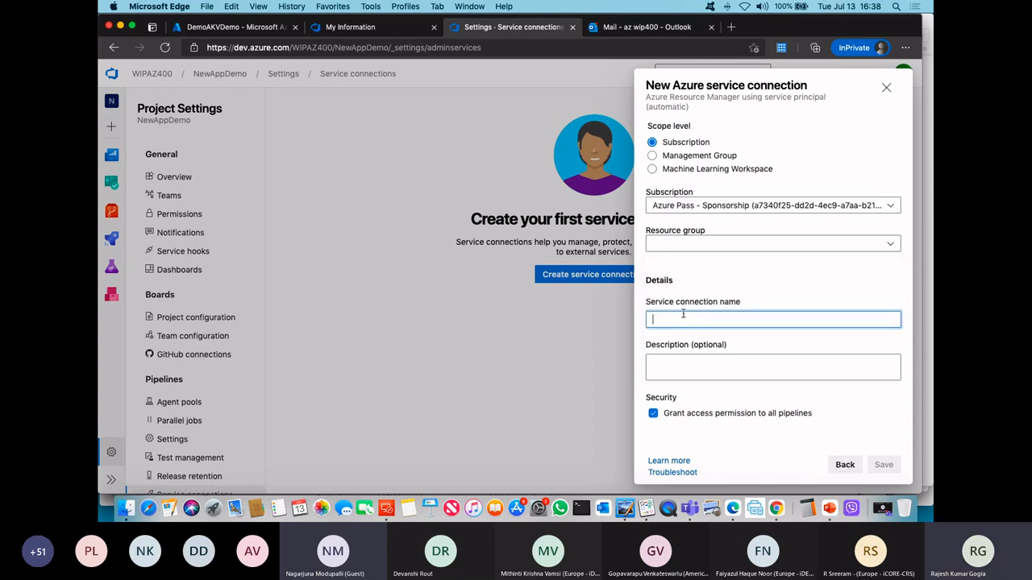
type("A")
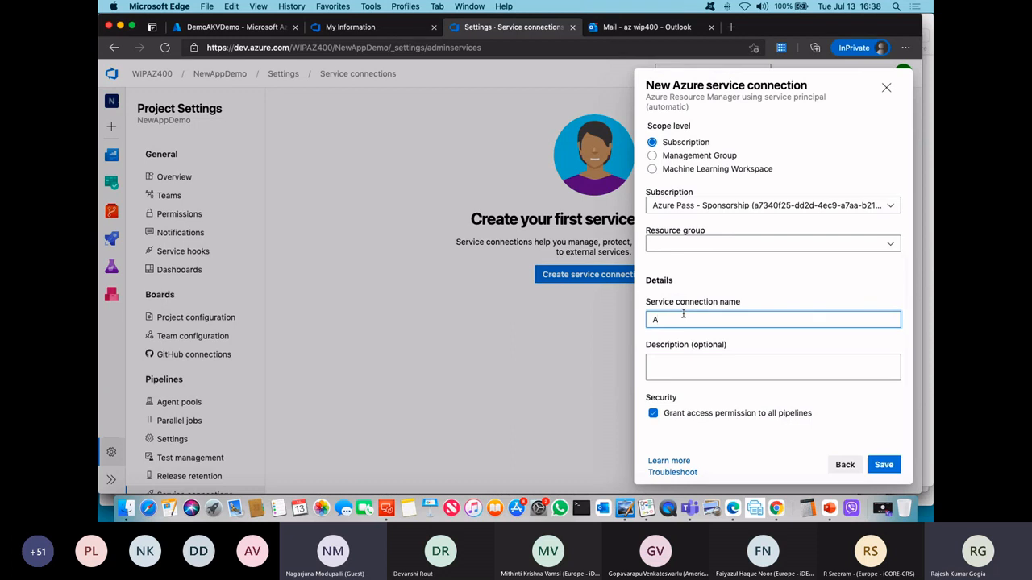
type("ZSC")
left_click(874, 462)
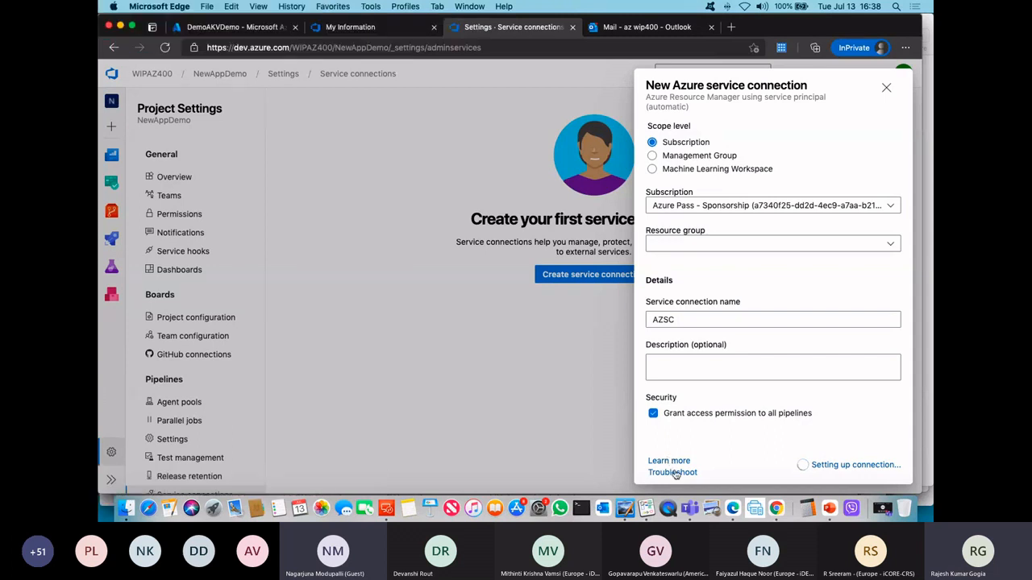
Step: View the Whiteboard diagram briefly, return to Microsoft Edge and open the pipeline Library of NewAppDemo
left_click(646, 509)
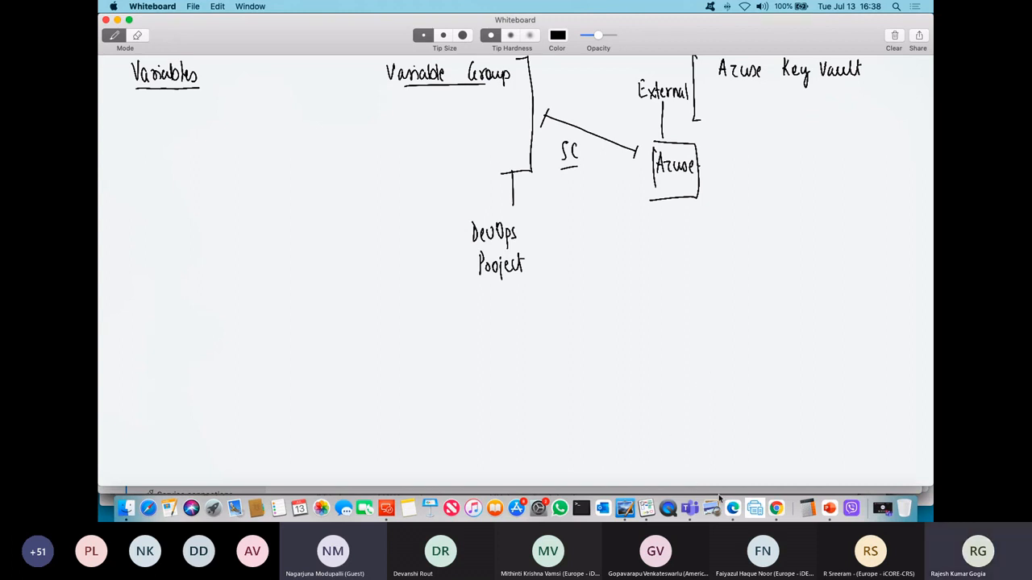
left_click(732, 515)
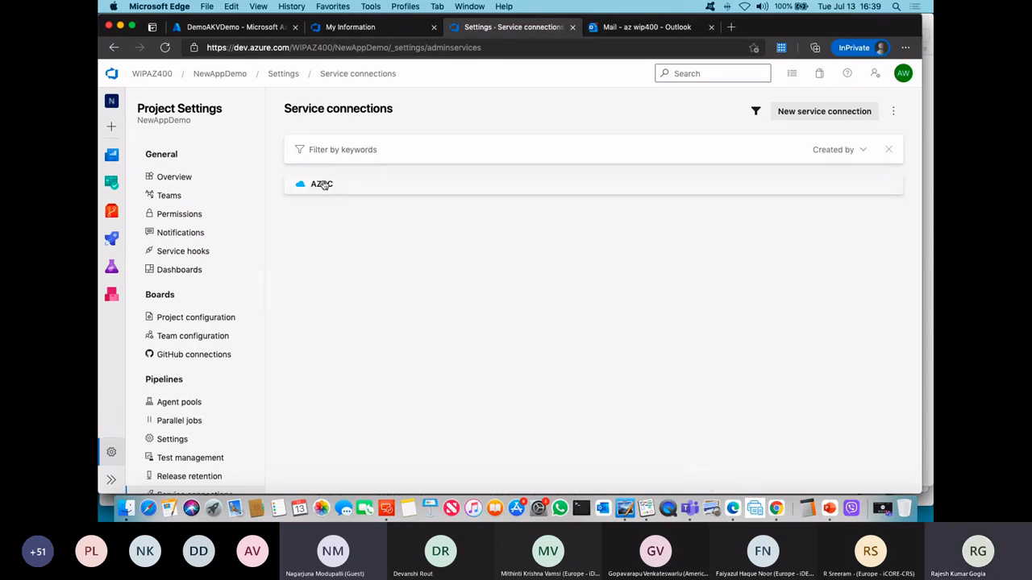
left_click(200, 75)
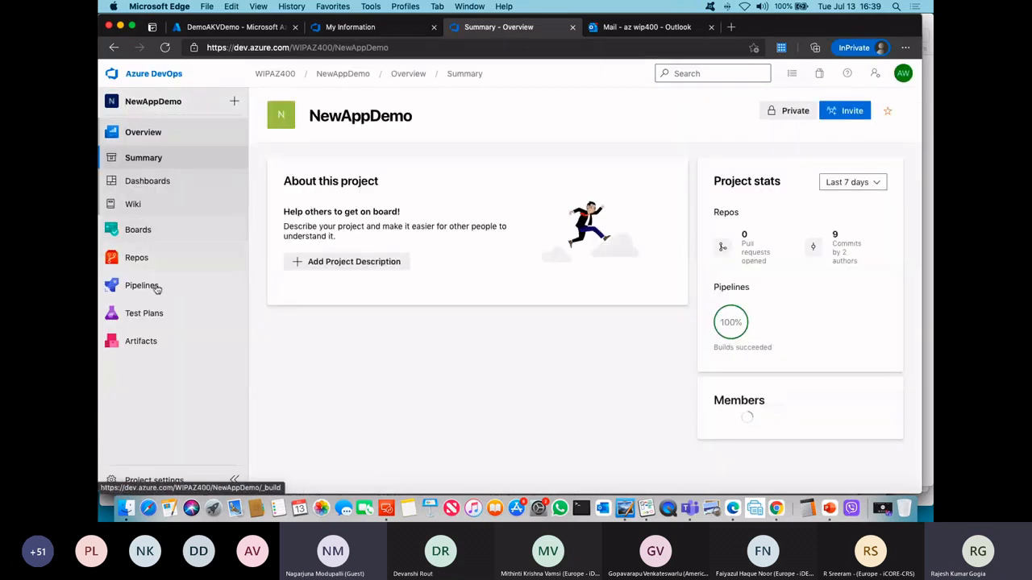
left_click(170, 285)
left_click(144, 314)
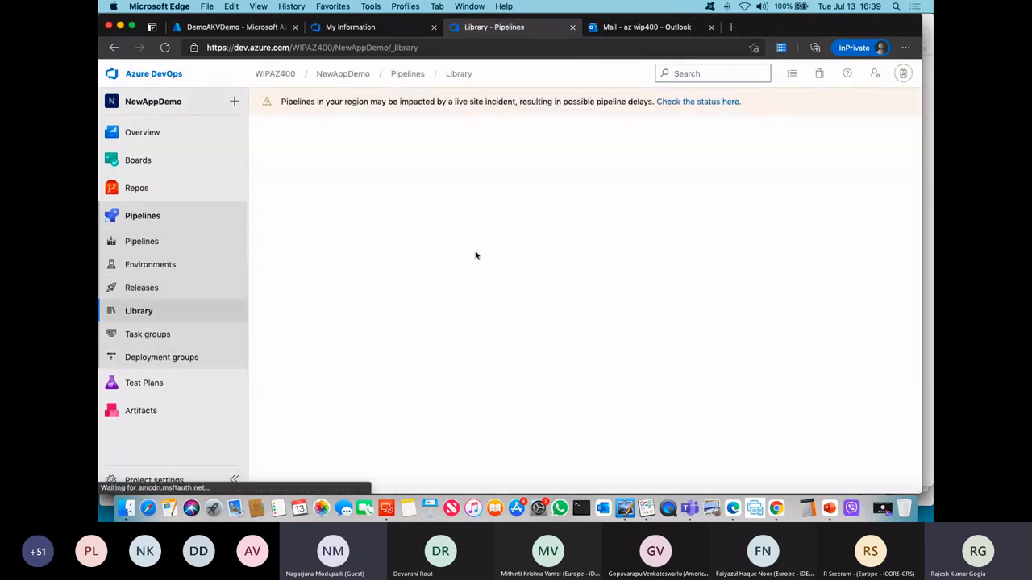
Step: Create a variable group named DemoVG and enable linking secrets from an Azure key vault as variables
left_click(585, 324)
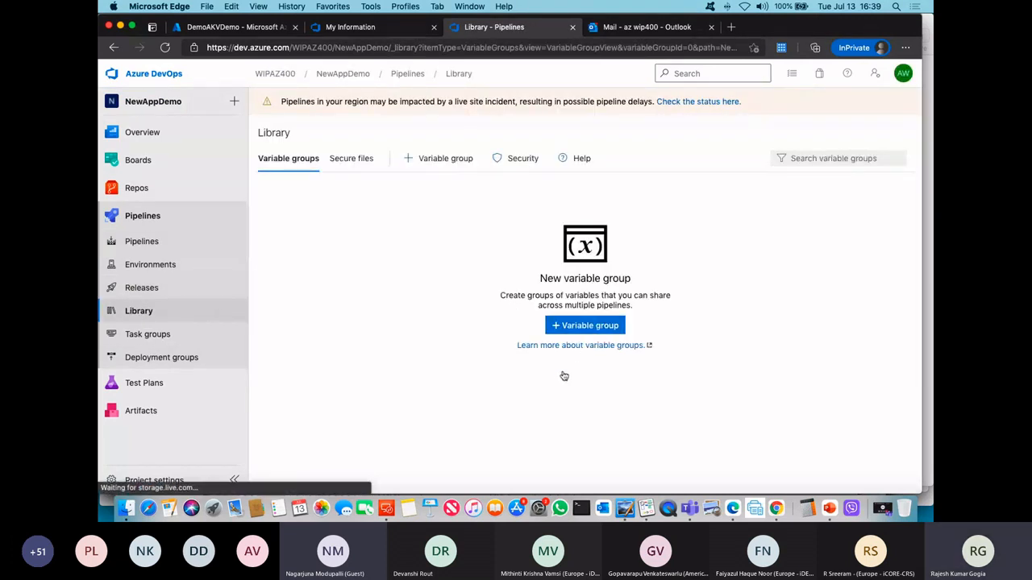
left_click_drag(392, 225, 292, 214)
type("Demo")
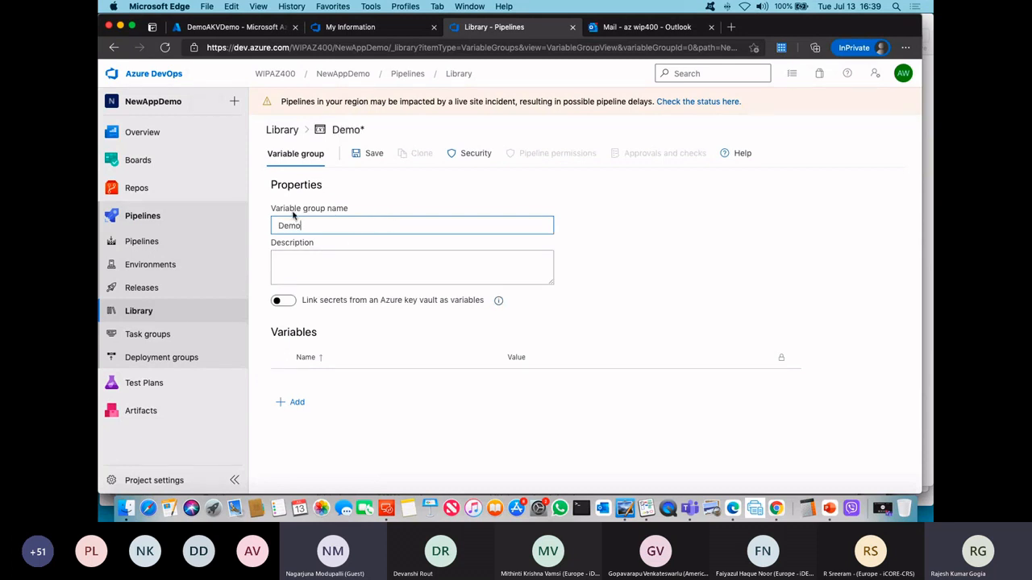
type("VG")
left_click(284, 301)
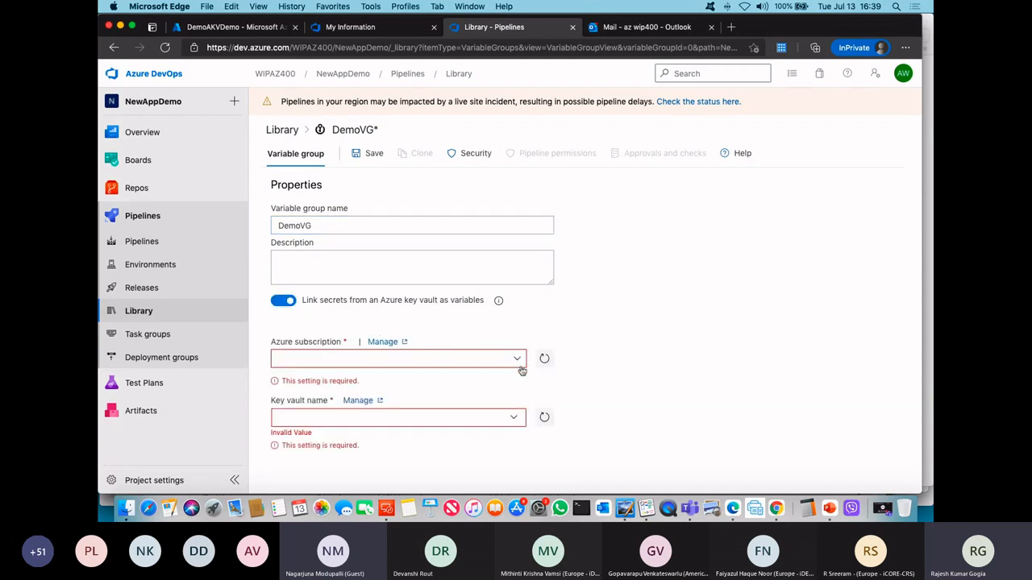
Step: Choose the AZSC service connection and the DemoAKVDemo key vault for the variable group and authorize access to the vault
left_click(518, 362)
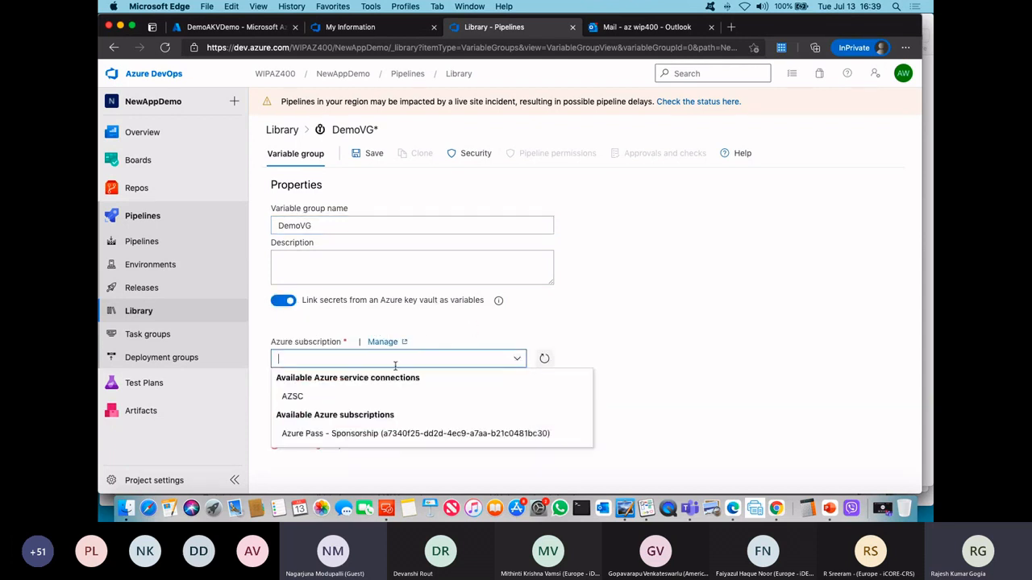
left_click(304, 396)
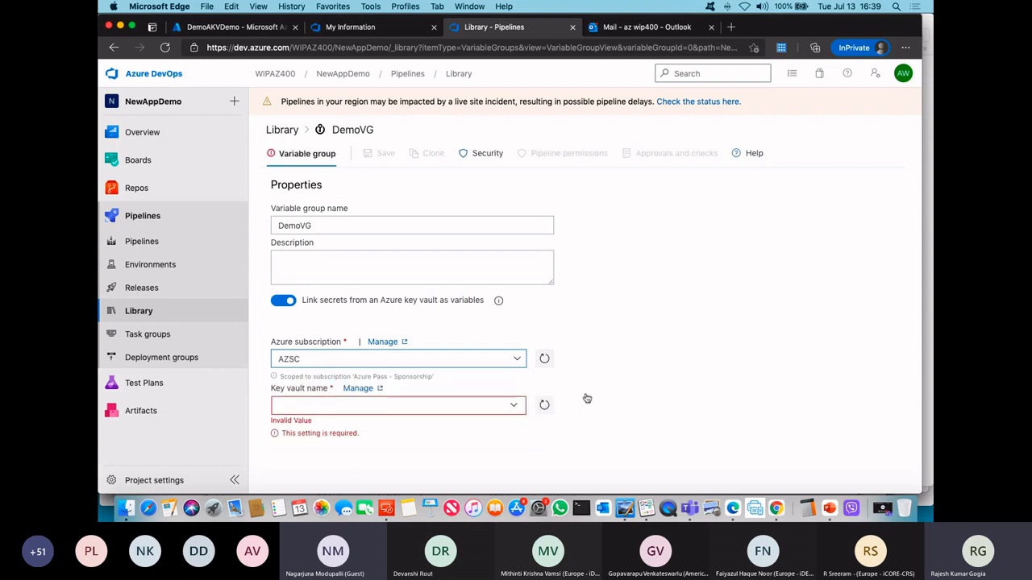
left_click(513, 408)
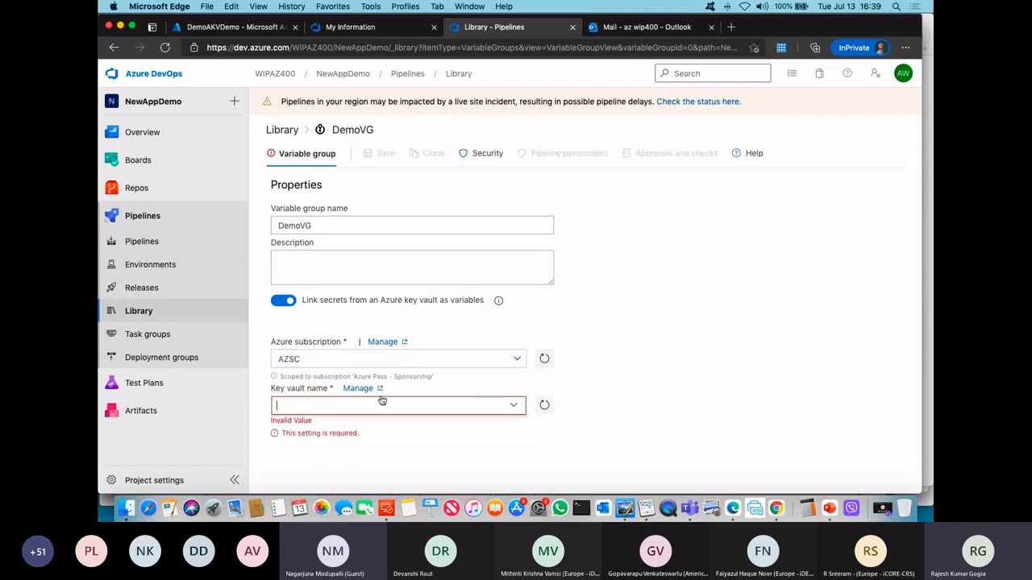
left_click(516, 409)
left_click(514, 409)
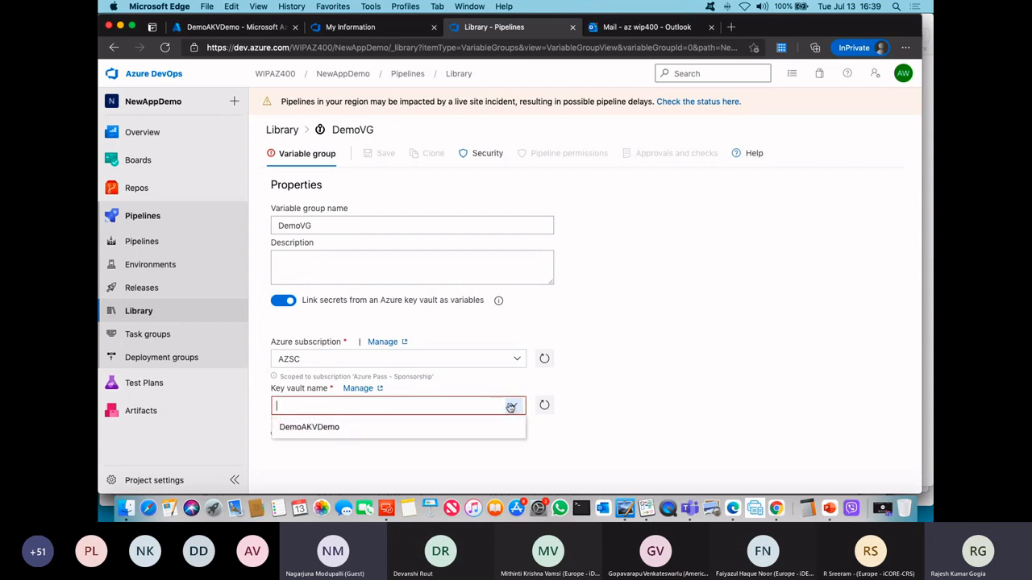
left_click(322, 428)
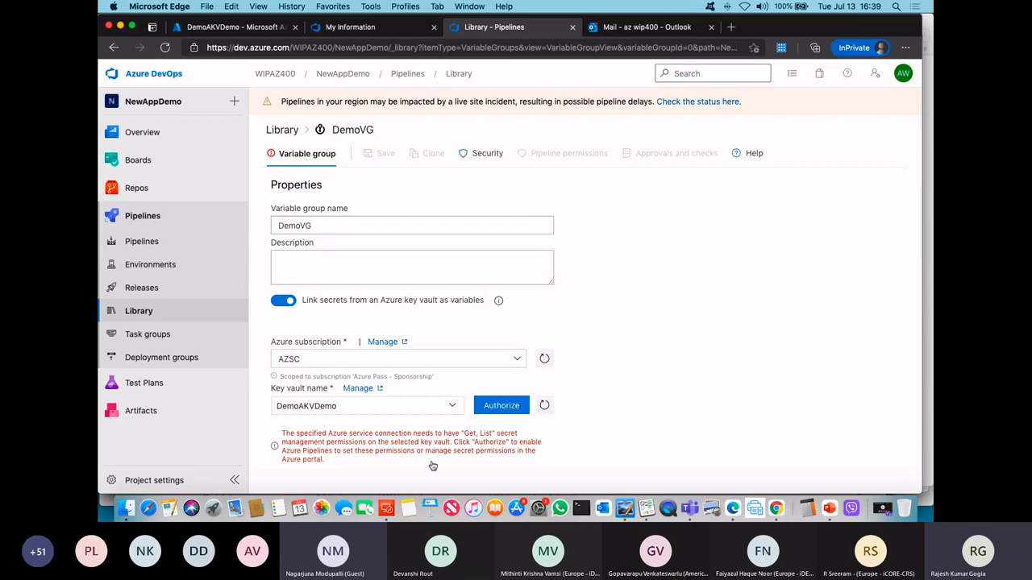
left_click(499, 405)
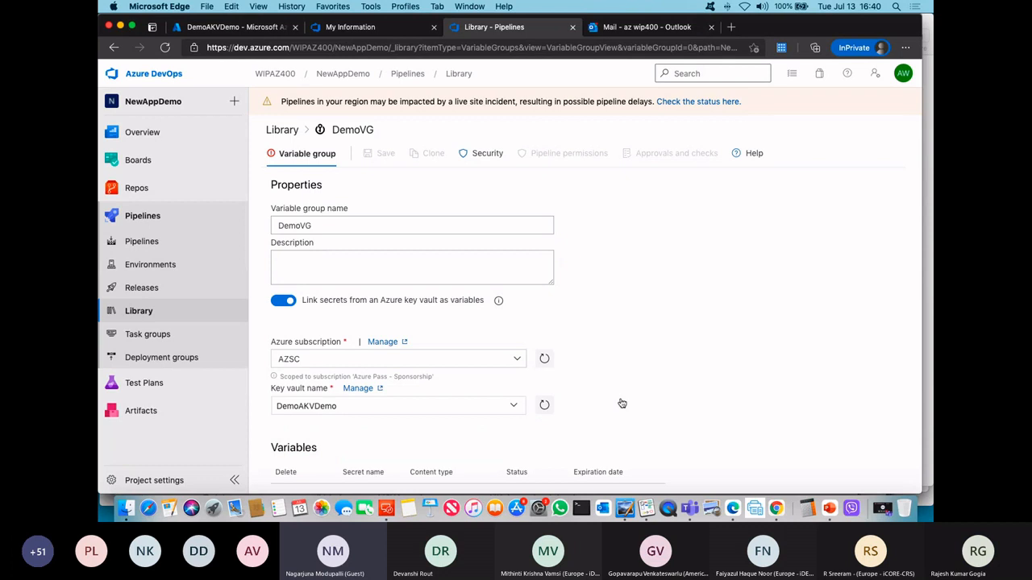
Step: Add the Password and Username secrets from the key vault to the variable group
scroll(488, 357, "down", 1)
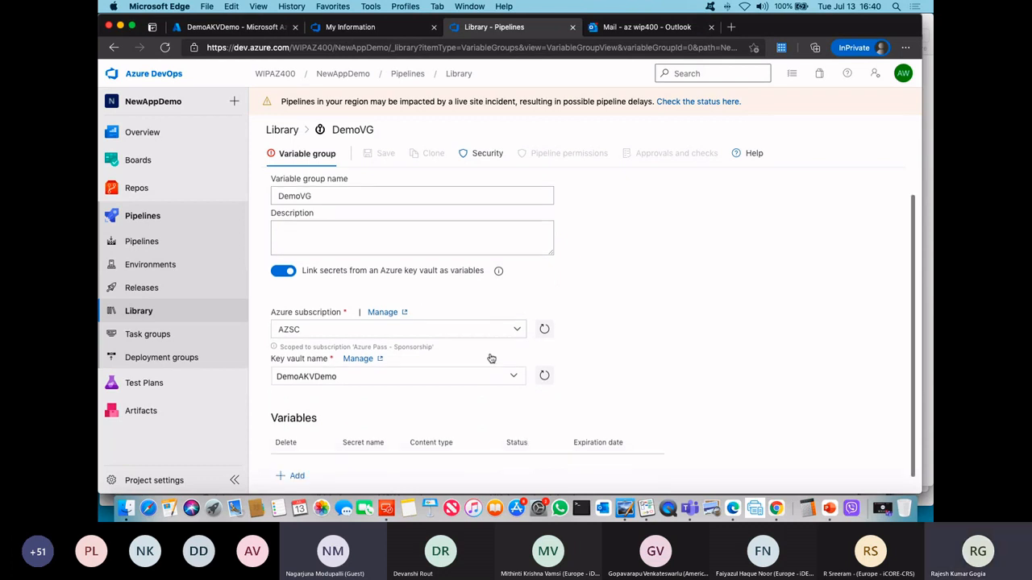
left_click(297, 466)
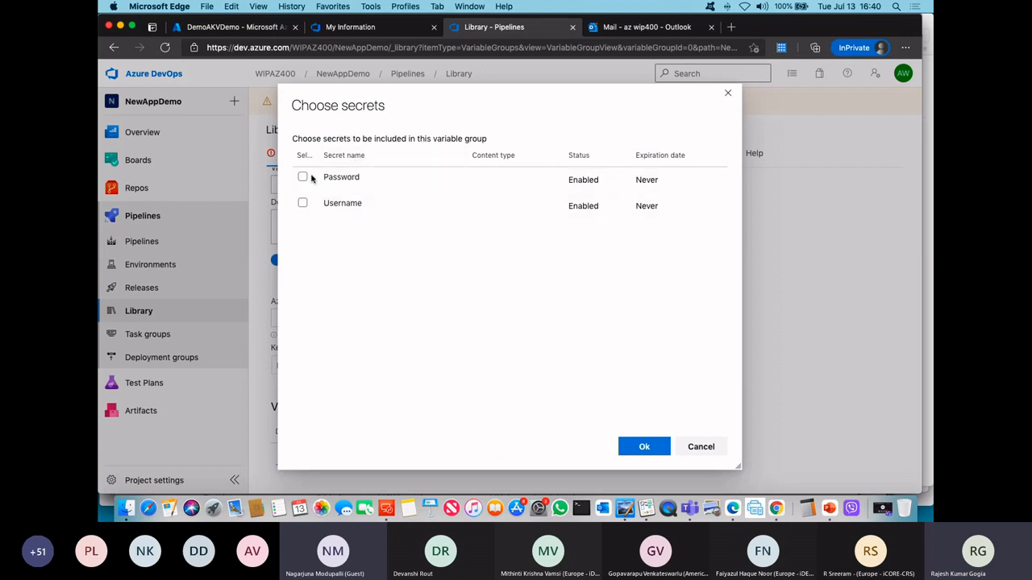
left_click(302, 176)
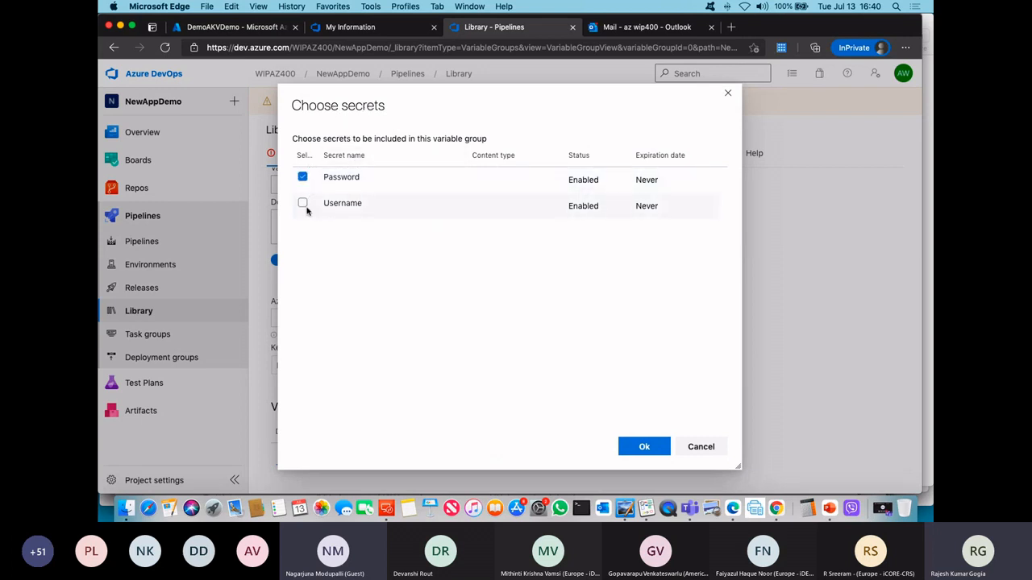
left_click(302, 203)
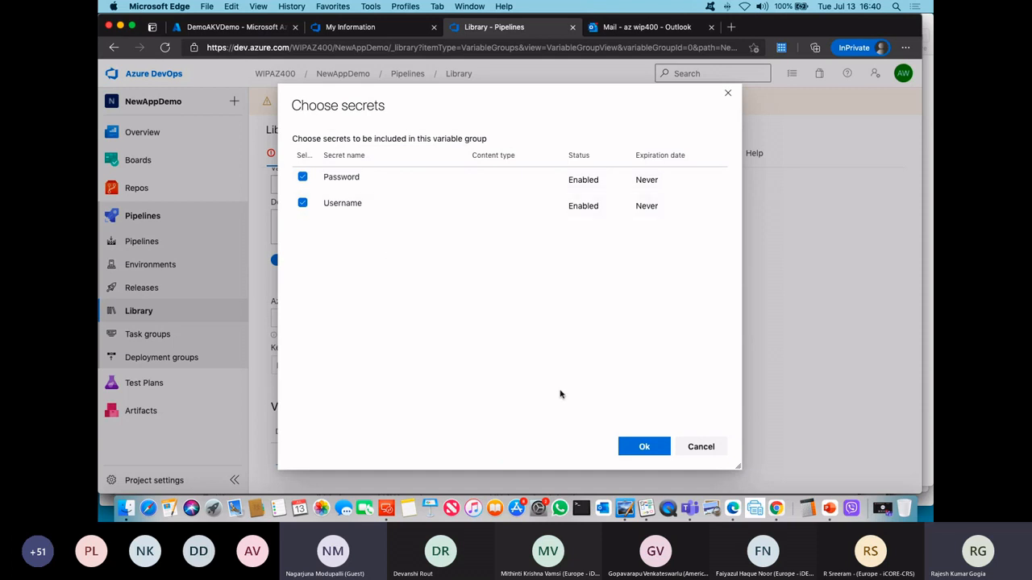
left_click(644, 448)
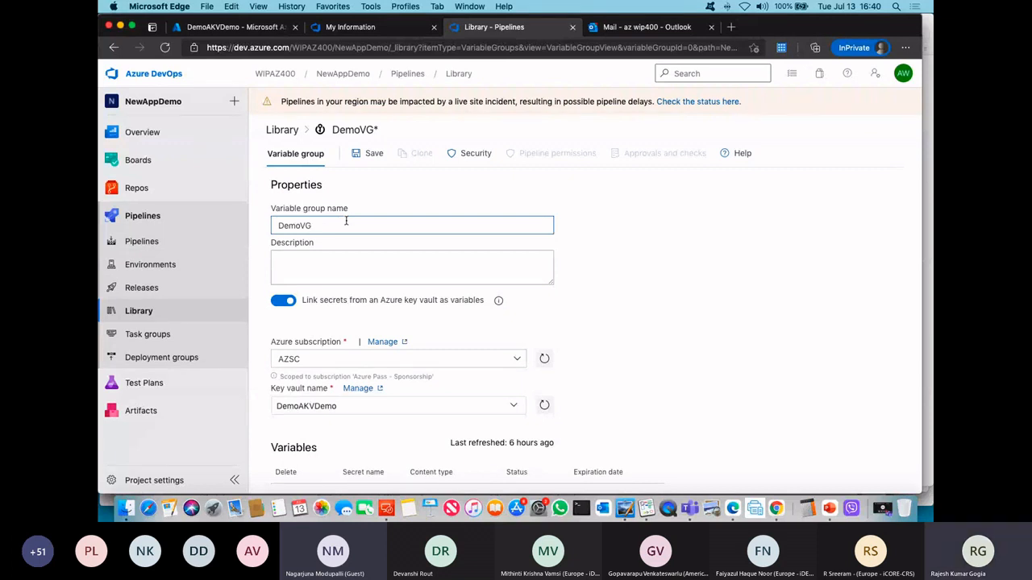
Step: Rename the variable group to ProjectA-BP and save it
key("BackSpace")
key("BackSpace")
key("BackSpace")
key("BackSpace")
key("BackSpace")
key("BackSpace")
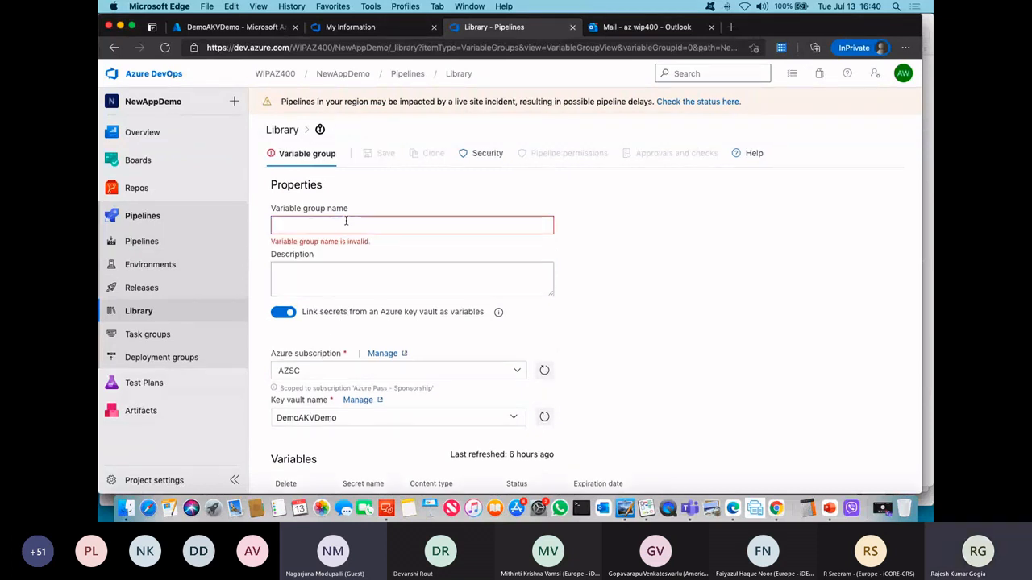
type("Buil")
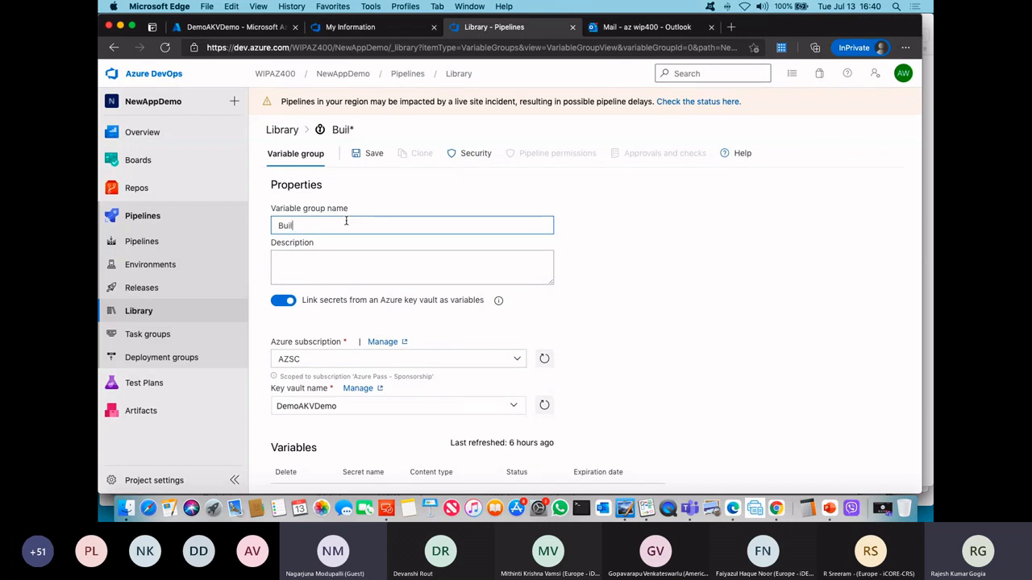
type("i")
key("BackSpace")
key("BackSpace")
key("BackSpace")
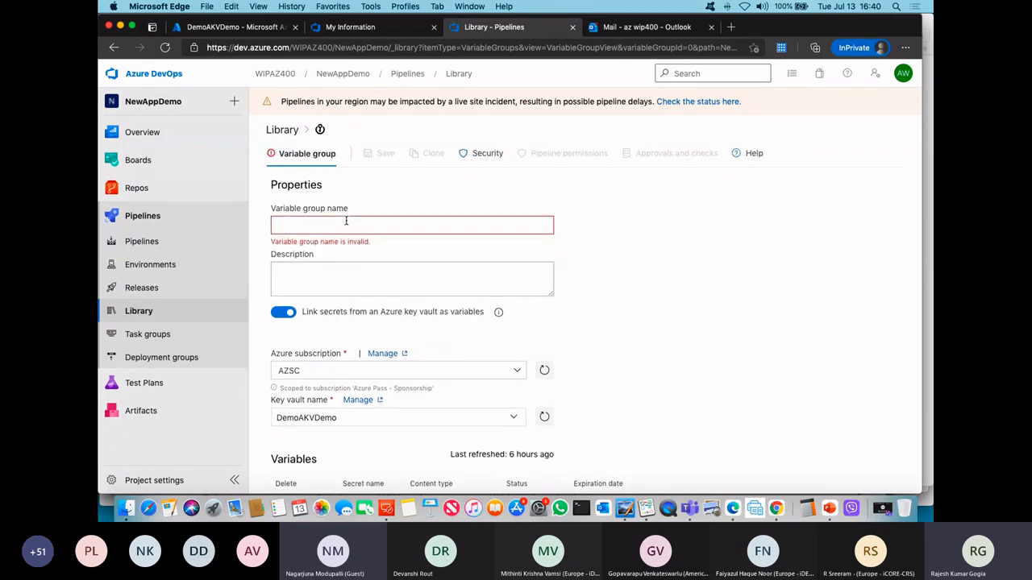
type("Projec")
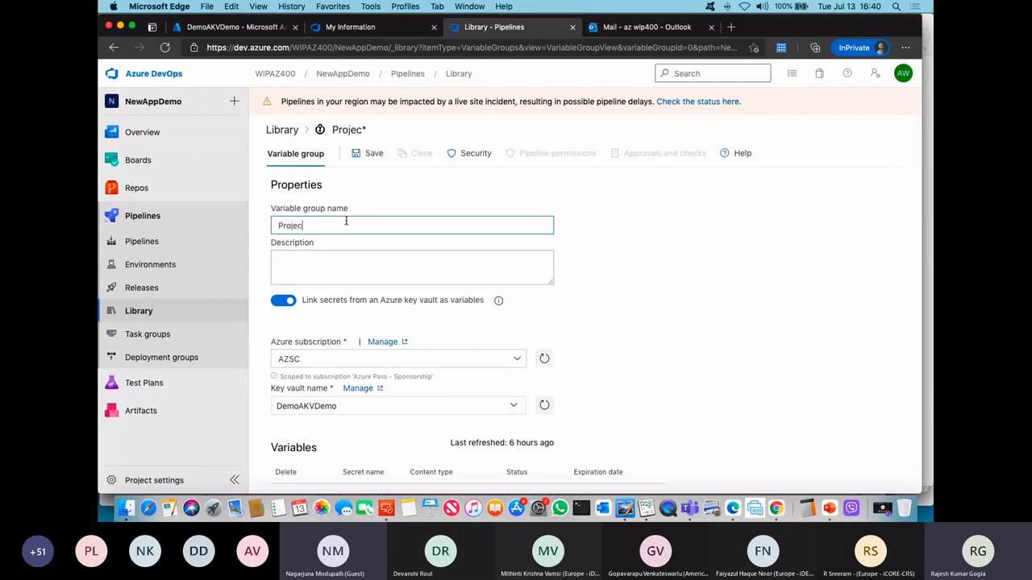
type("tA-BP")
left_click(385, 152)
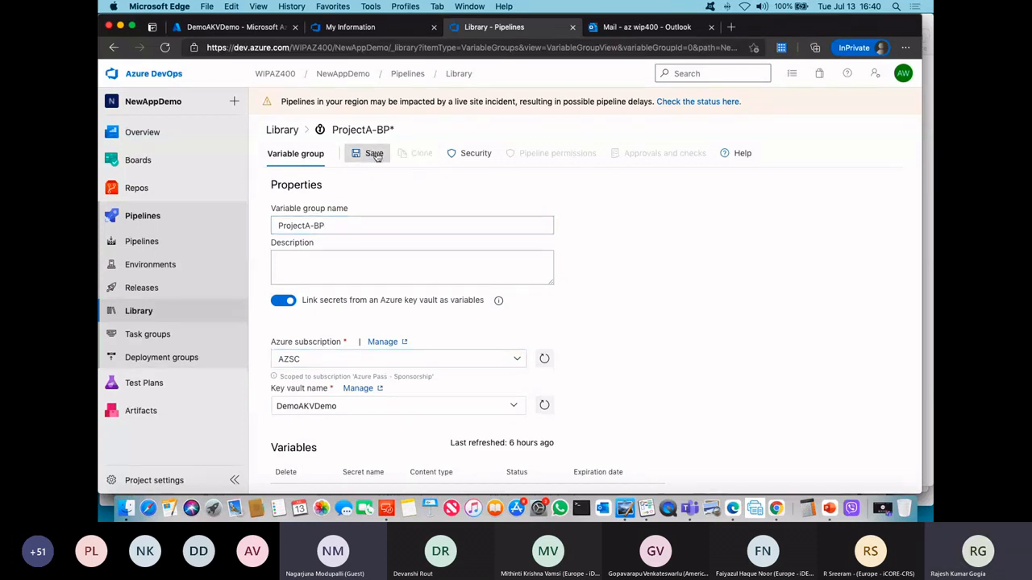
scroll(597, 391, "down", 1)
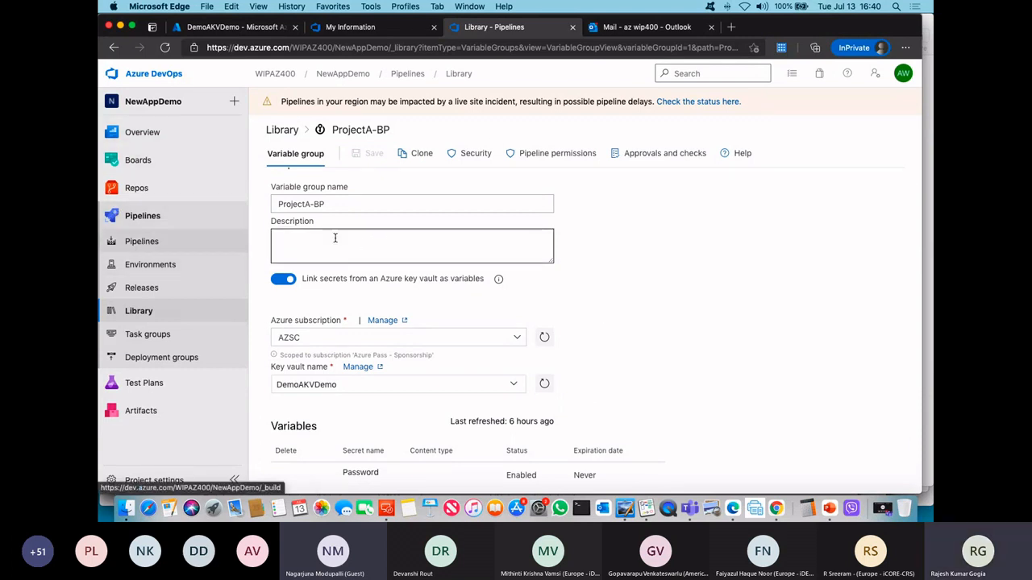
Step: Open the NewAppDemo-ASP.NET-CI build pipeline for editing
left_click(144, 248)
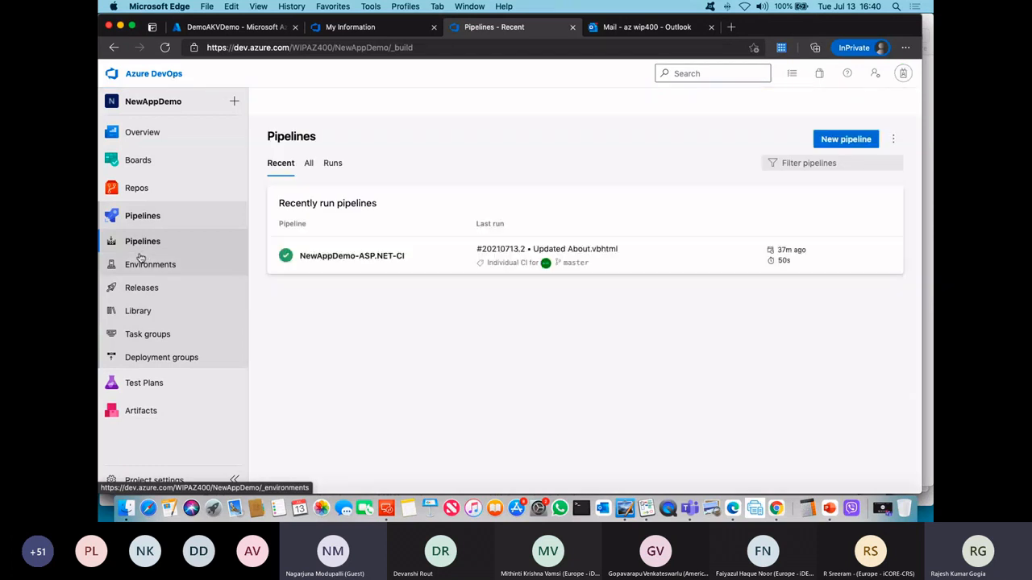
left_click(650, 256)
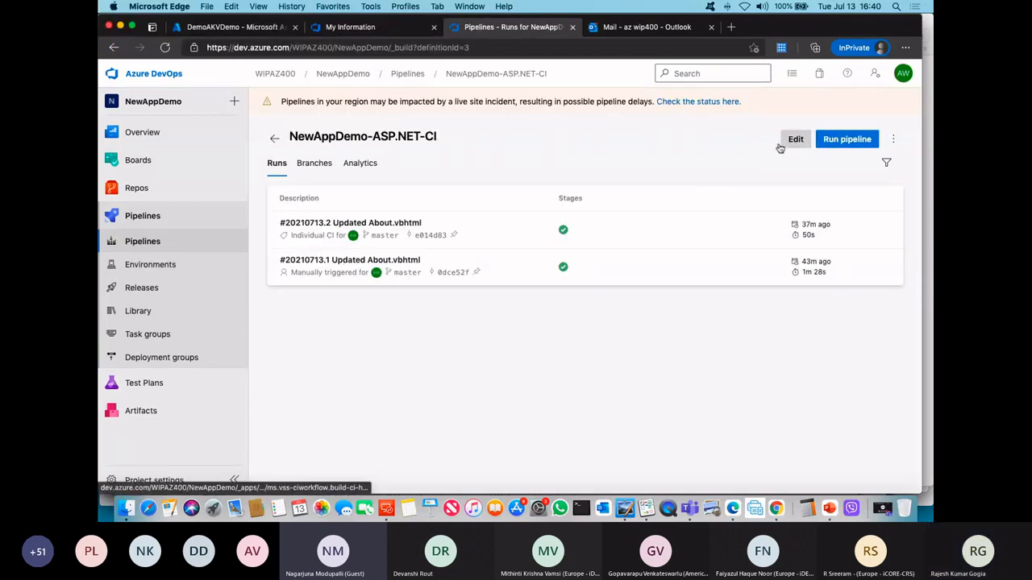
left_click(792, 140)
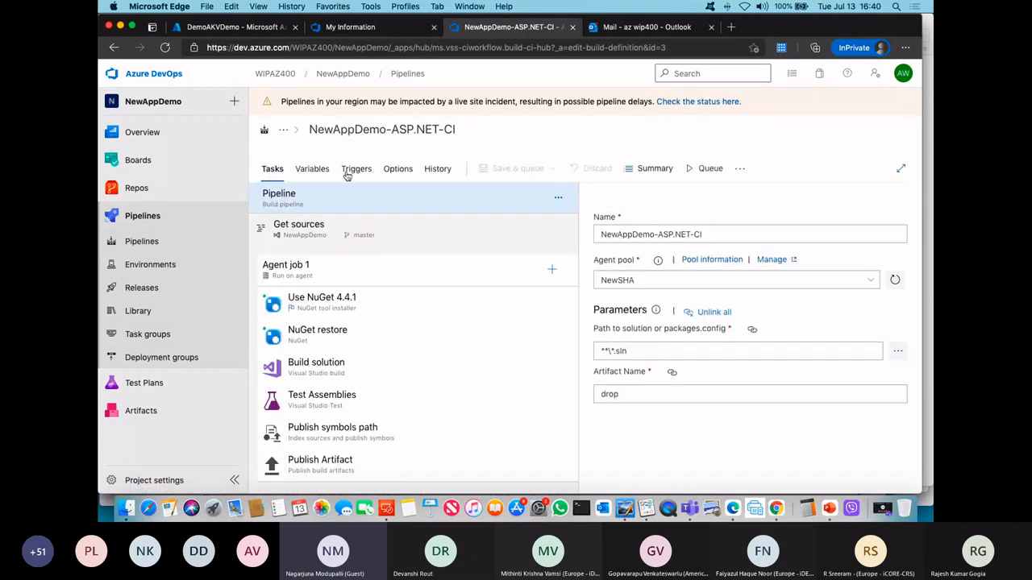
Step: Link the ProjectA-BP variable group to the build pipeline and expand it to show its variables
left_click(306, 171)
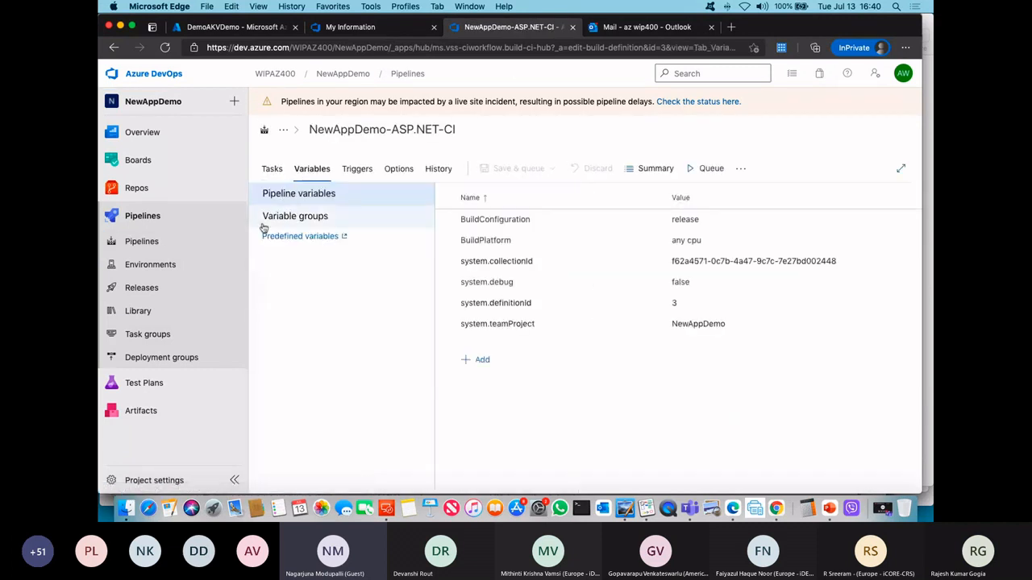
left_click(315, 219)
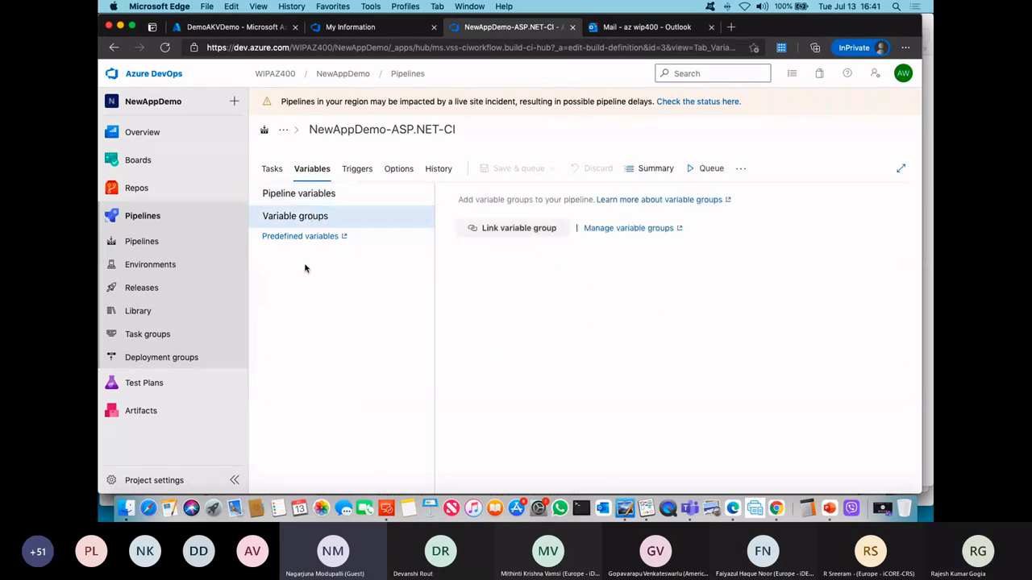
left_click(519, 229)
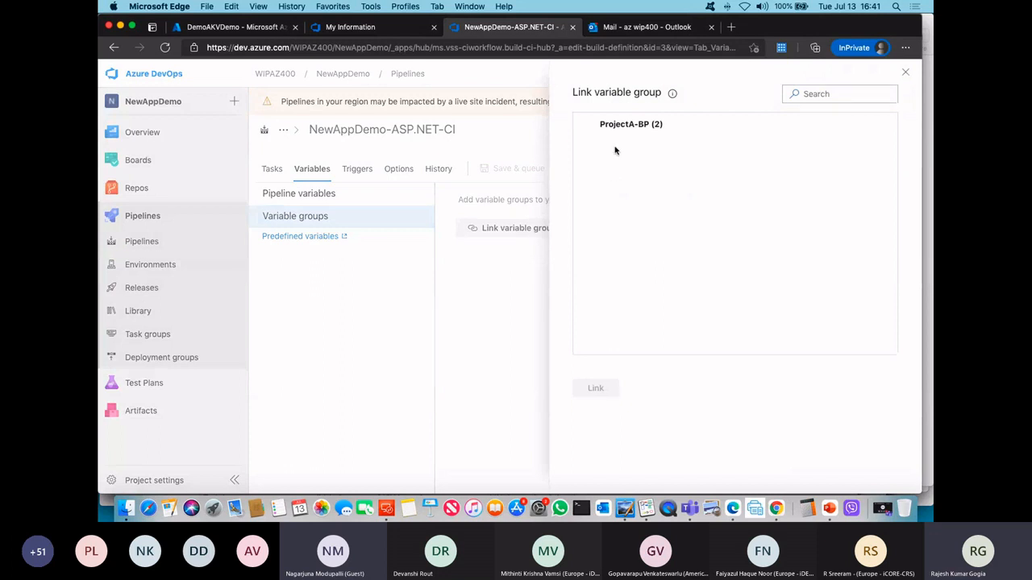
left_click(590, 127)
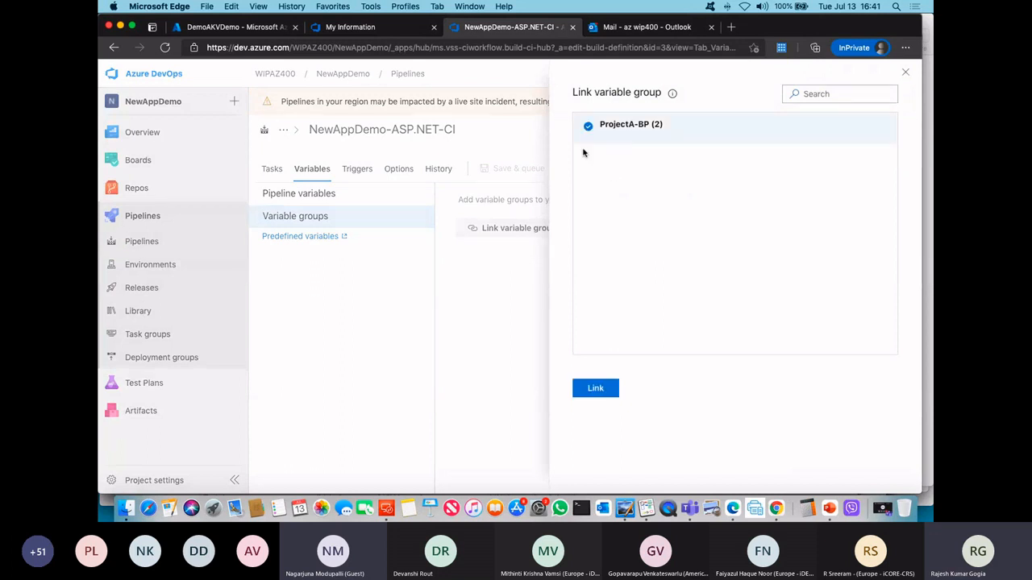
left_click(603, 390)
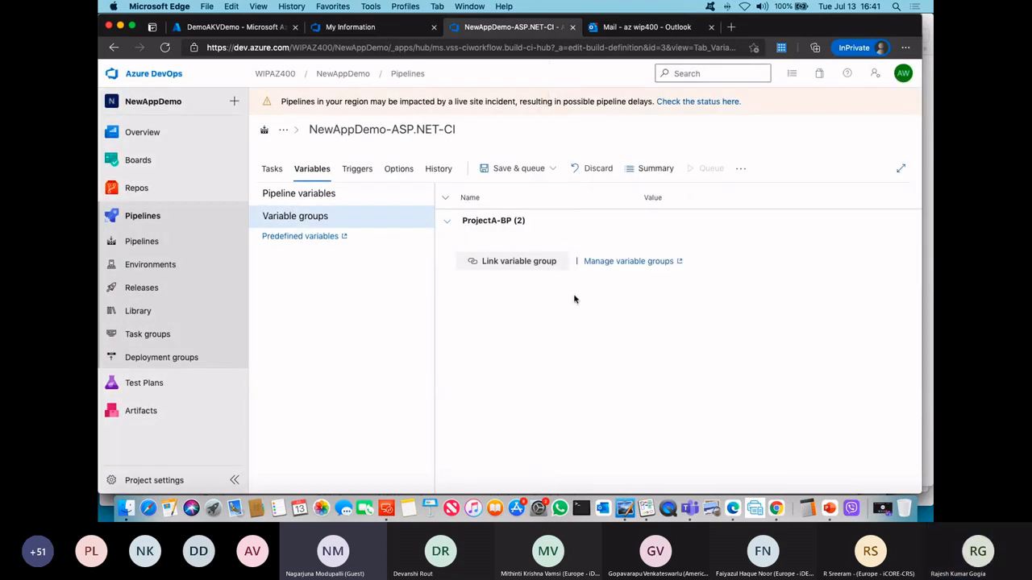
left_click(447, 222)
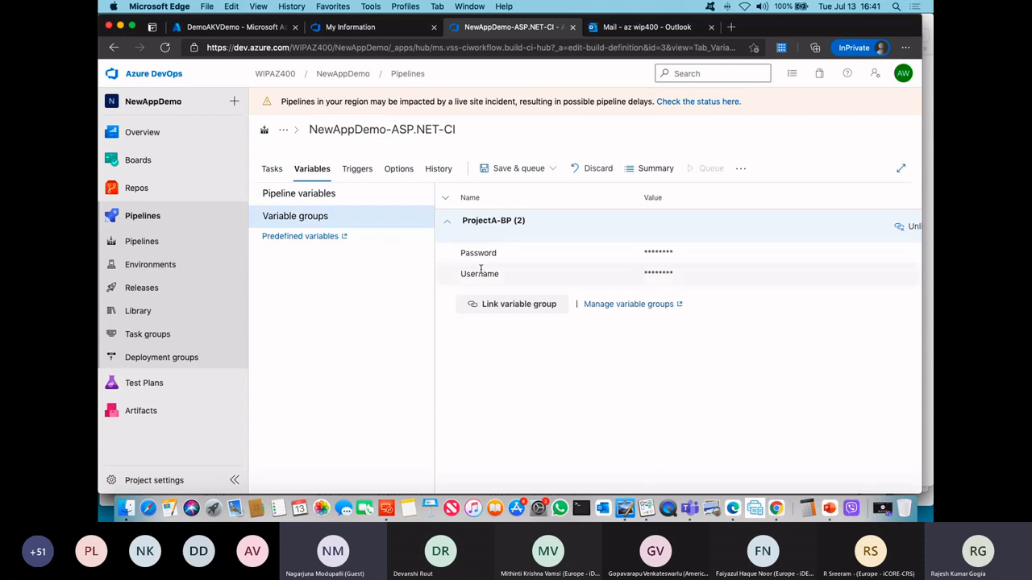
Step: Add an Azure Key Vault task to Agent job 1 and remove the duplicate task
left_click(273, 172)
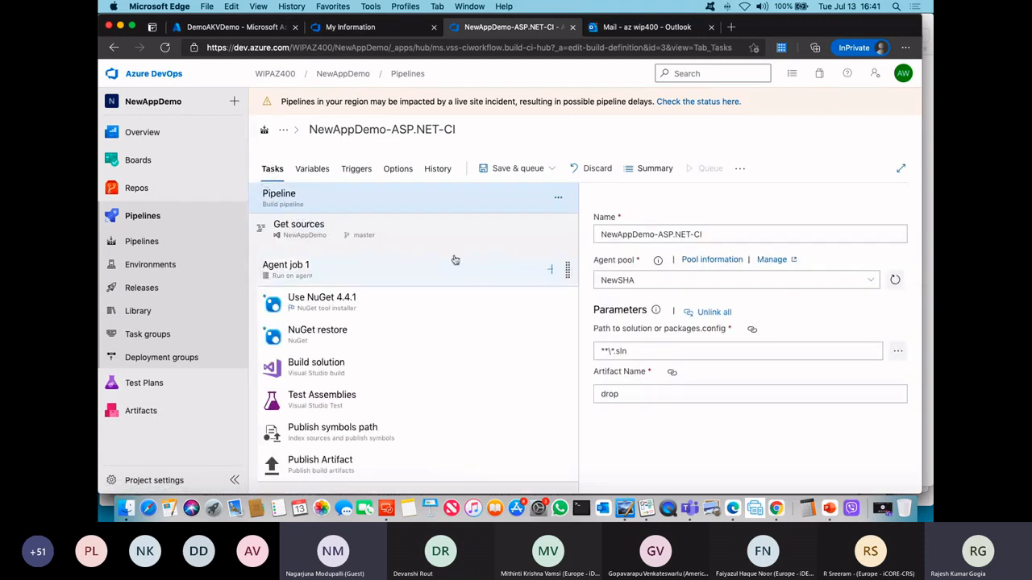
left_click(551, 273)
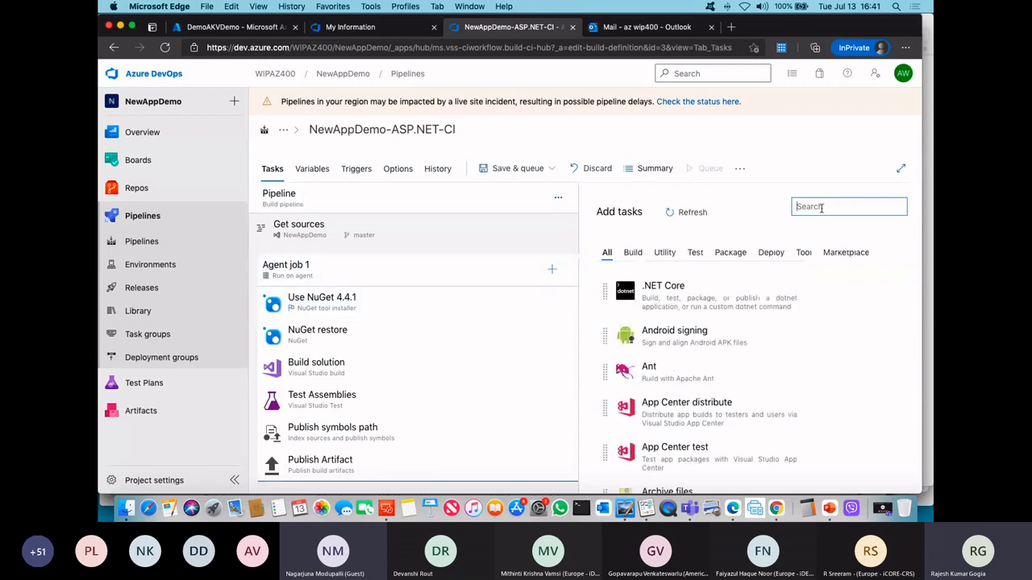
type("key va")
mouse_move(676, 279)
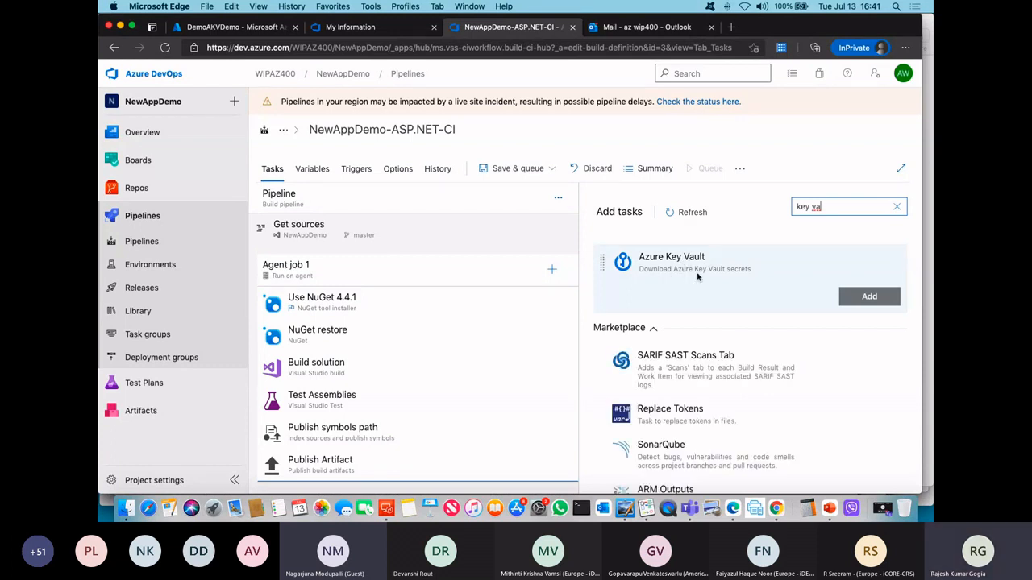
left_click(864, 302)
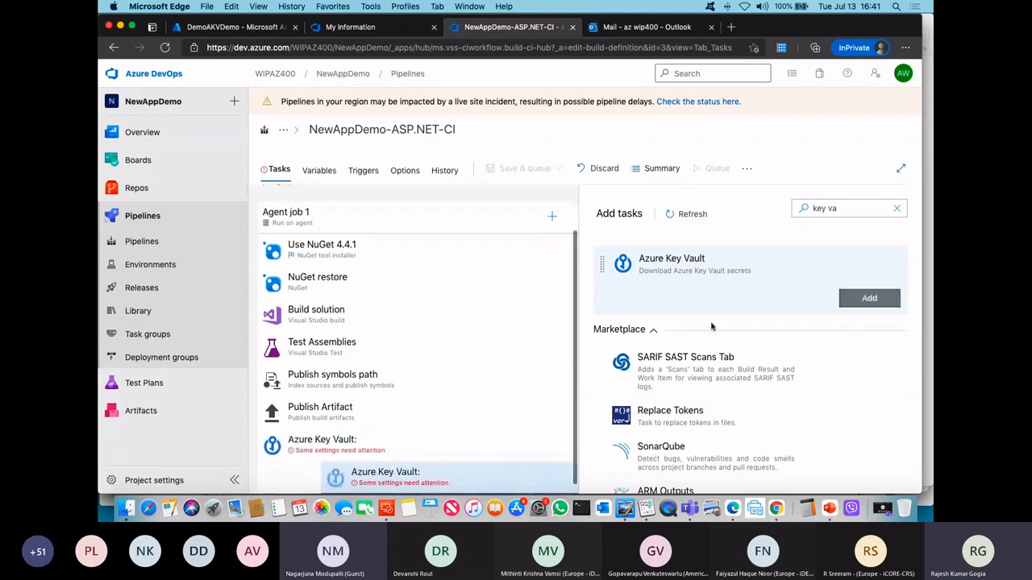
left_click(496, 479)
left_click(875, 202)
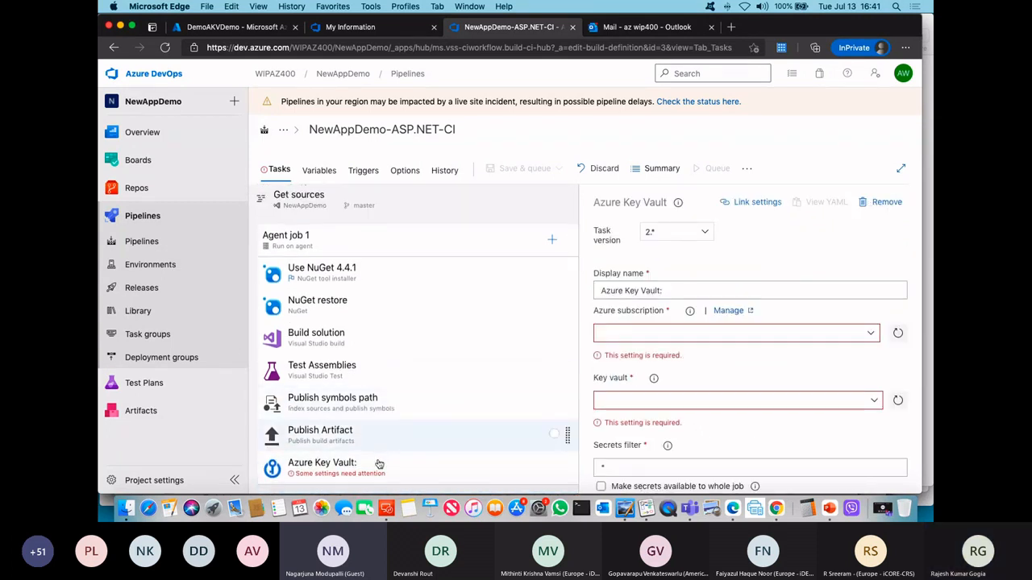
Step: Configure the Azure Key Vault task with the AZSC subscription and the DemoAKVDemo vault, and place it directly before Build solution
left_click_drag(378, 465, 347, 369)
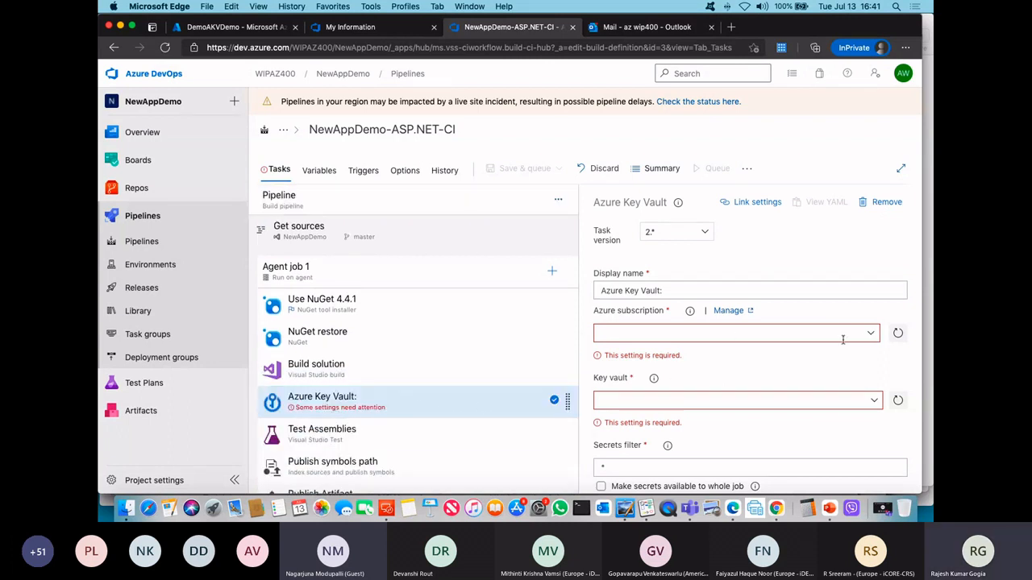
left_click(873, 336)
left_click(629, 370)
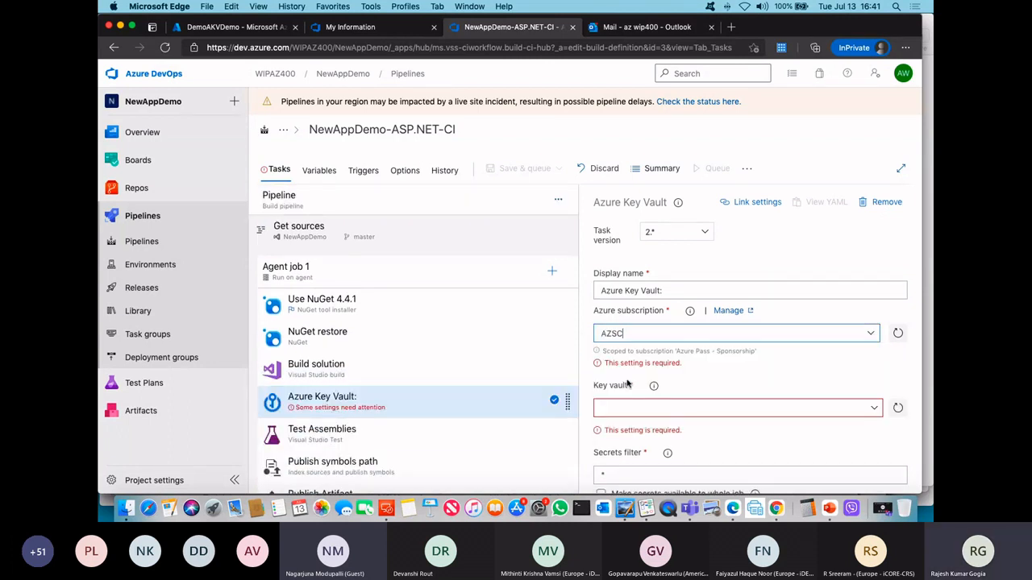
left_click(874, 389)
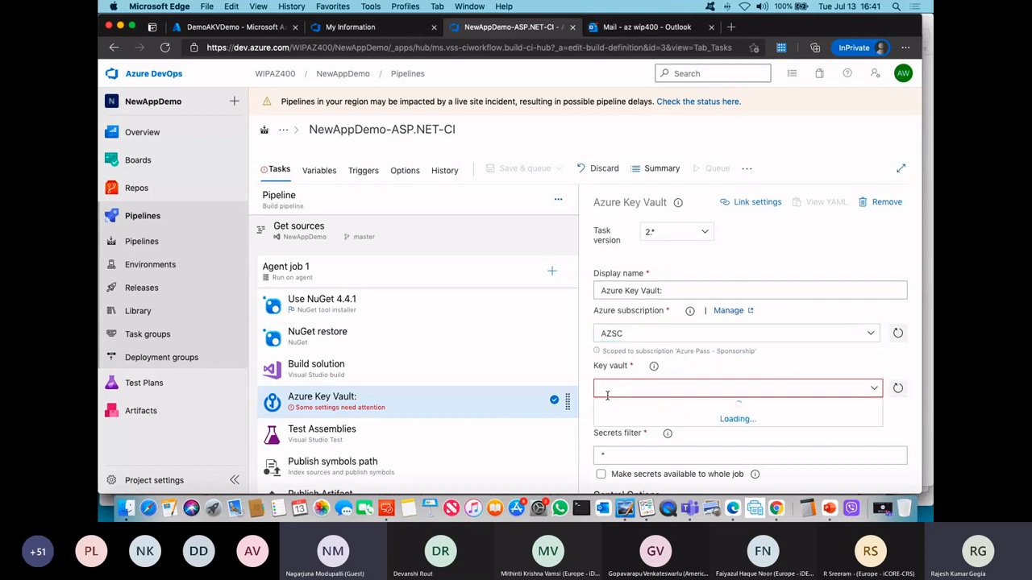
left_click(633, 406)
scroll(774, 411, "down", 2)
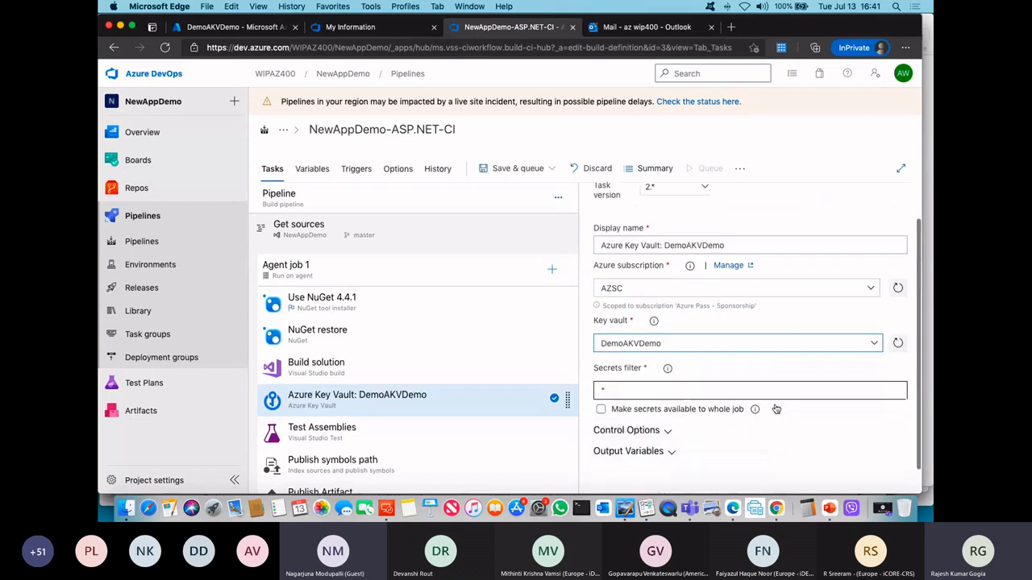
left_click(610, 366)
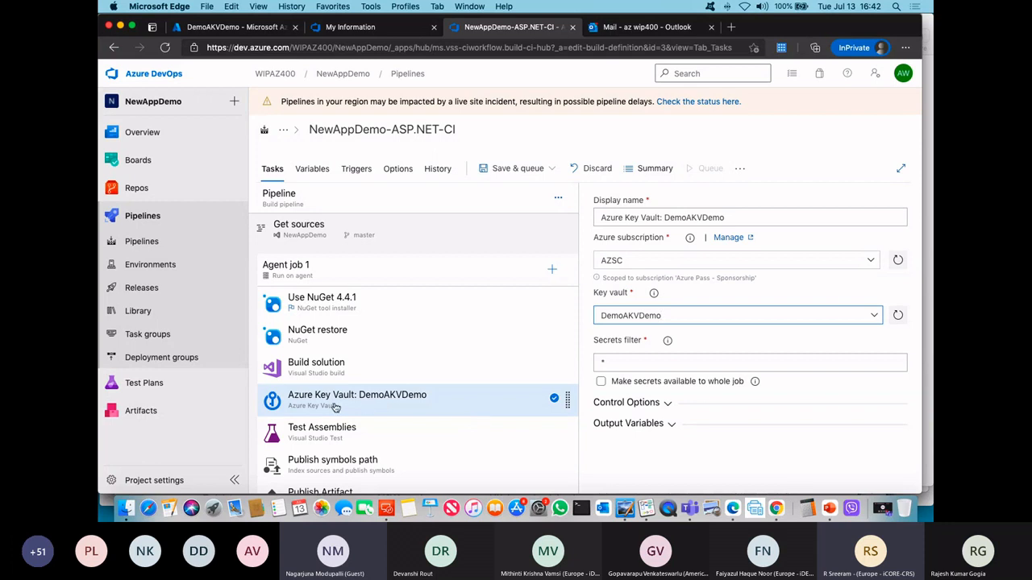
left_click_drag(331, 407, 330, 363)
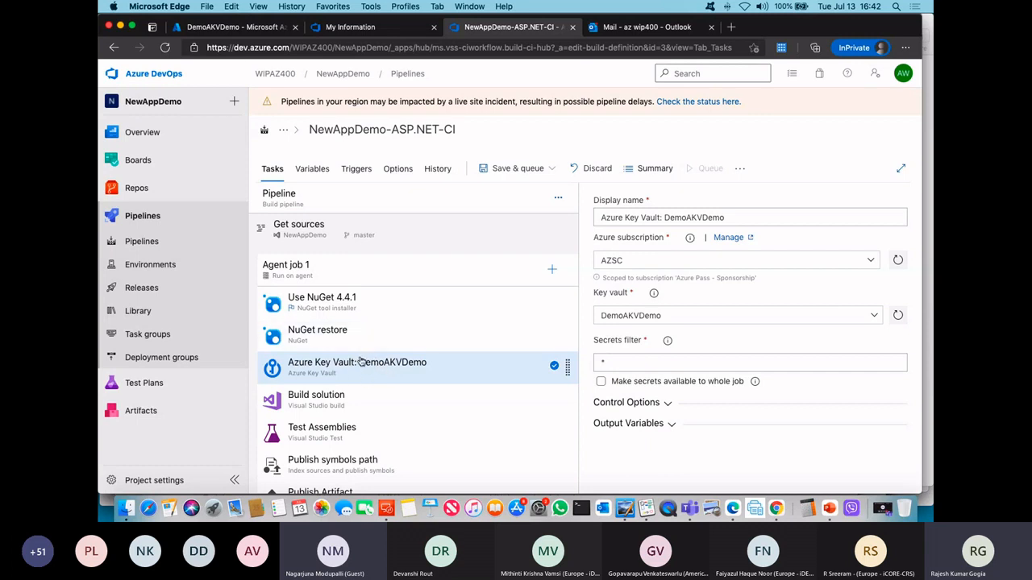
Step: Compare the pipeline's linked variable group with the DemoAKVDemo secrets in Azure, and open the new version form for the Password secret
left_click(312, 169)
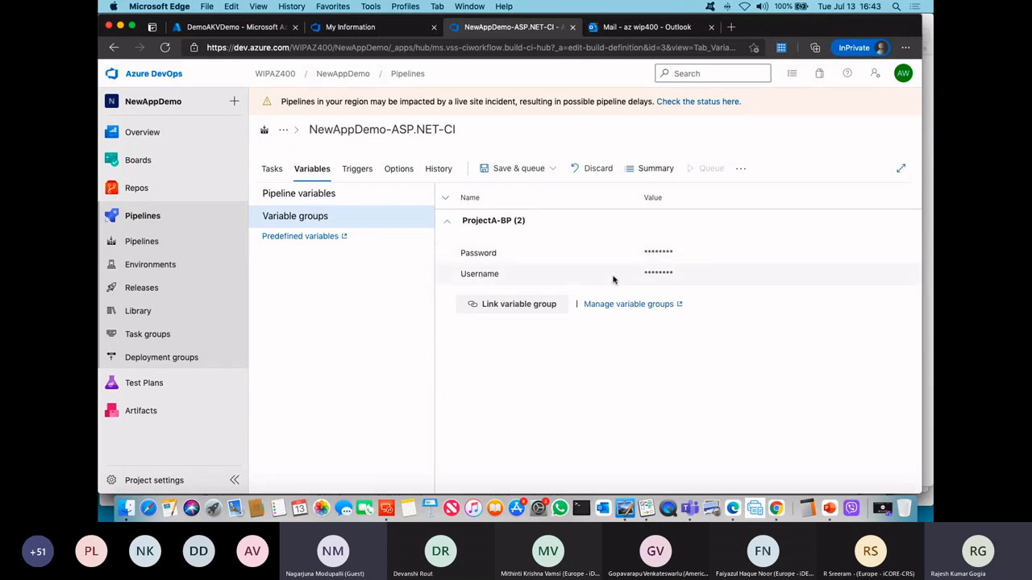
left_click(235, 27)
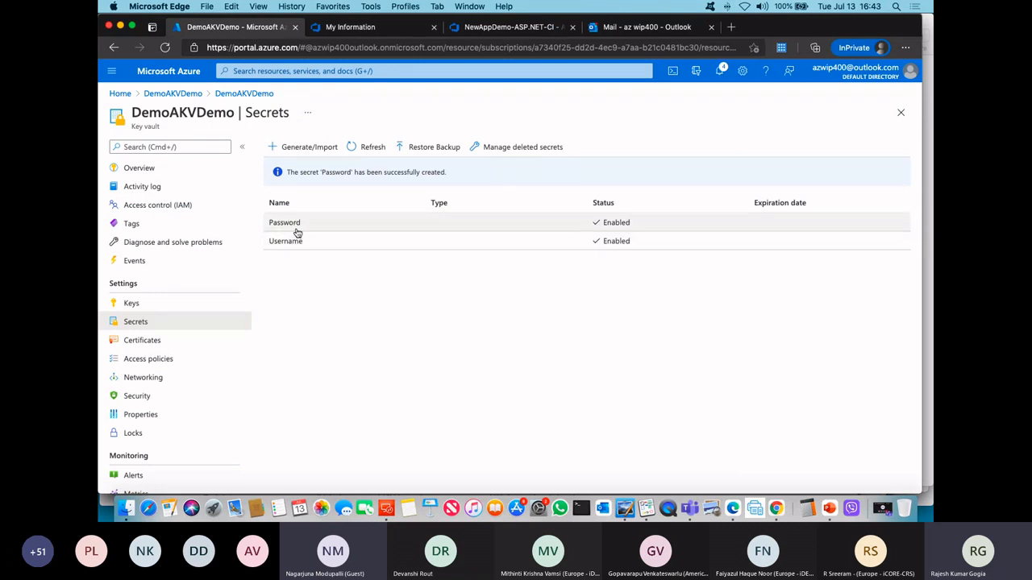
left_click(503, 29)
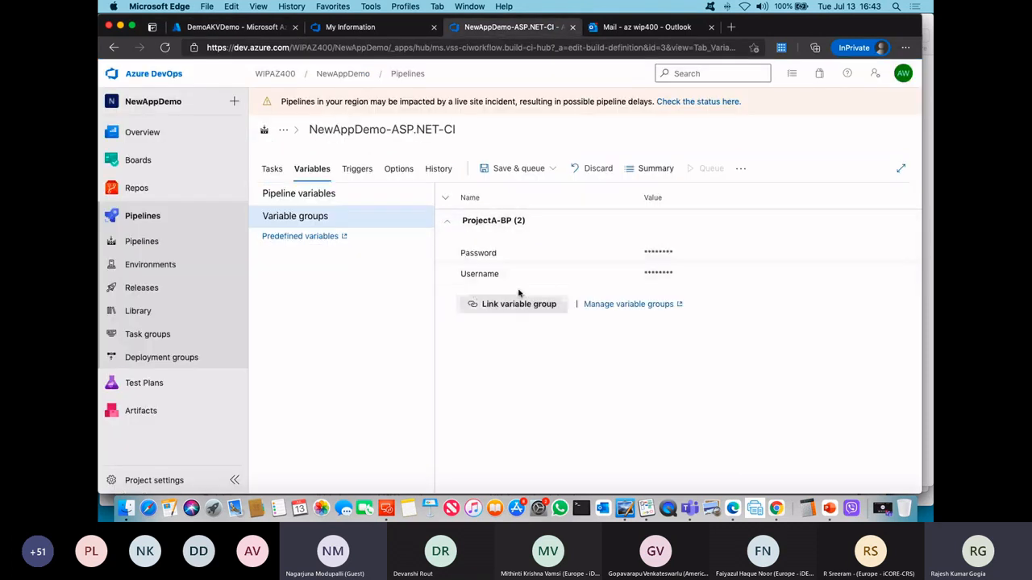
left_click(229, 26)
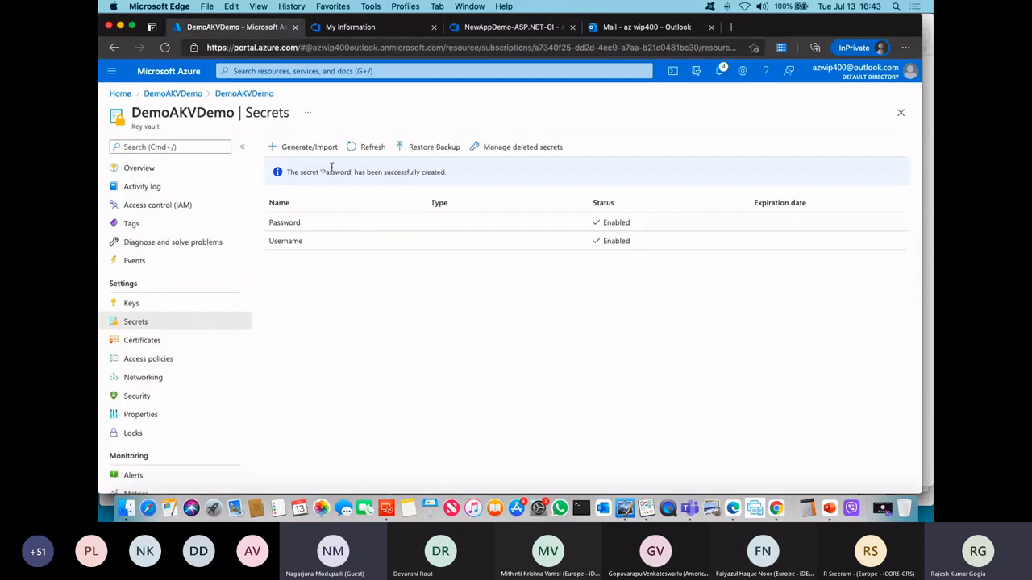
left_click(321, 224)
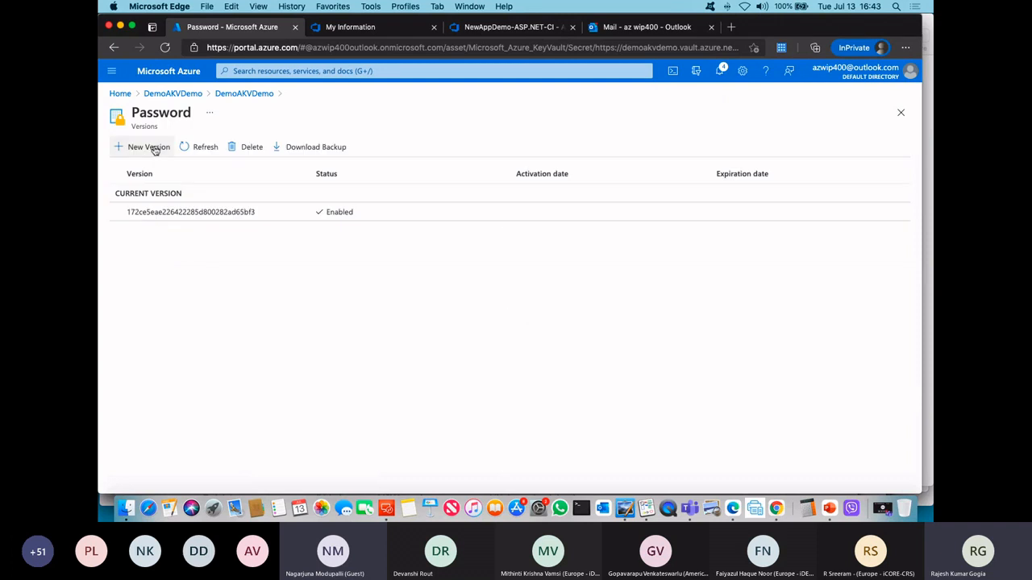
left_click(153, 148)
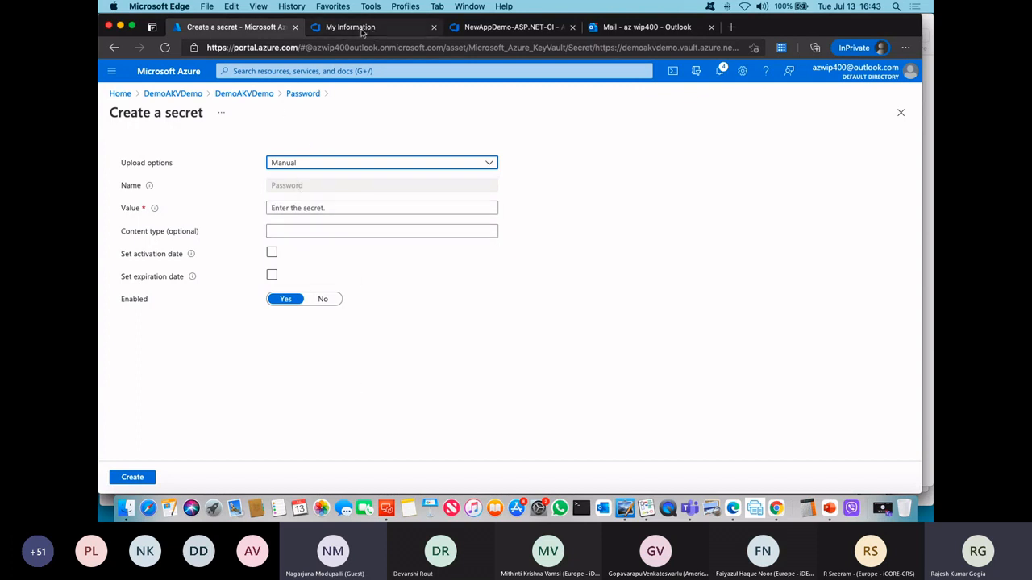
Step: Return to the NewAppDemo-ASP.NET-CI pipeline editor and leave it for the Pipelines list, discarding the unsaved changes
key("ctrl+Tab")
key("ctrl+Tab")
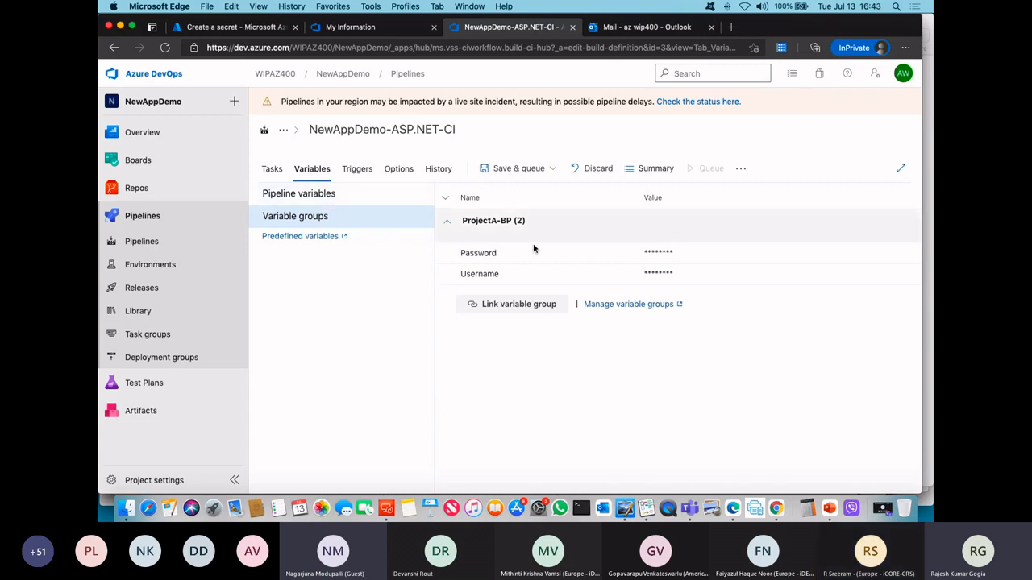
left_click(151, 223)
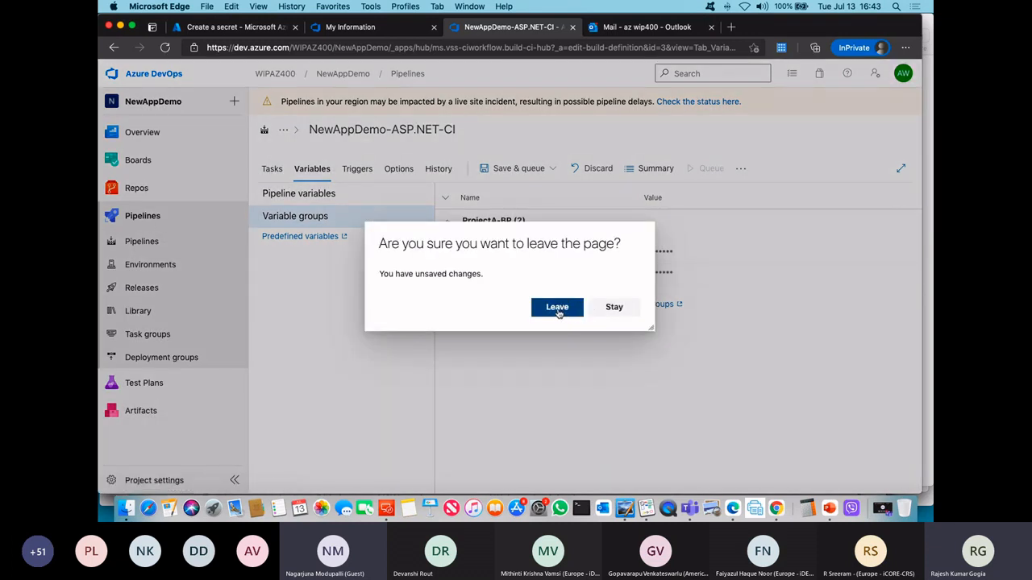
left_click(557, 309)
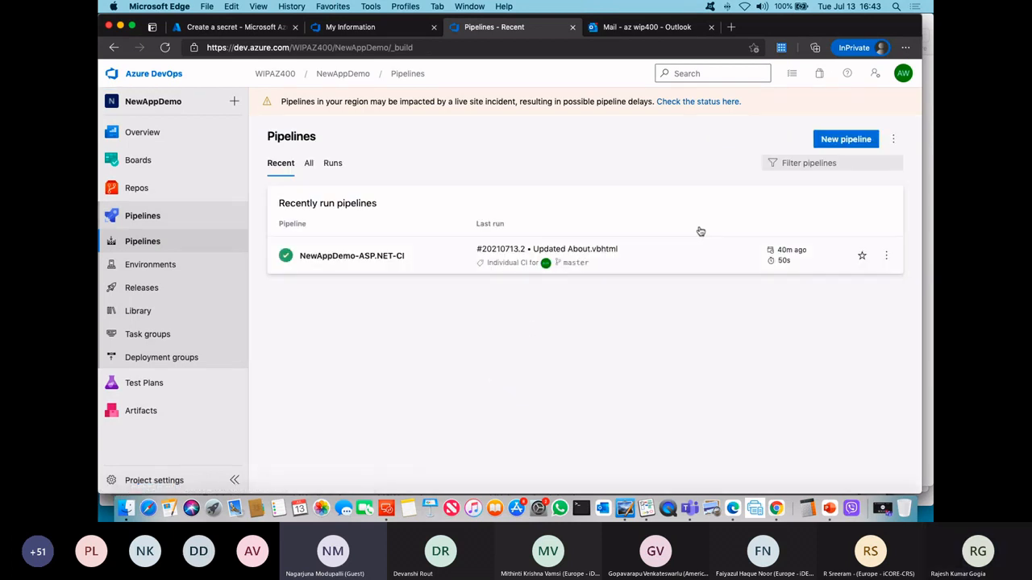
Step: Look through the additional options of the Pipelines list and the NewAppDemo-ASP.NET-CI pipeline and its editor, and the Import build pipeline dialog
left_click(894, 142)
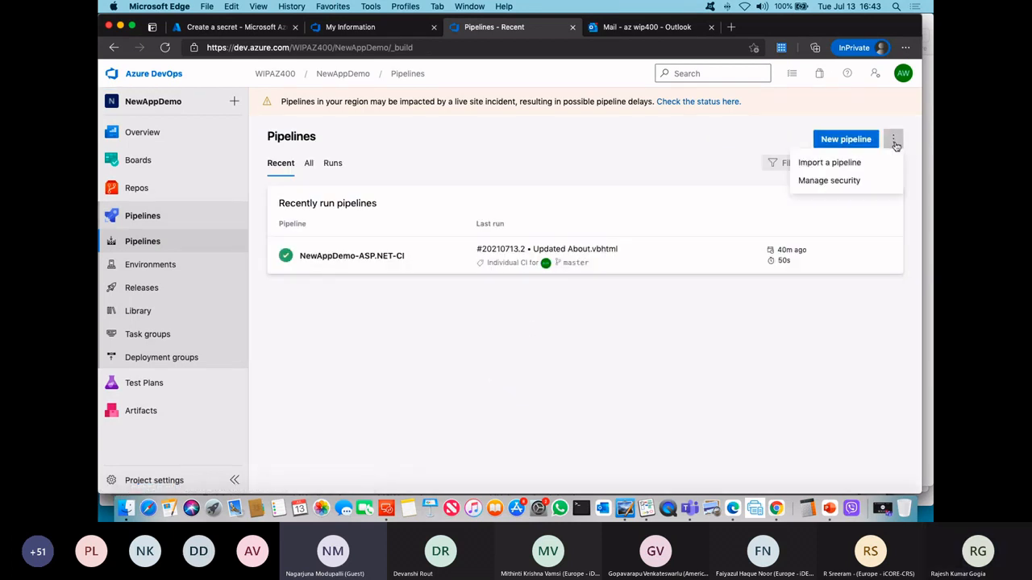
left_click(433, 316)
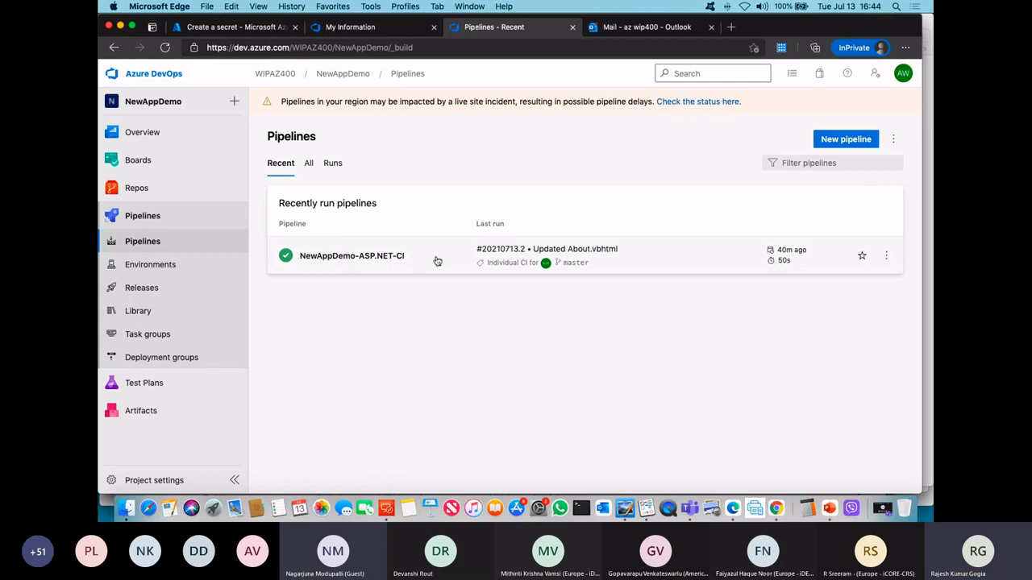
left_click(886, 256)
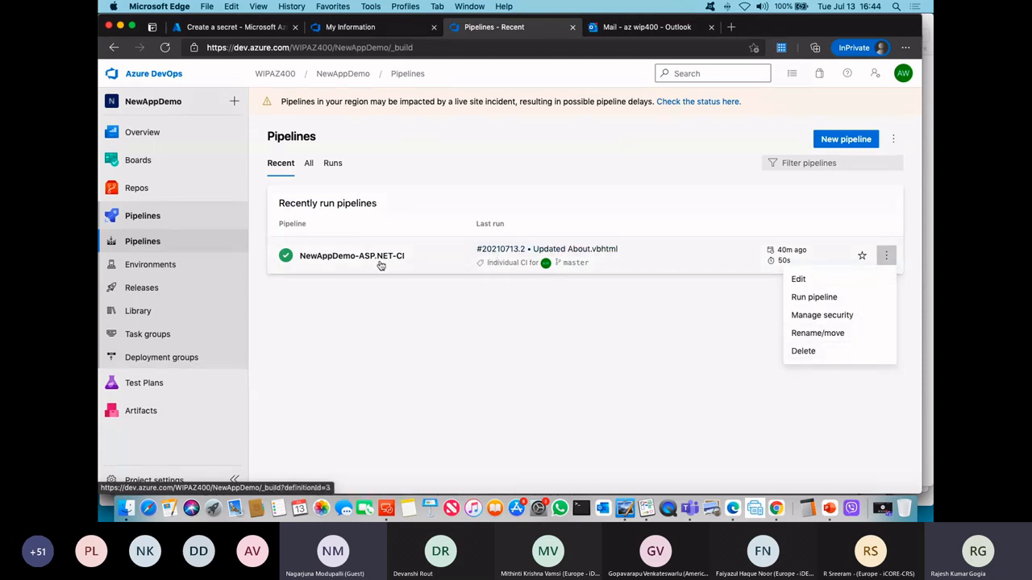
left_click(838, 279)
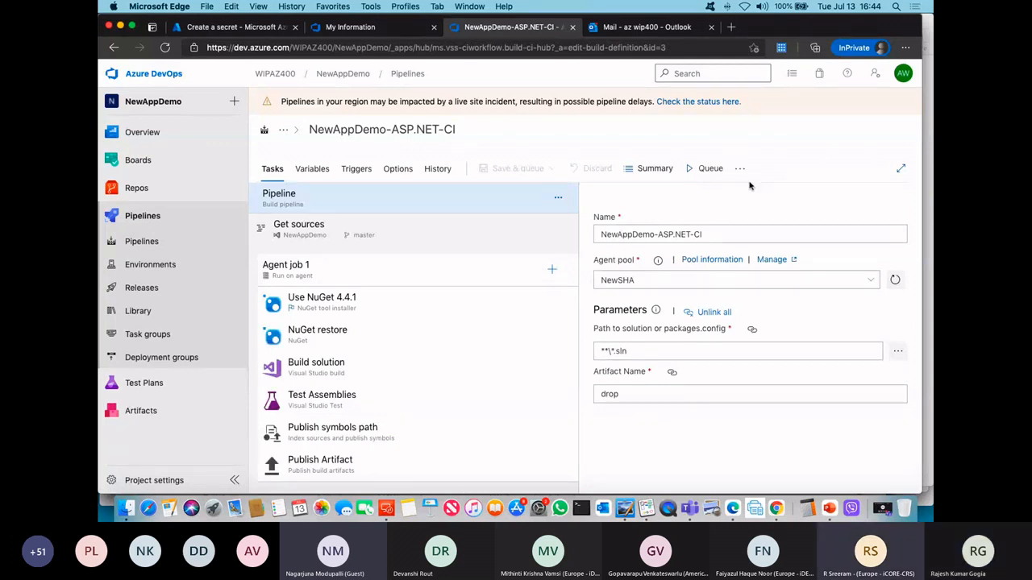
left_click(746, 171)
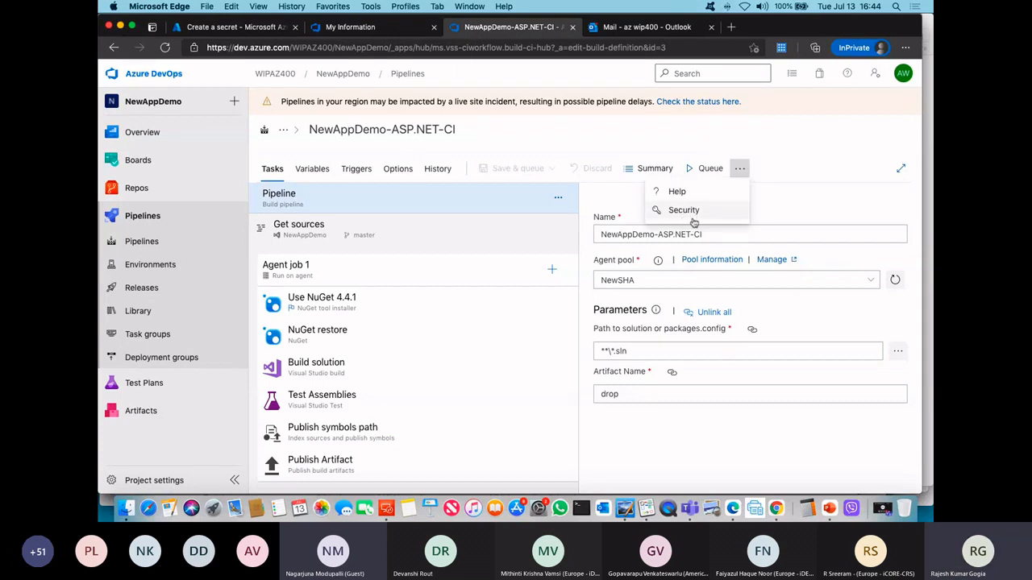
left_click(788, 169)
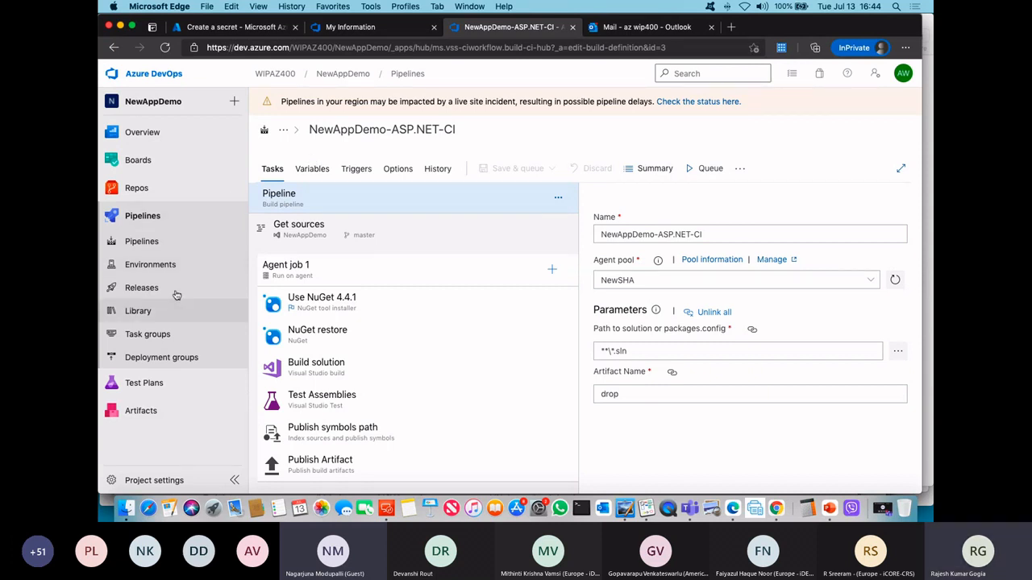
left_click(144, 242)
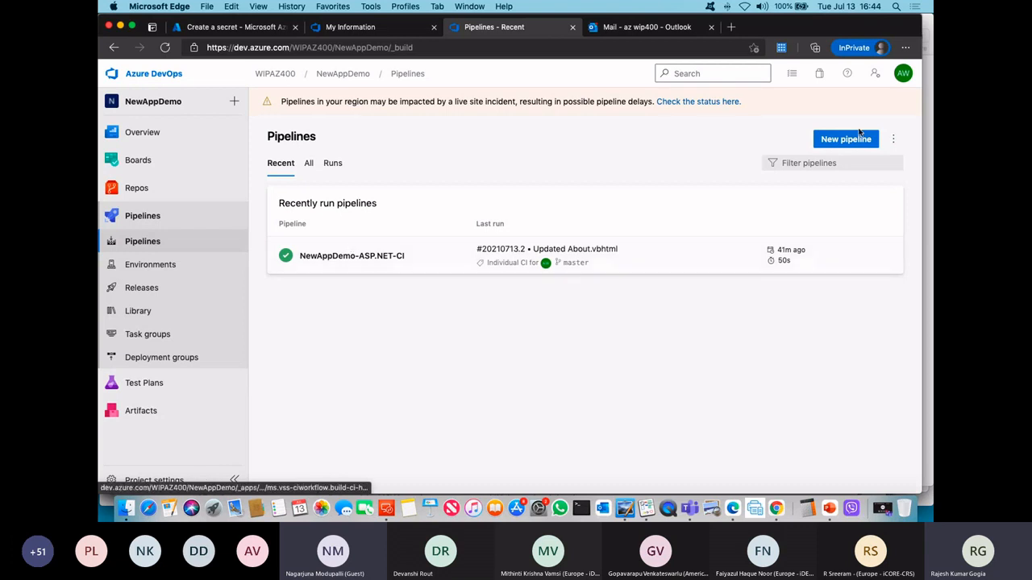
left_click(893, 140)
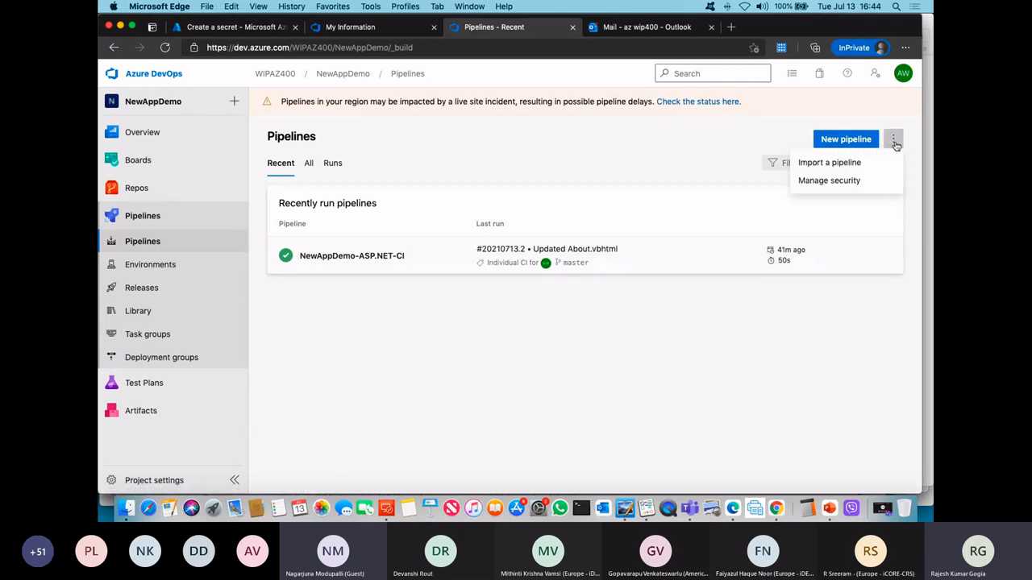
left_click(839, 165)
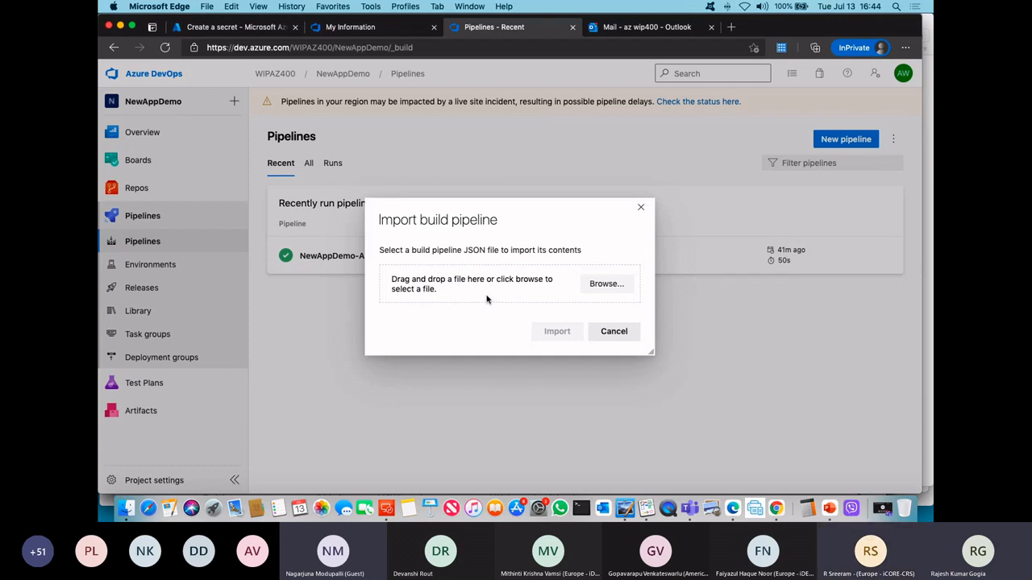
left_click(603, 331)
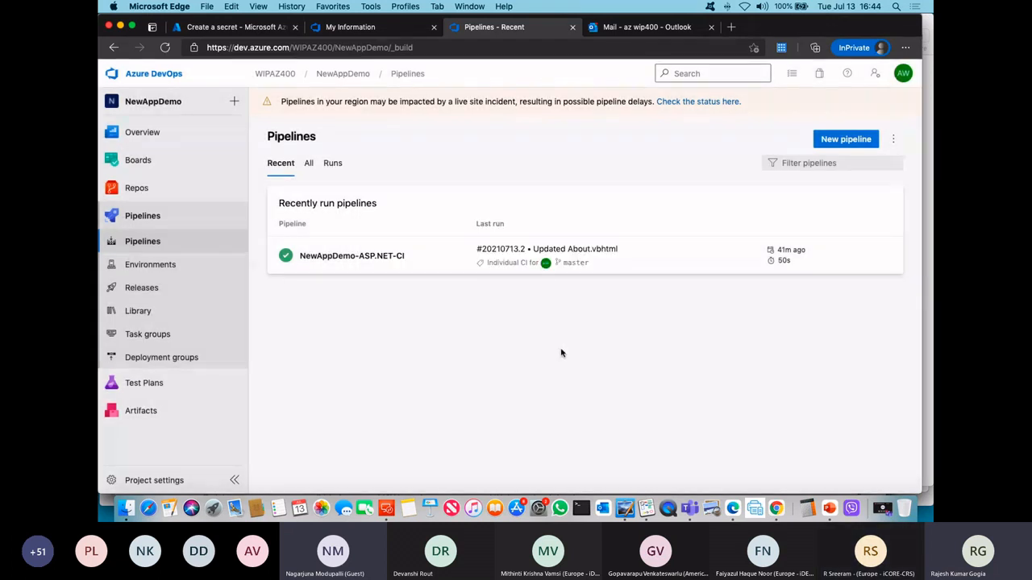
Step: Create a YAML pipeline from the NewAppDemo Azure Repos Git repository with the ASP.NET template, and save it directly to master without running it
left_click(838, 145)
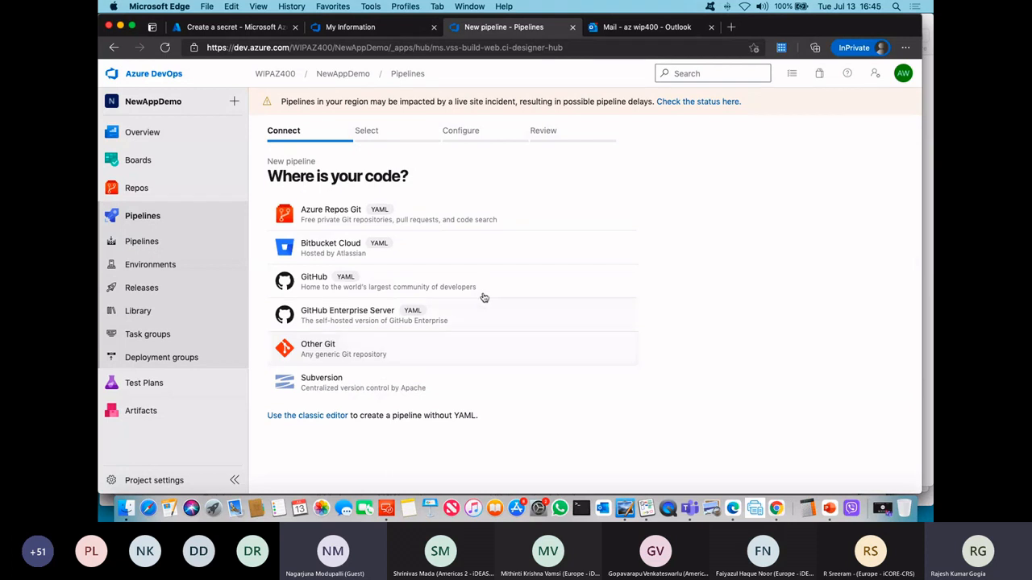
left_click(345, 213)
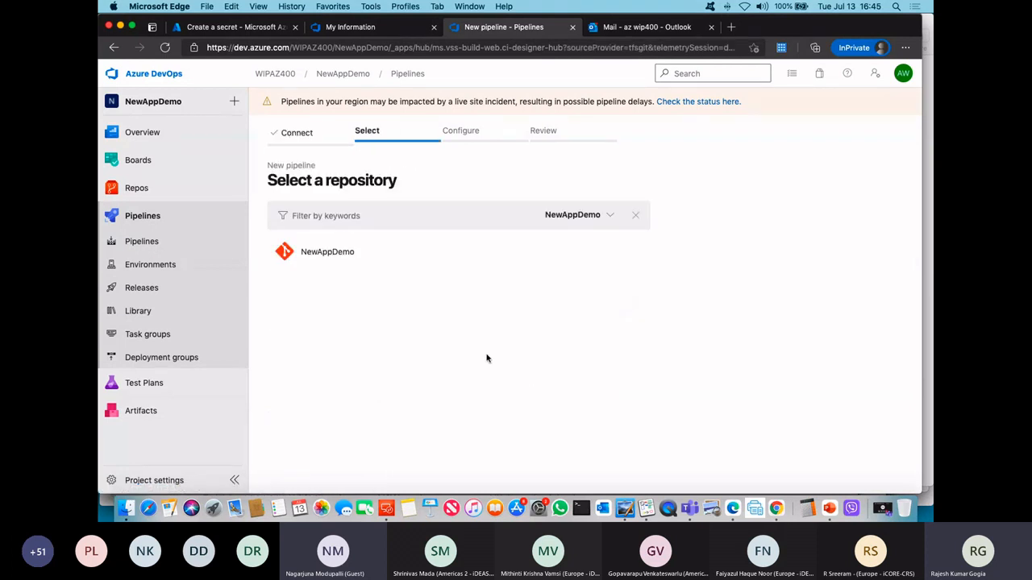
left_click(327, 254)
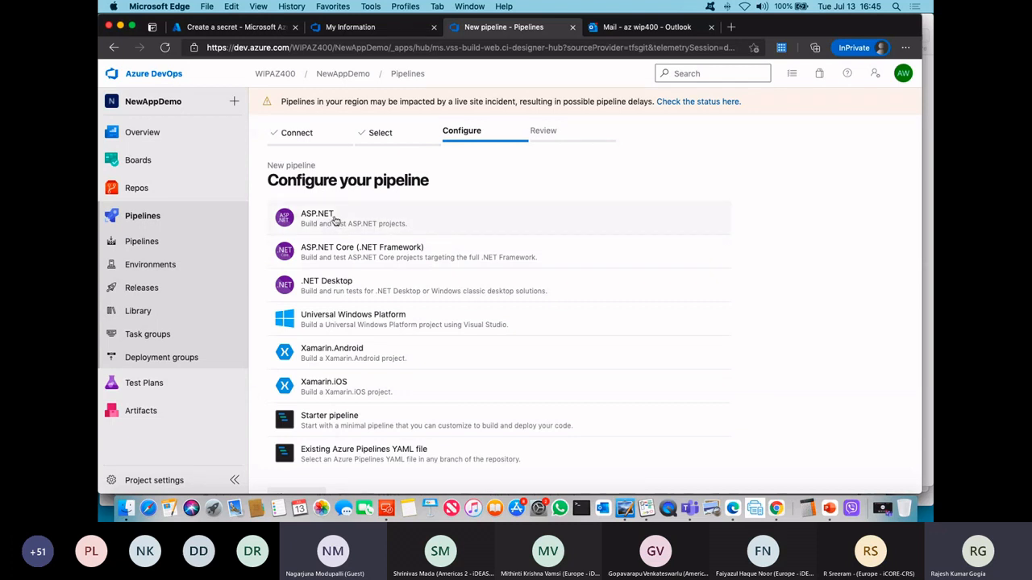
left_click(342, 222)
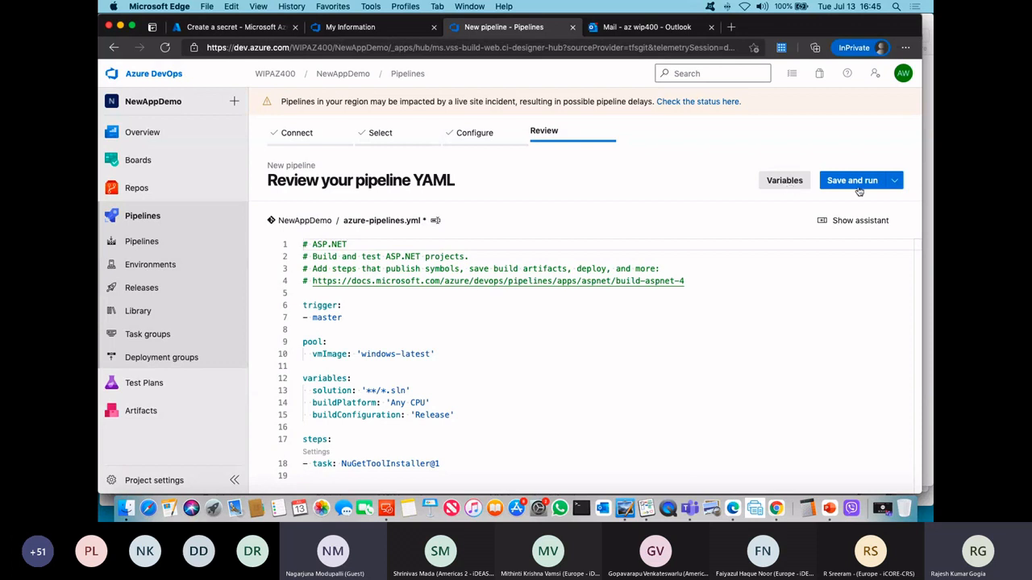
left_click(894, 180)
left_click(818, 208)
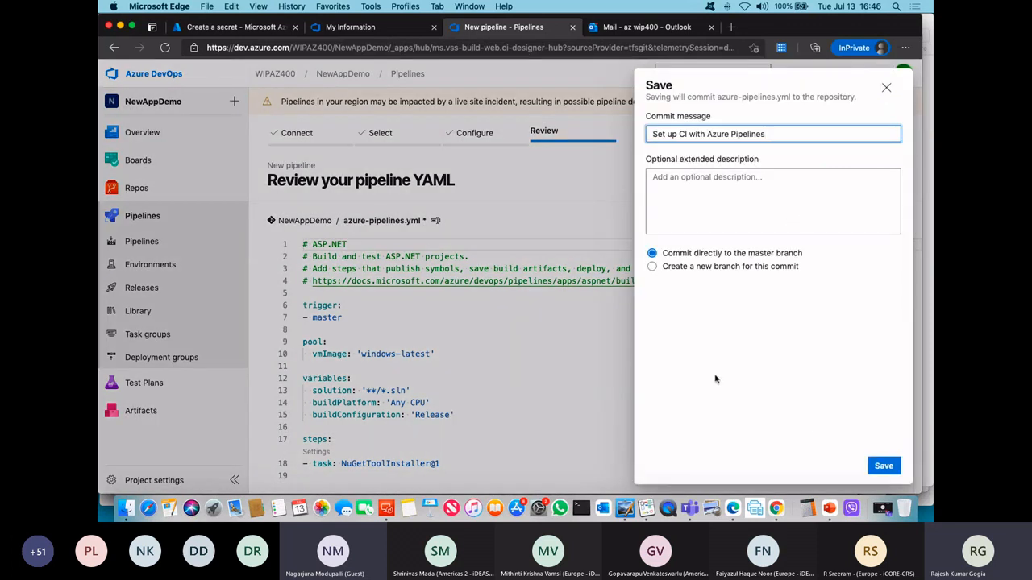
left_click(884, 466)
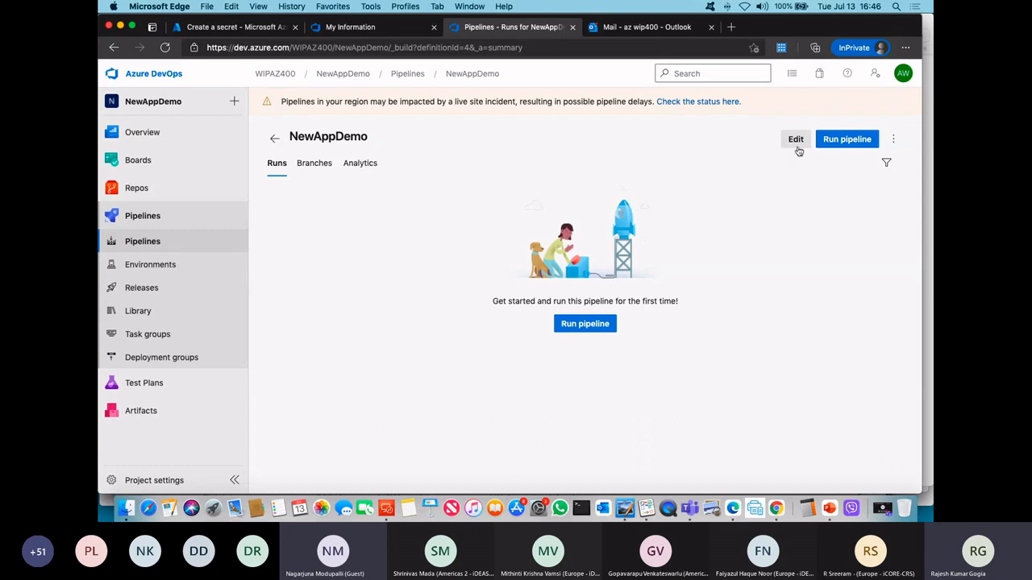
Step: Edit the new NewAppDemo pipeline and add an Azure Key Vault task with the AZSC subscription and DemoAKVDemo vault to azure-pipelines.yml
left_click(796, 139)
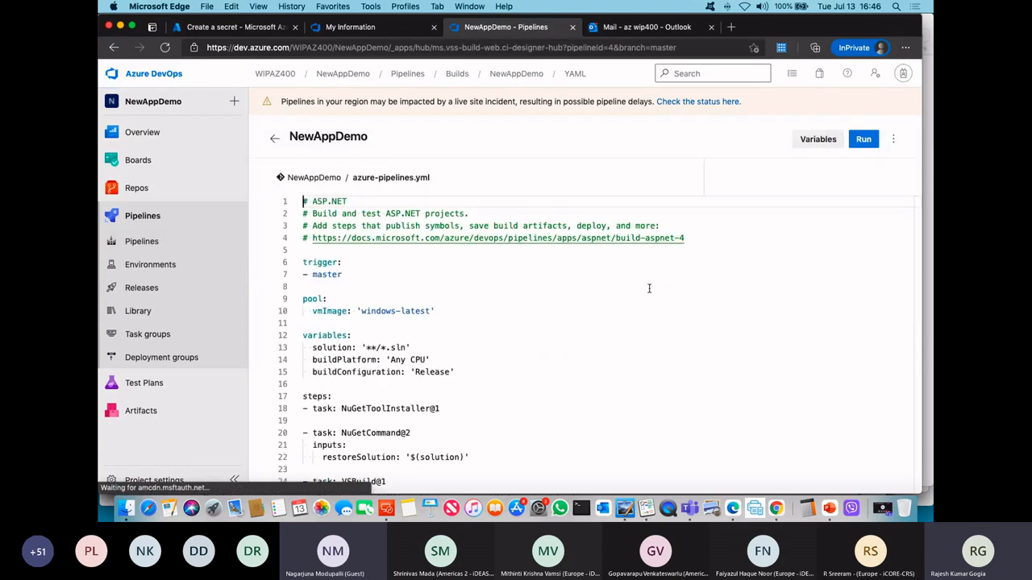
left_click(893, 139)
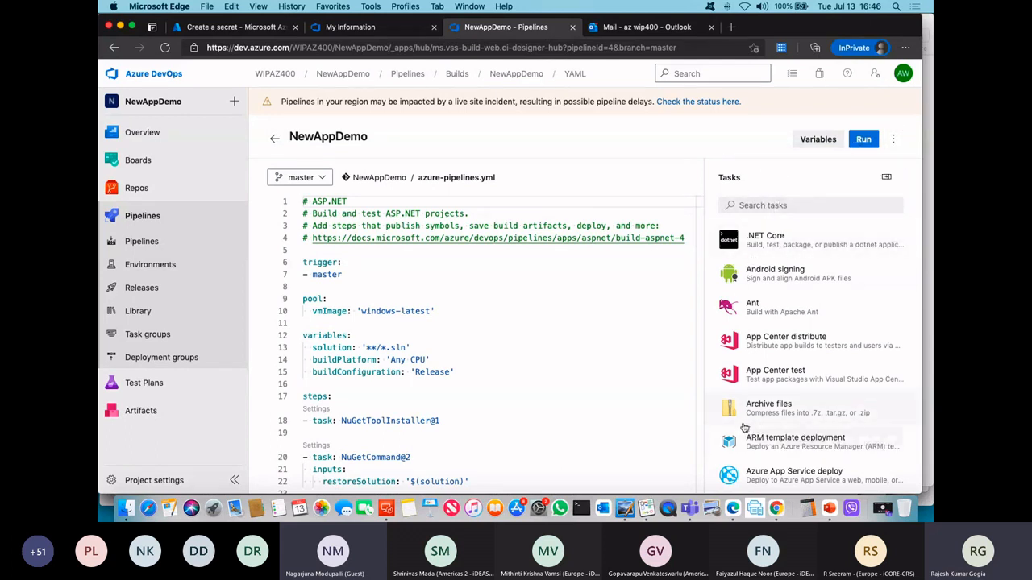
left_click(780, 203)
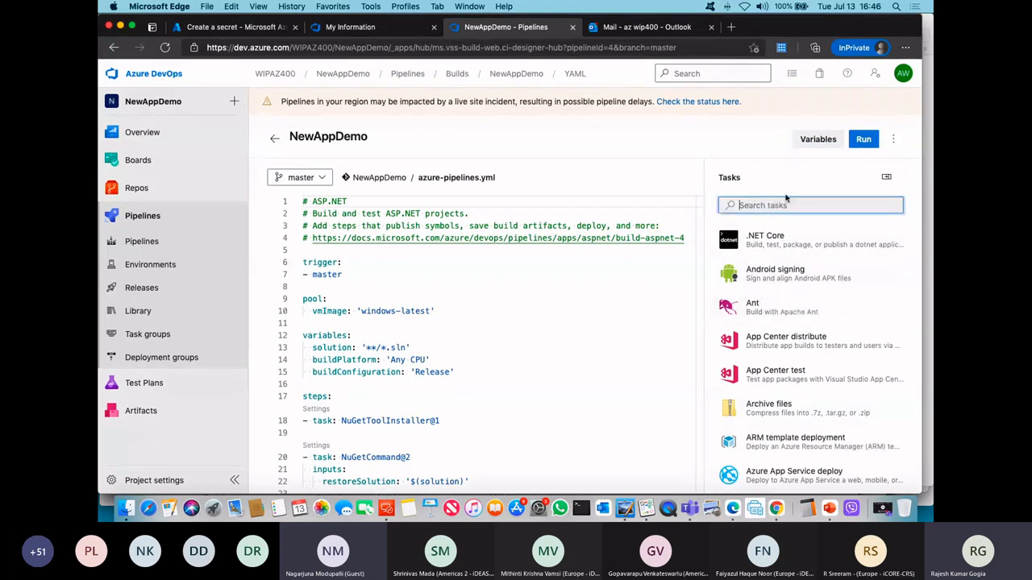
type("key")
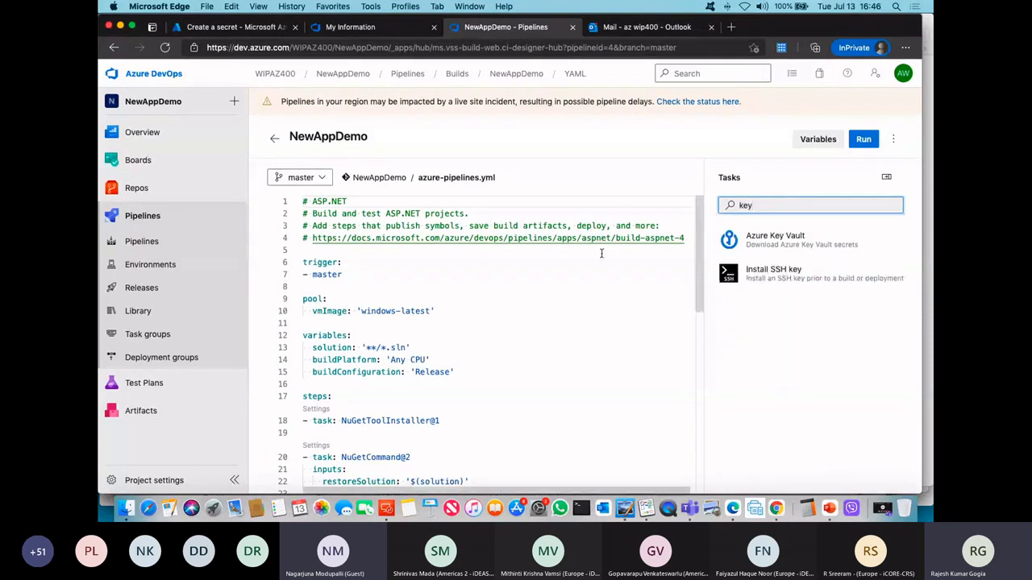
left_click(774, 242)
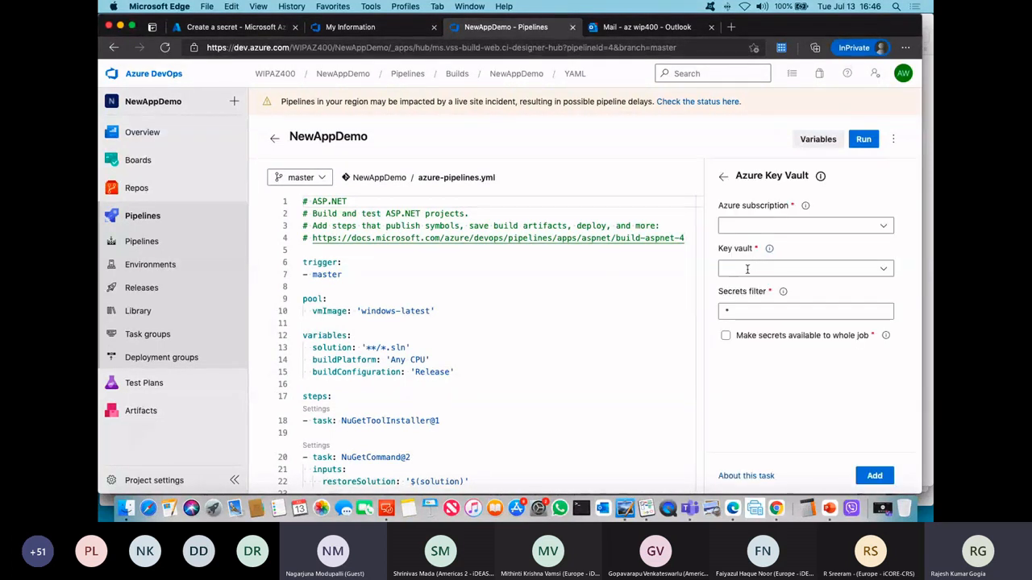
left_click(878, 229)
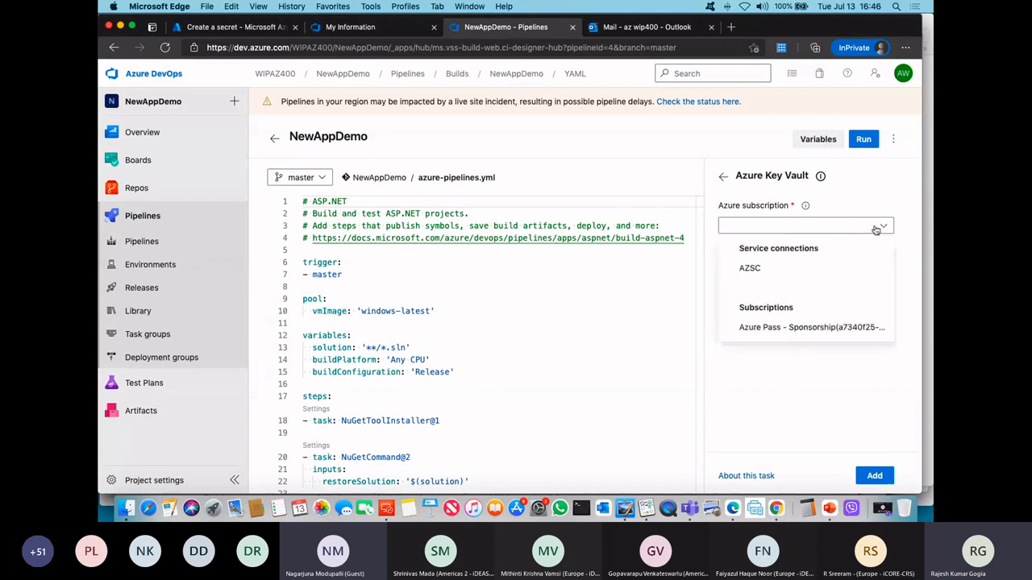
left_click(749, 268)
left_click(760, 273)
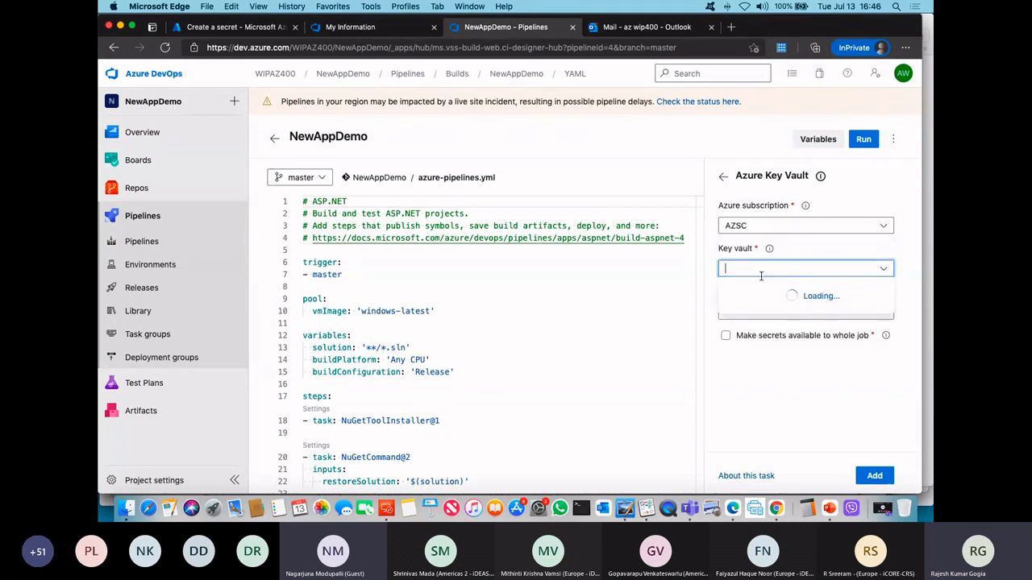
left_click(758, 294)
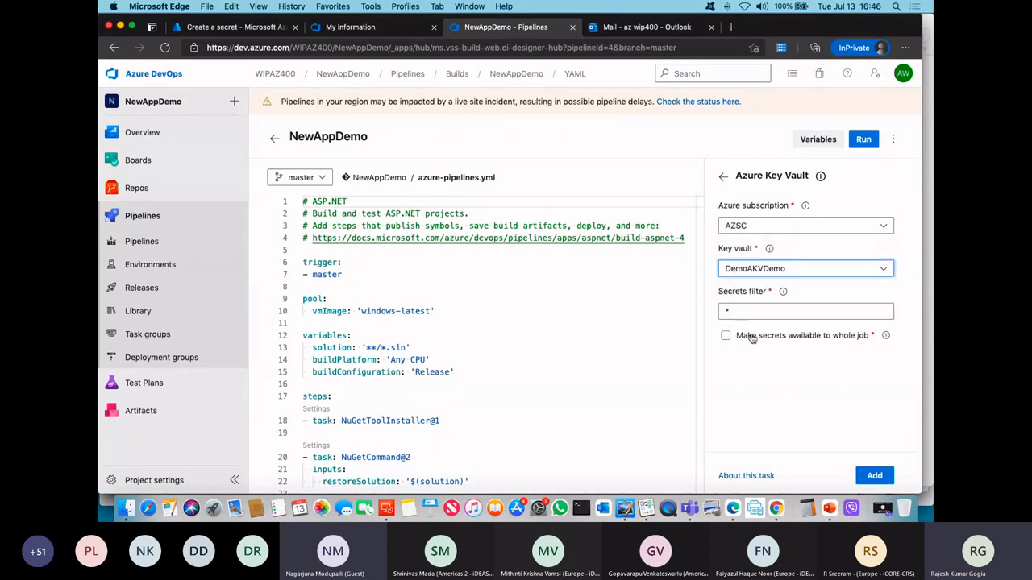
left_click(870, 476)
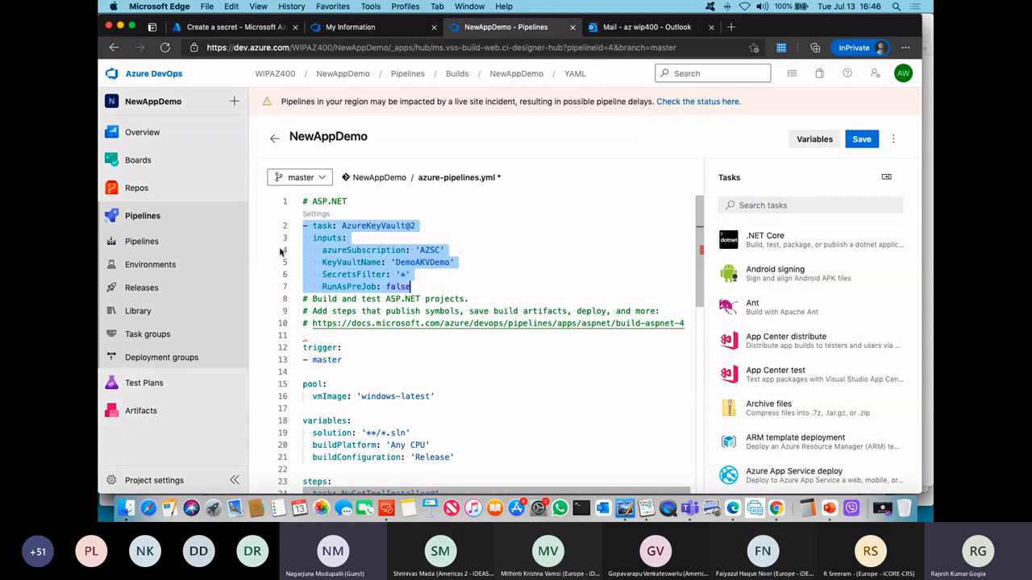
Step: Review the tasks in azure-pipelines.yml and the pipeline's variables, and leave for the Pipelines list, discarding the unsaved changes
scroll(693, 298, "down", 1)
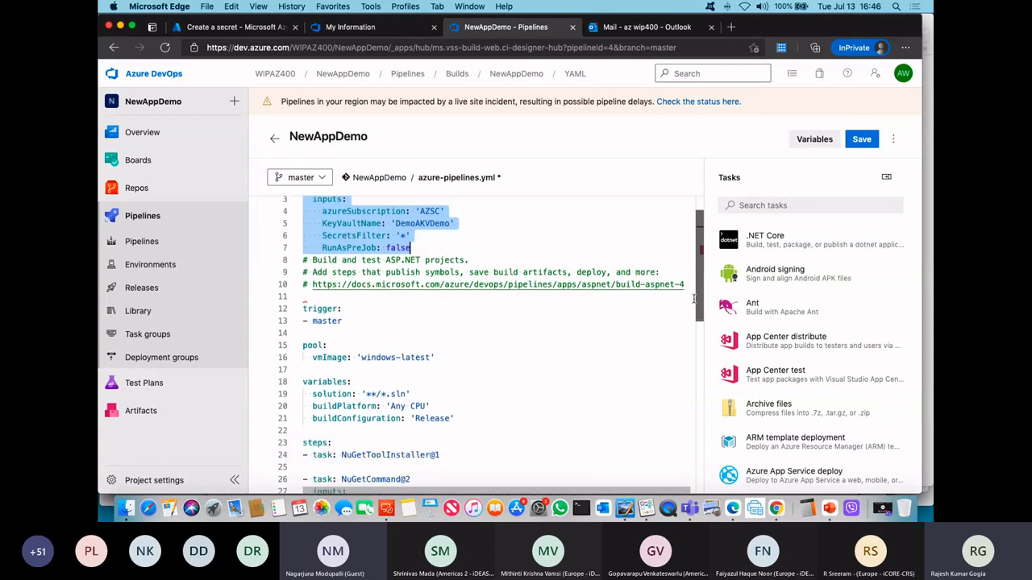
left_click_drag(695, 299, 706, 358)
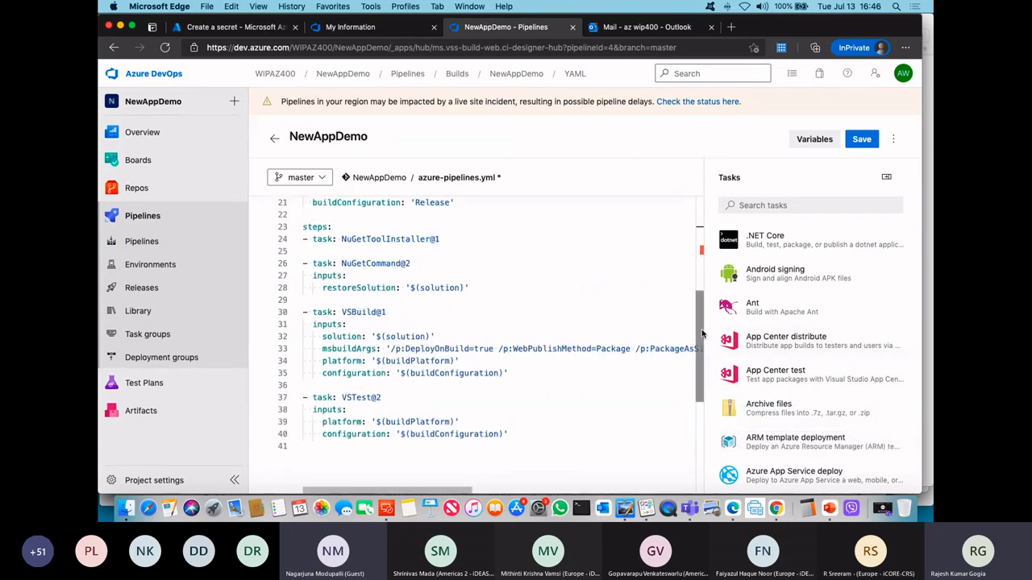
scroll(484, 298, "up", 5)
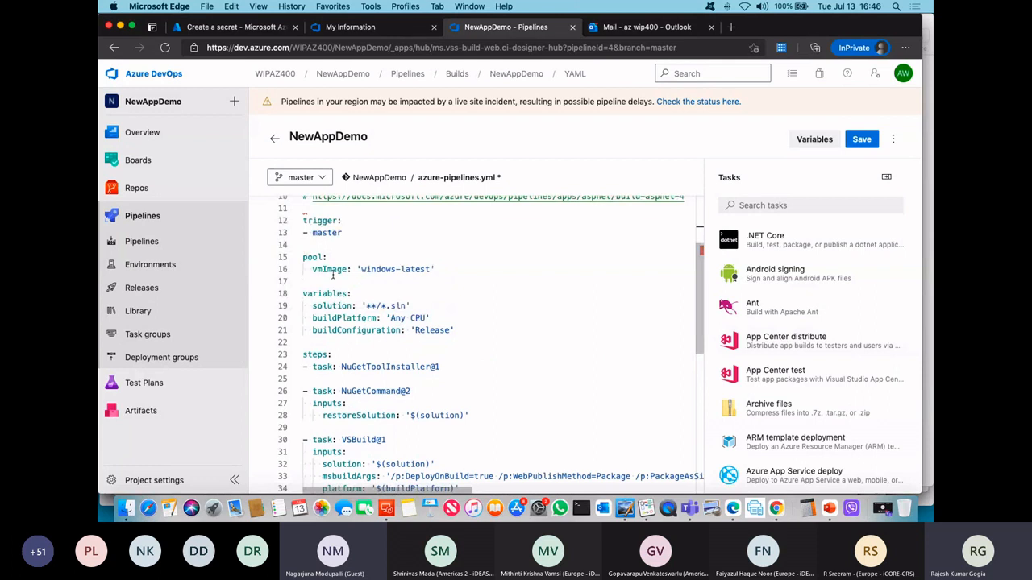
scroll(625, 242, "up", 3)
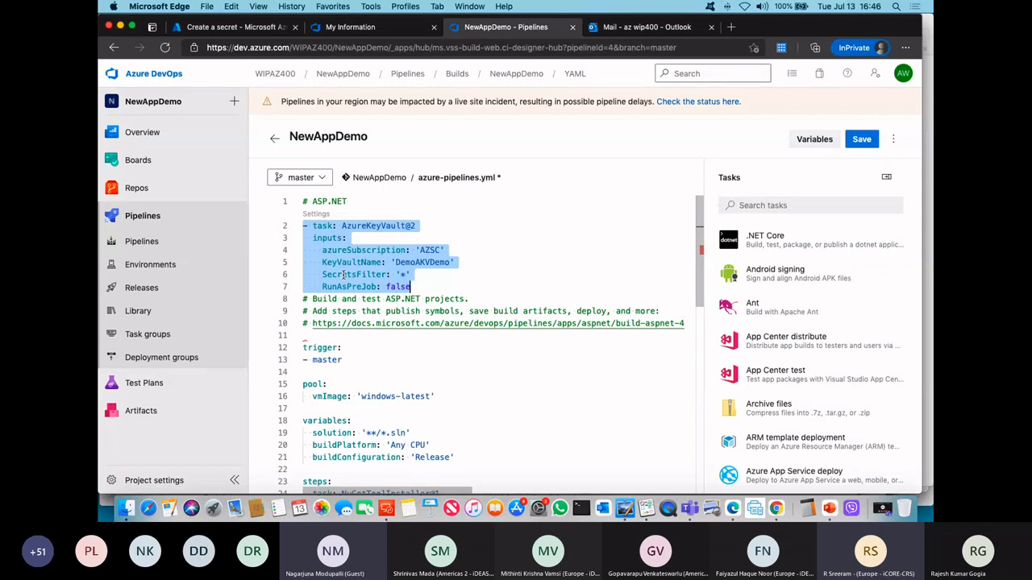
left_click_drag(702, 292, 698, 393)
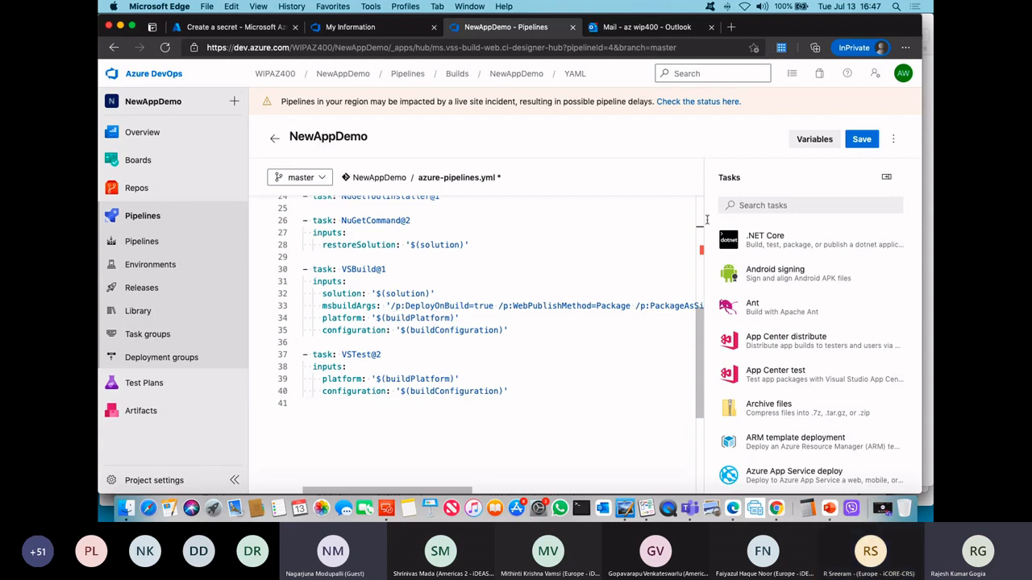
left_click(814, 138)
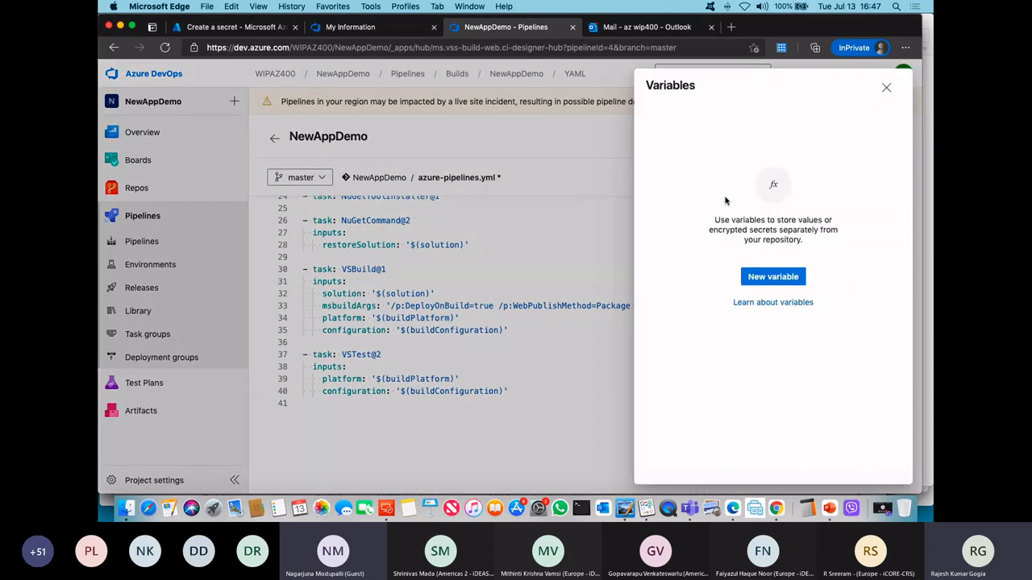
left_click(885, 87)
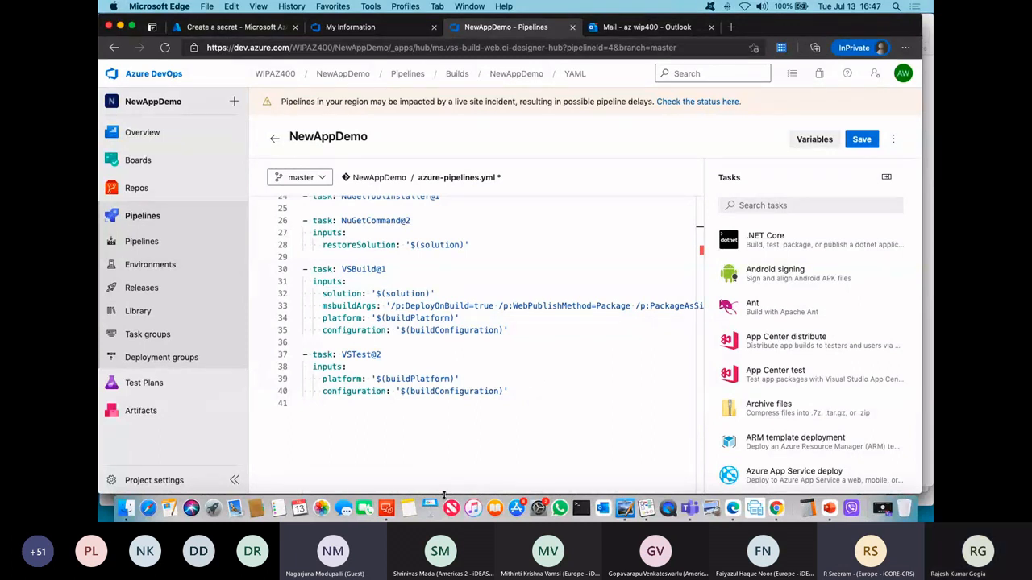
left_click_drag(441, 493, 581, 500)
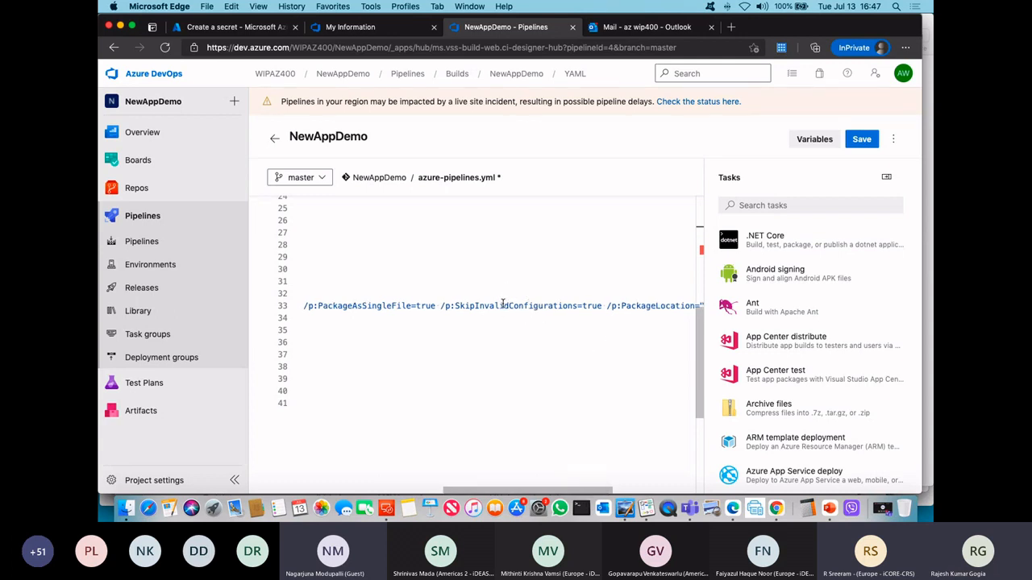
left_click(146, 242)
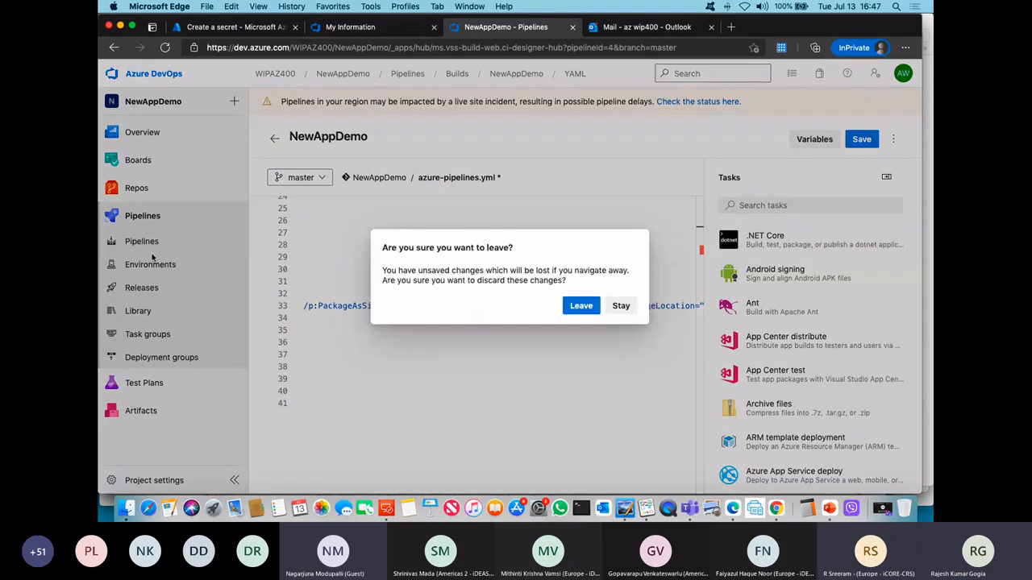
left_click(581, 306)
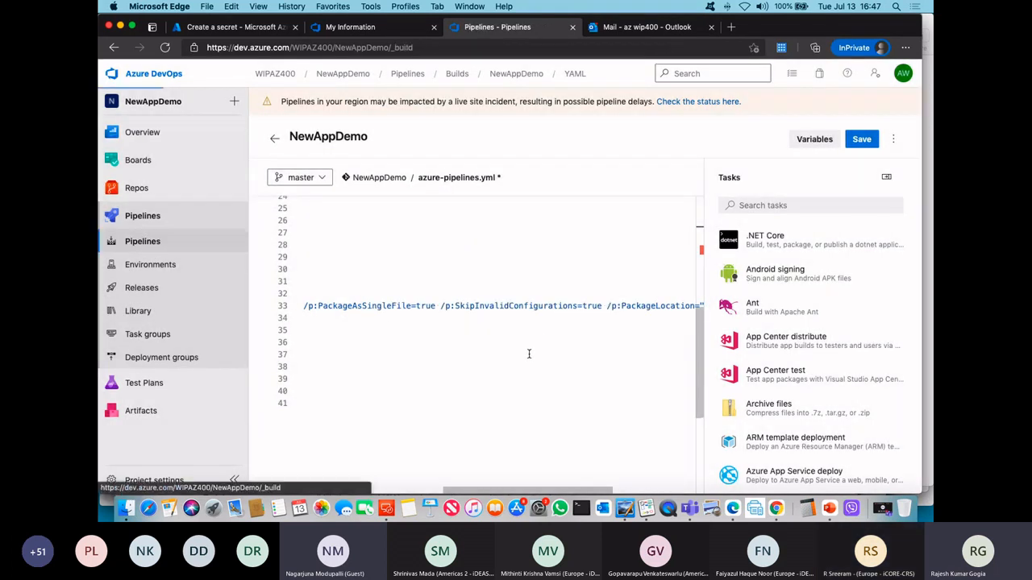
Step: Open the NewAppDemo-ASP.NET-CI pipeline for editing and examine the Use NuGet 4.4.1 task's settings, control options and output variables
left_click(555, 254)
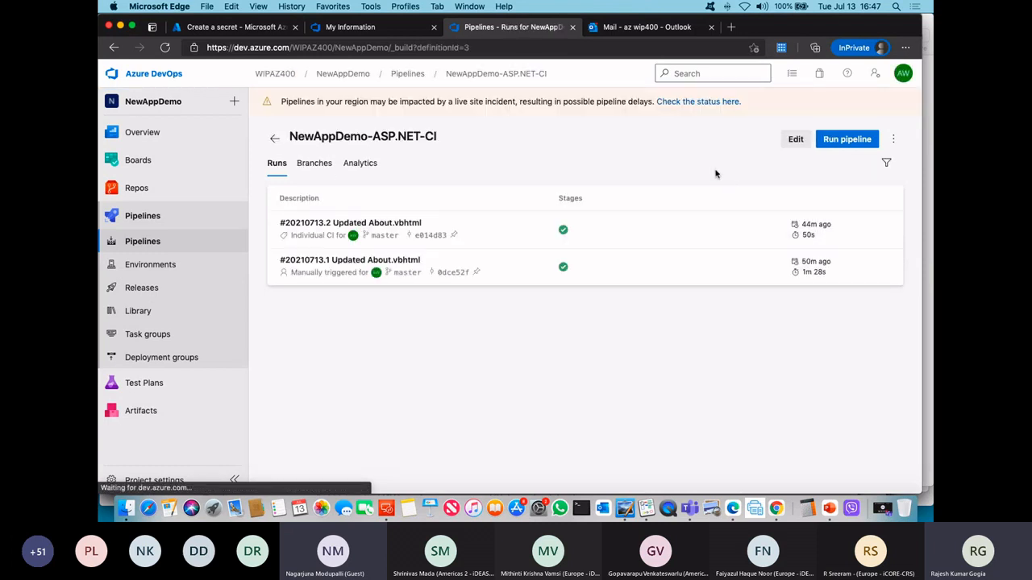
left_click(796, 141)
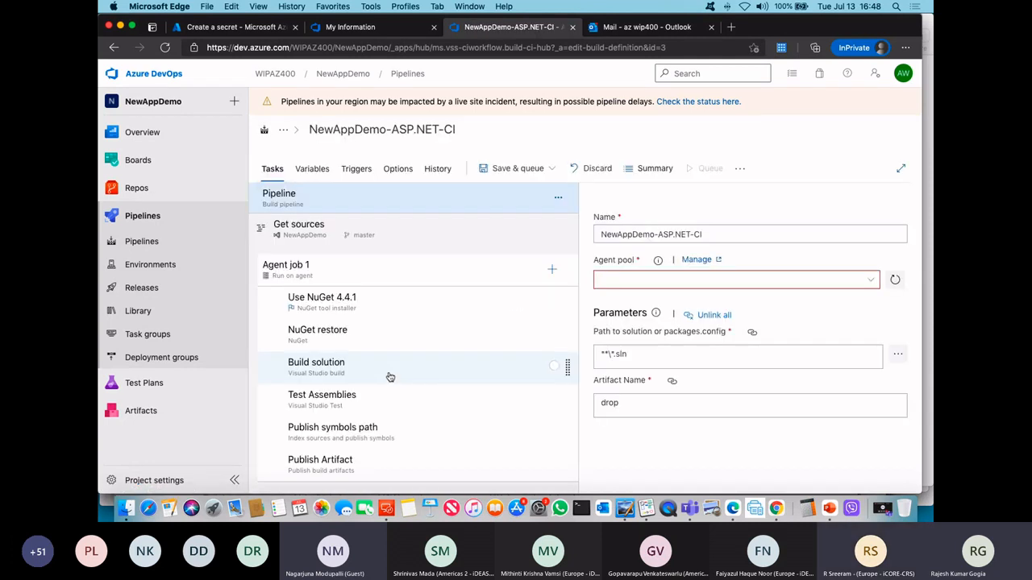
left_click(401, 300)
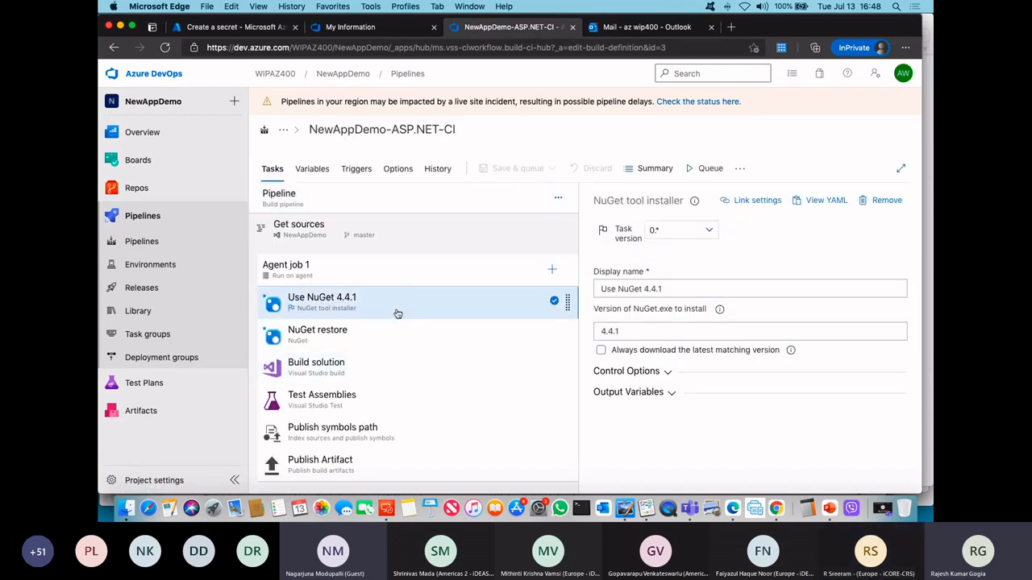
left_click(668, 371)
scroll(701, 375, "down", 3)
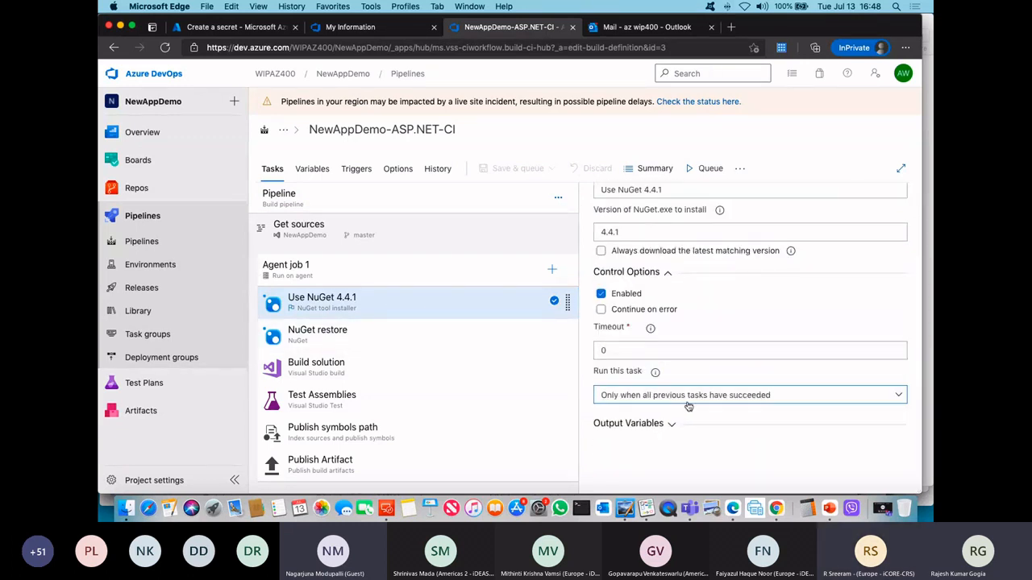
left_click(673, 424)
scroll(726, 435, "down", 2)
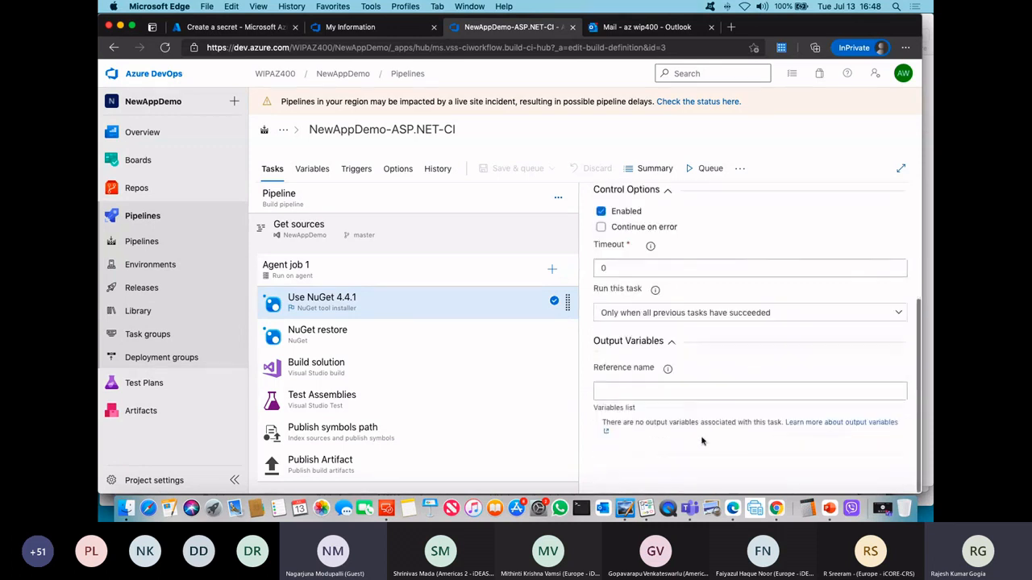
Step: Examine the Build solution task's MSBuild arguments, platform and configuration, along with the pipeline variables they refer to
left_click(354, 369)
scroll(763, 387, "down", 1)
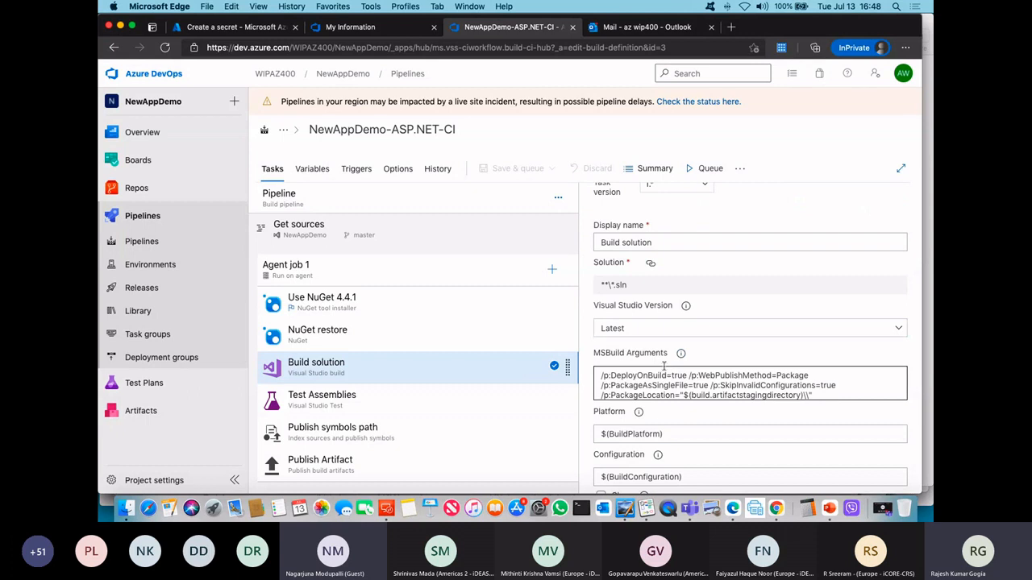
scroll(664, 367, "down", 2)
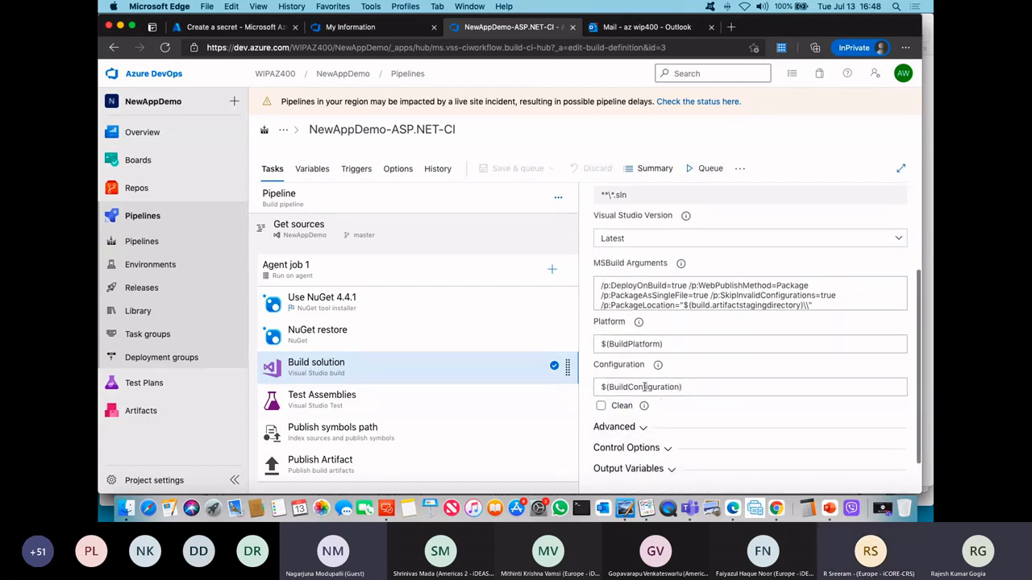
left_click(311, 168)
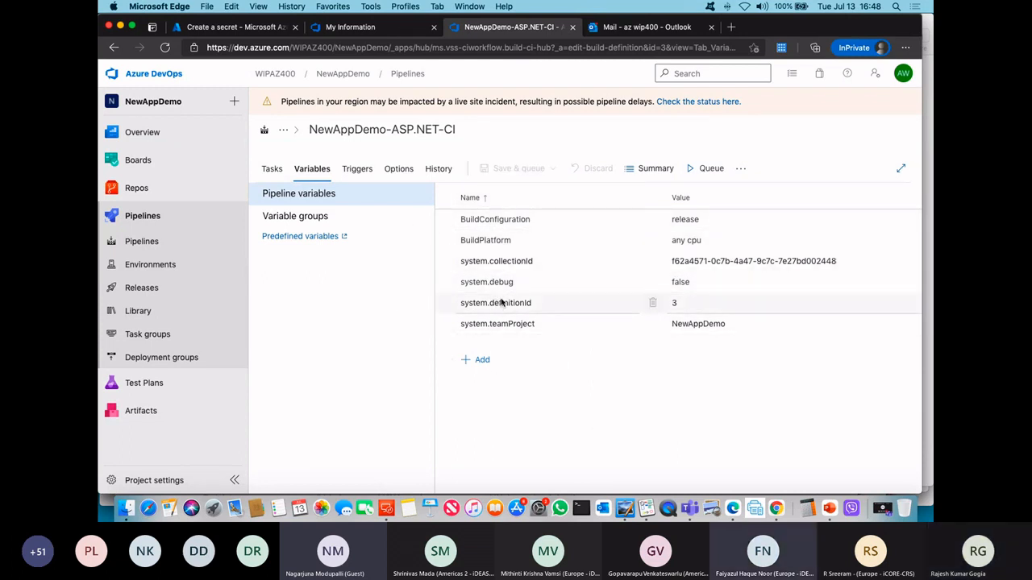
left_click(272, 169)
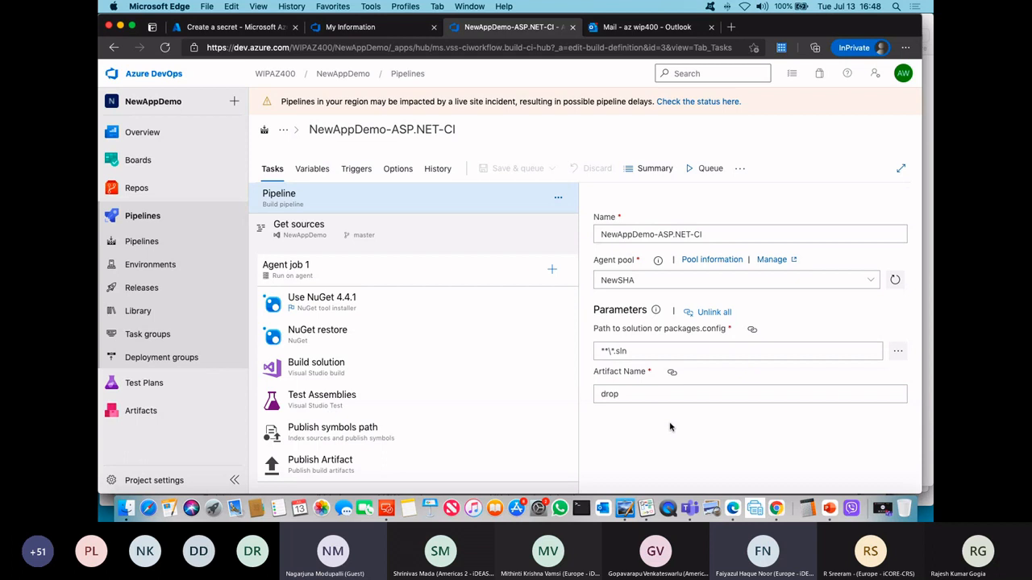
left_click(375, 367)
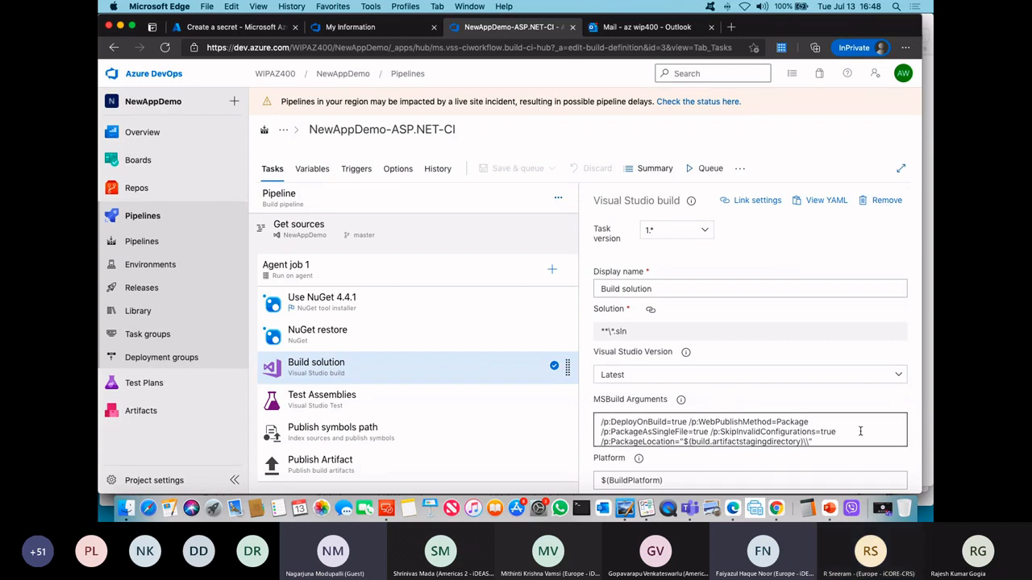
scroll(860, 429, "down", 3)
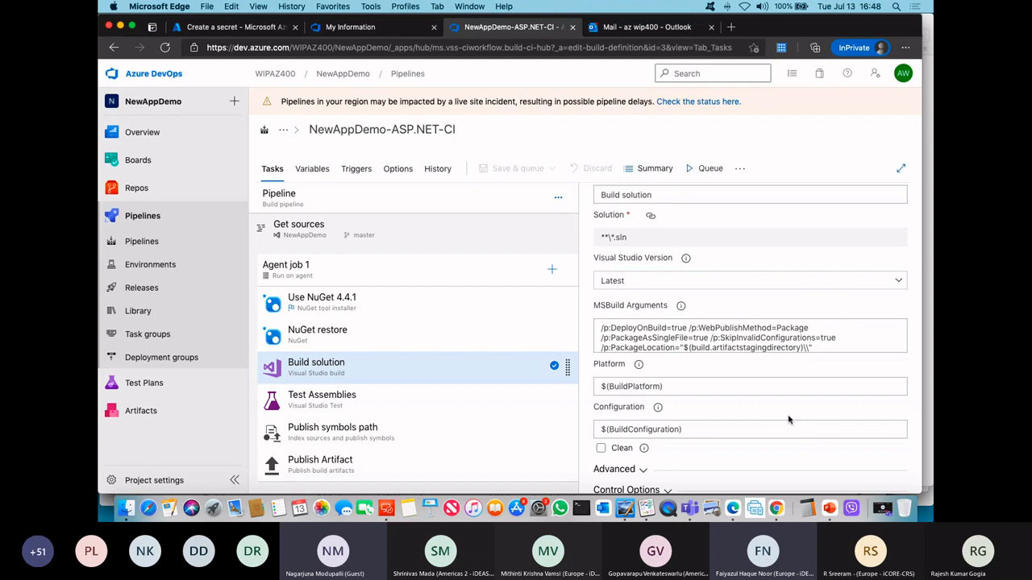
Step: In the Whiteboard app, write "Post Build Event - Skip if possible" below Variables, underline "Build" and "Skip if", and bracket the note
left_click(647, 509)
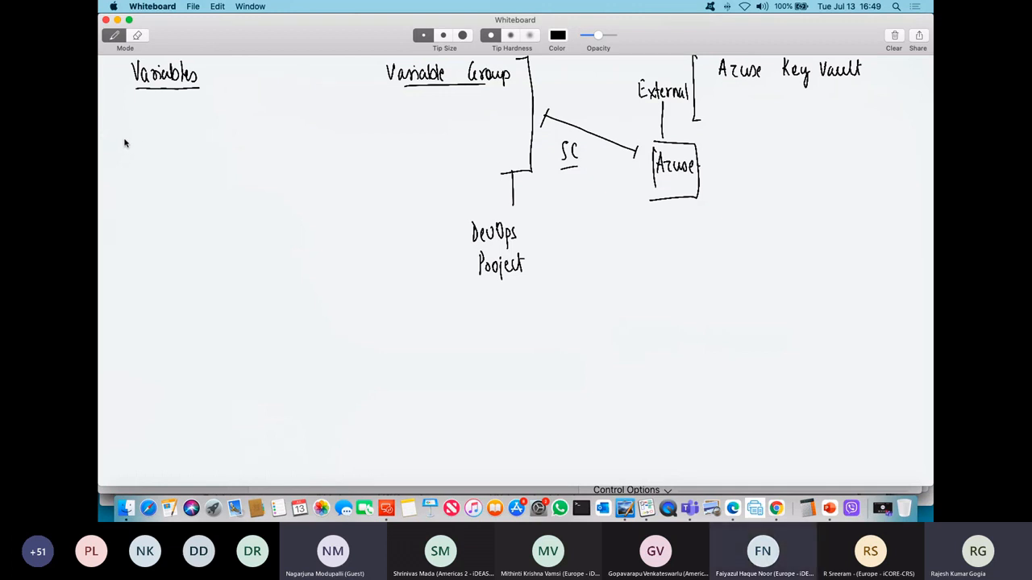
mouse_move(124, 143)
left_mouse_down()
mouse_move(125, 134)
mouse_move(183, 149)
mouse_move(189, 131)
mouse_move(216, 143)
mouse_move(295, 138)
left_mouse_up()
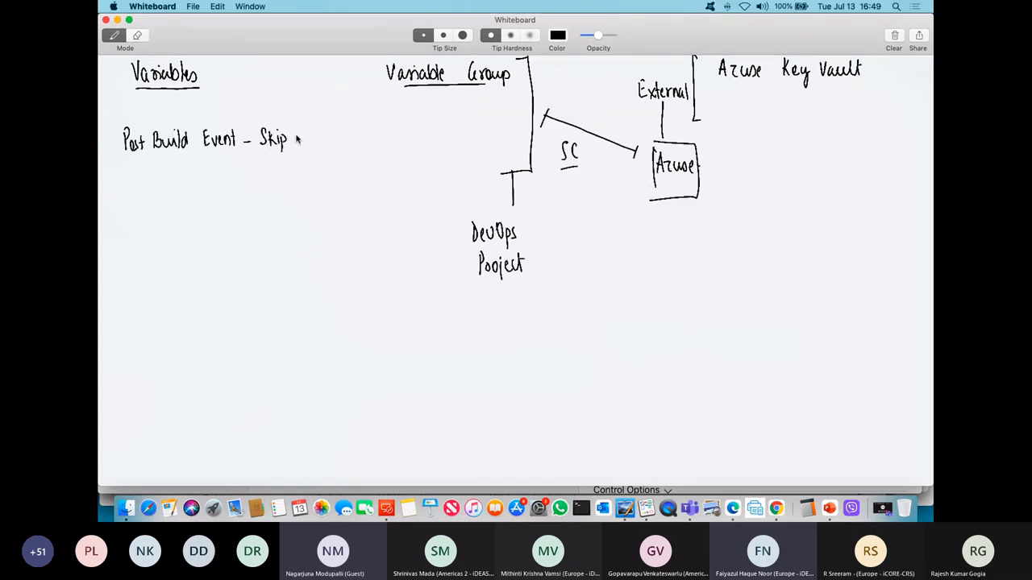
left_click_drag(311, 128, 374, 138)
left_click_drag(265, 158, 342, 156)
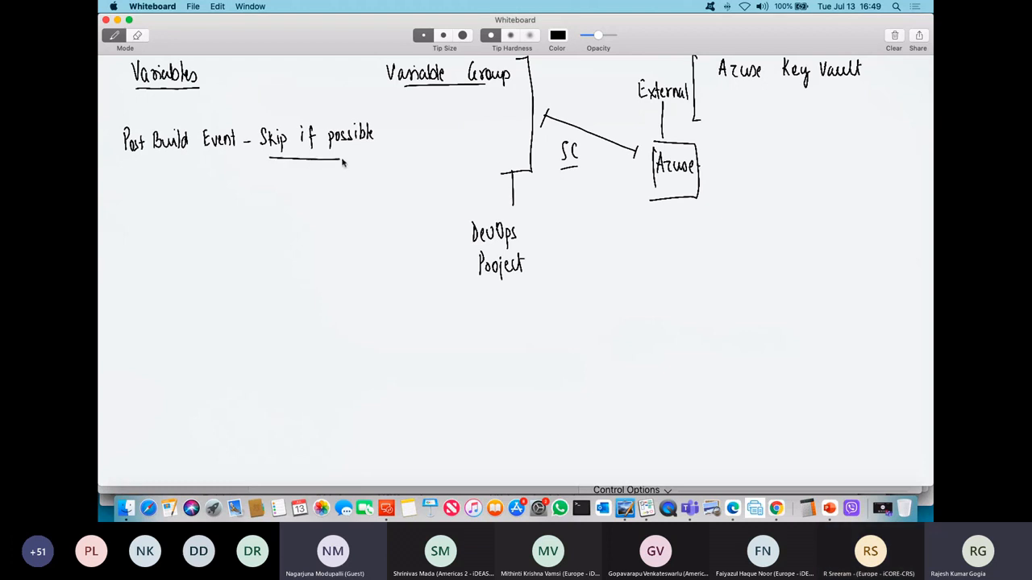
key("super+z")
left_click_drag(161, 157, 203, 156)
left_click_drag(120, 121, 133, 184)
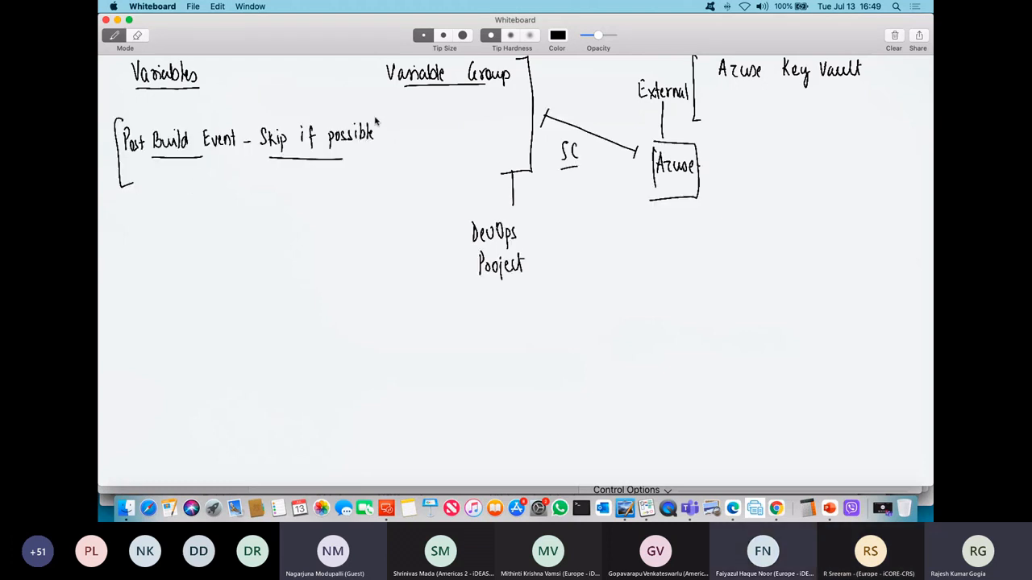
left_click_drag(378, 121, 379, 171)
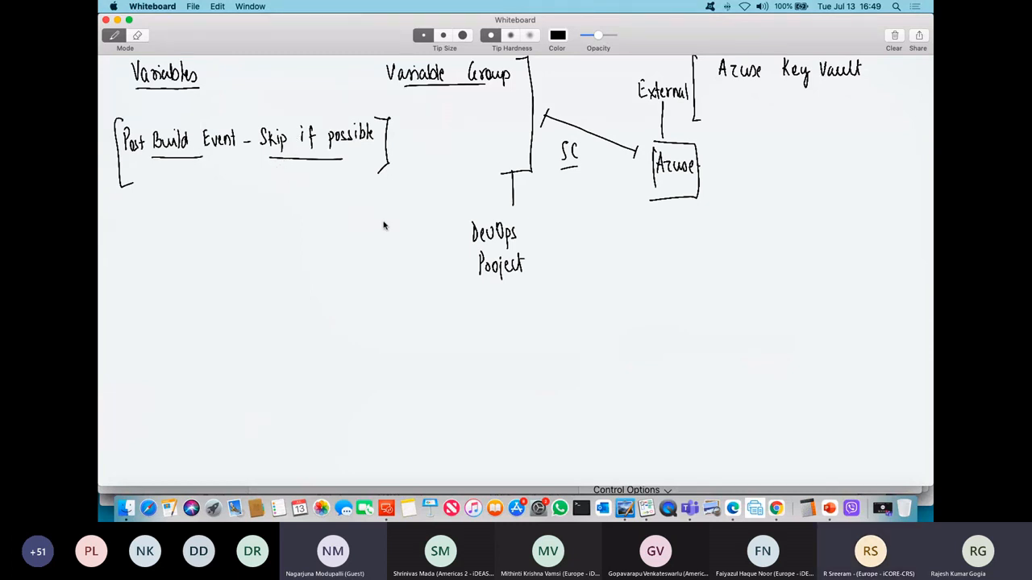
Step: Back in Microsoft Edge, compare the Build solution task's MSBuild arguments with the Publish Artifact task's publish path and the pipeline variables
left_click(731, 508)
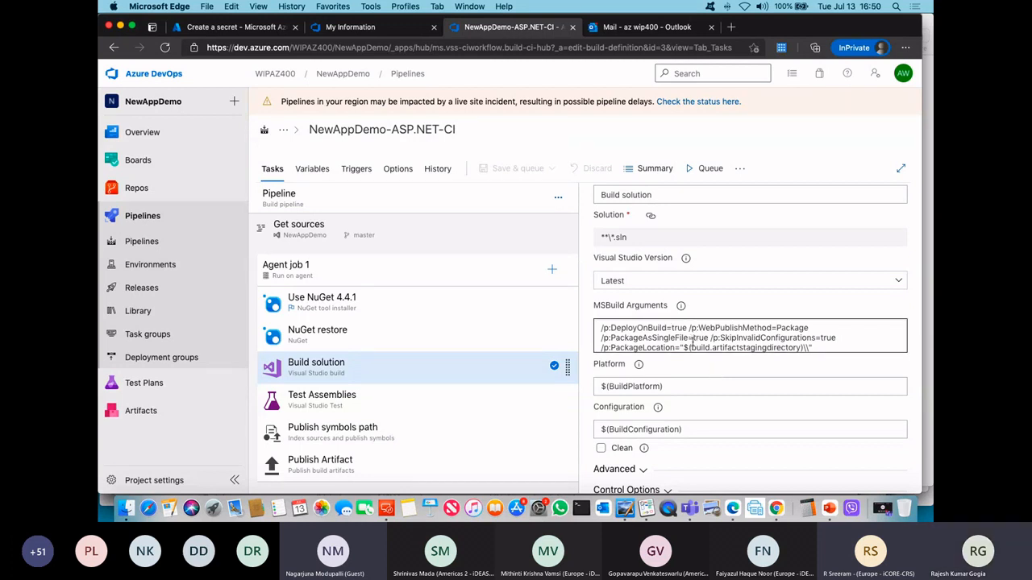
scroll(691, 341, "down", 1)
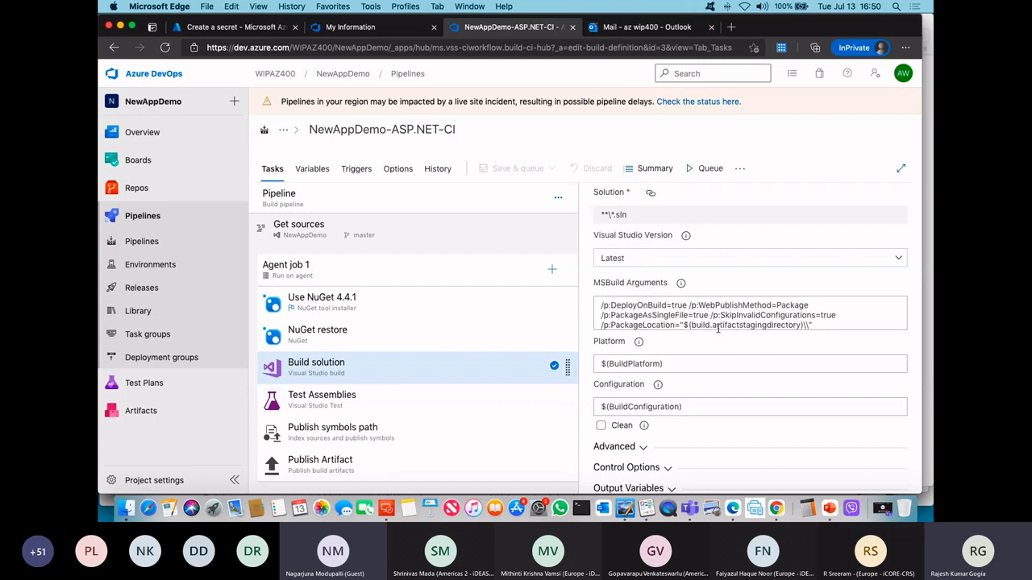
left_click(339, 464)
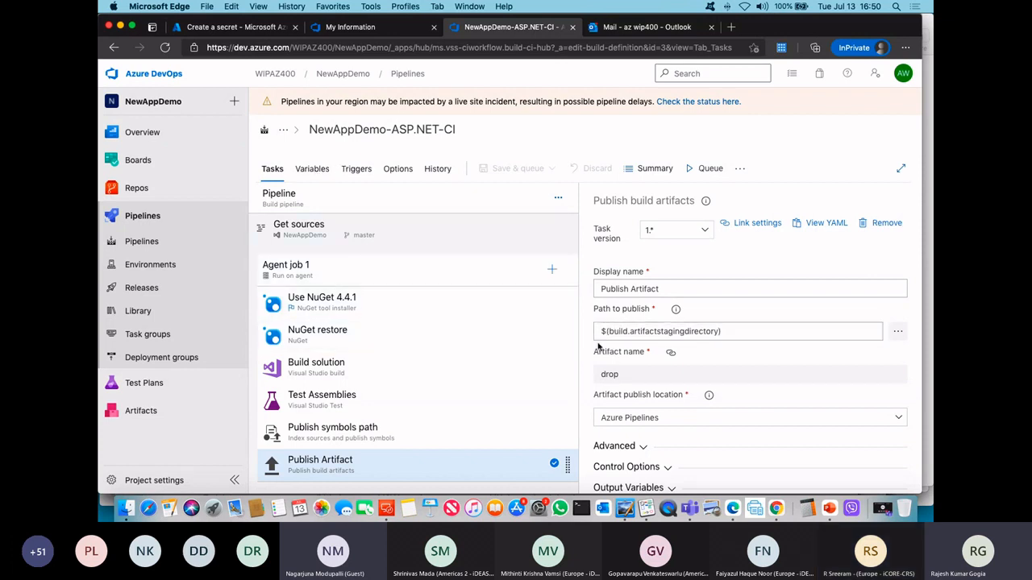
left_click(312, 169)
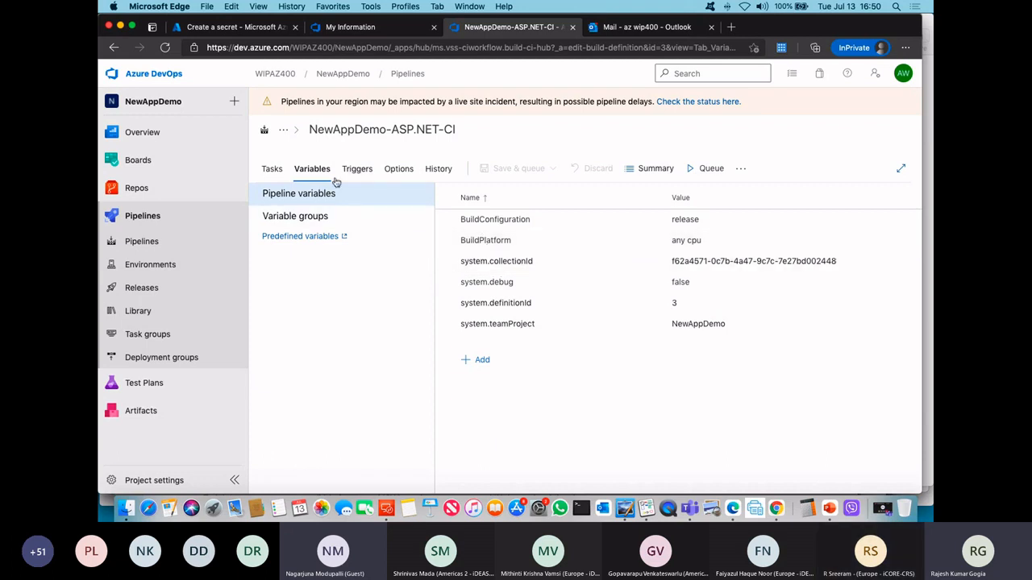
left_click(272, 169)
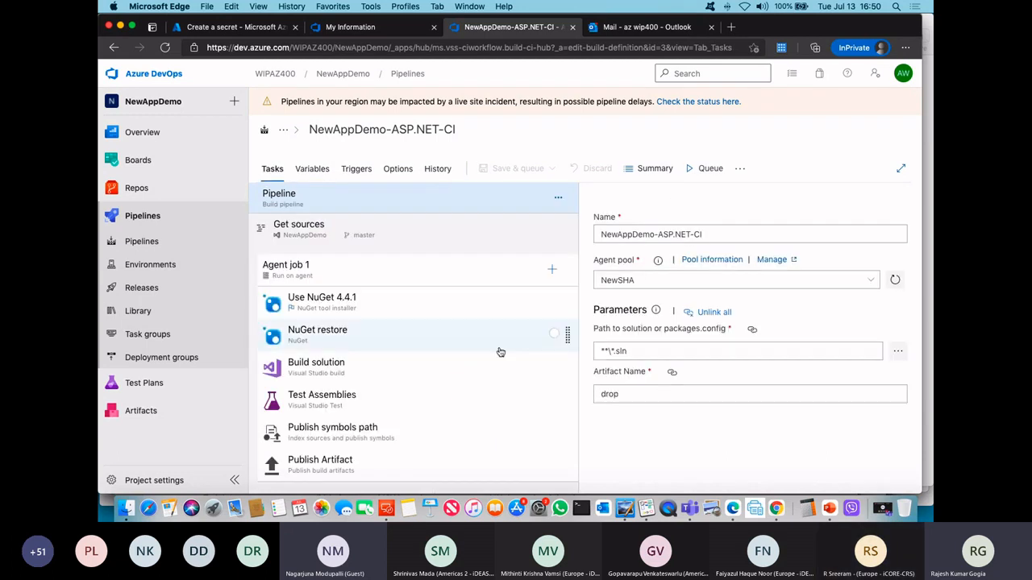
left_click(345, 367)
left_click(677, 423)
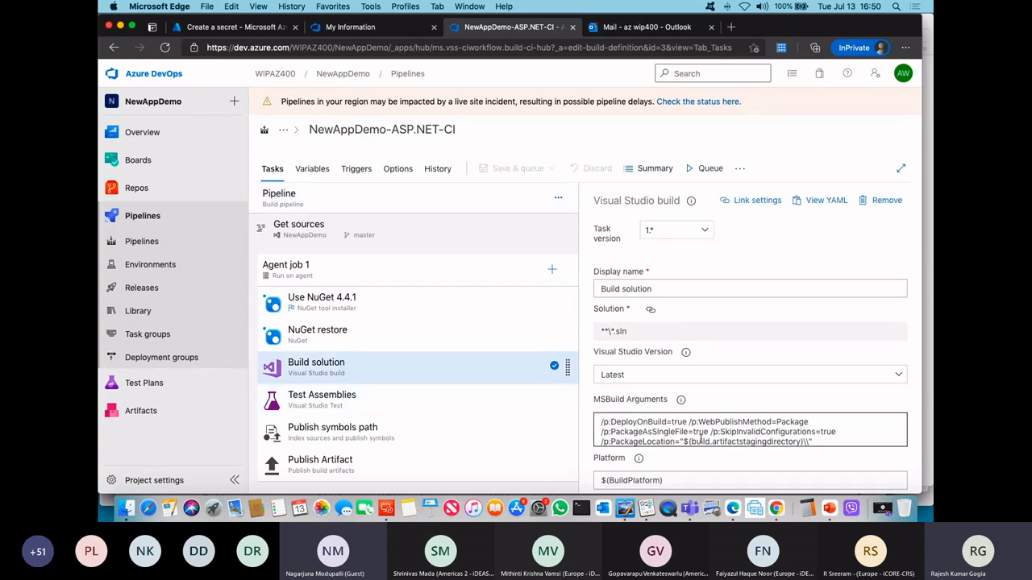
scroll(701, 438, "down", 5)
left_click(334, 461)
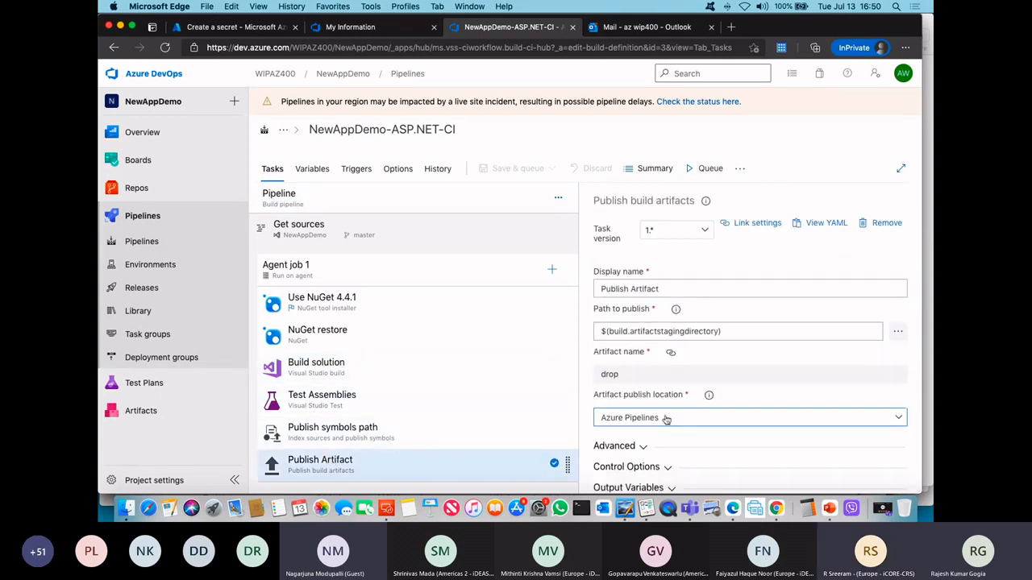
scroll(681, 410, "down", 2)
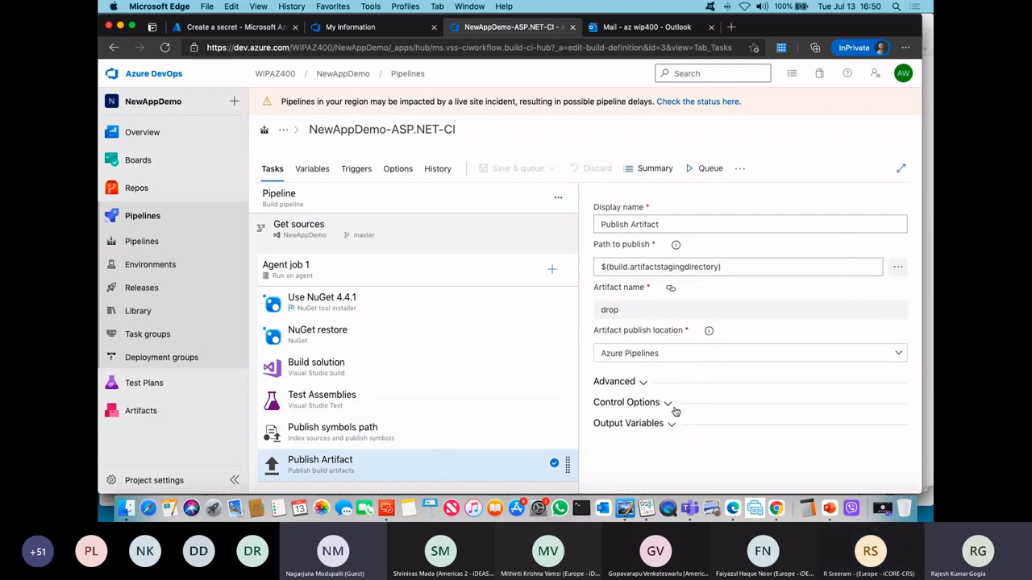
Step: Look through the NewAppDemo-ASP.NET-CI pipeline's variables, triggers, options and change history, and return to its task list
left_click(311, 168)
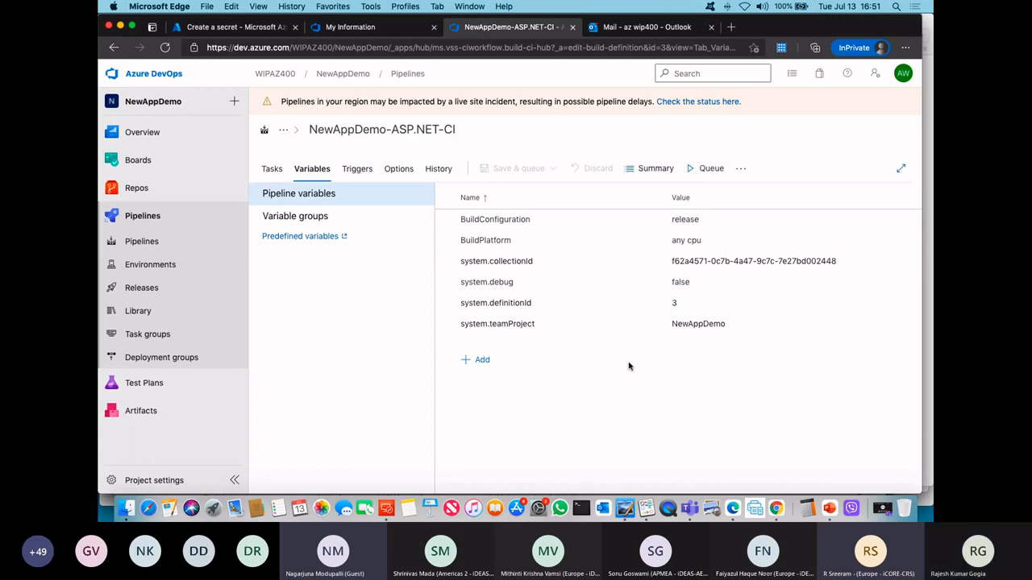
left_click(275, 170)
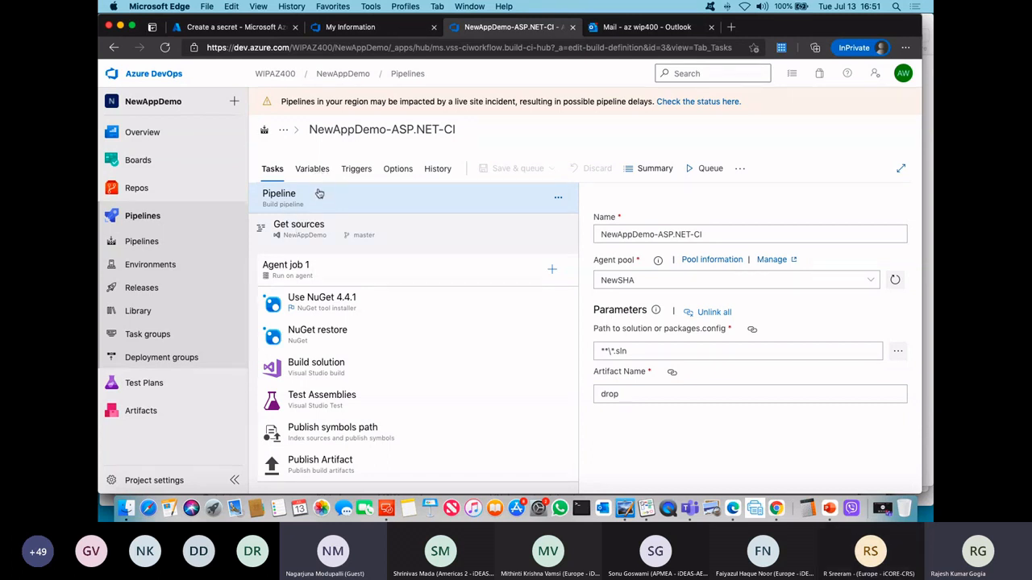
left_click(311, 171)
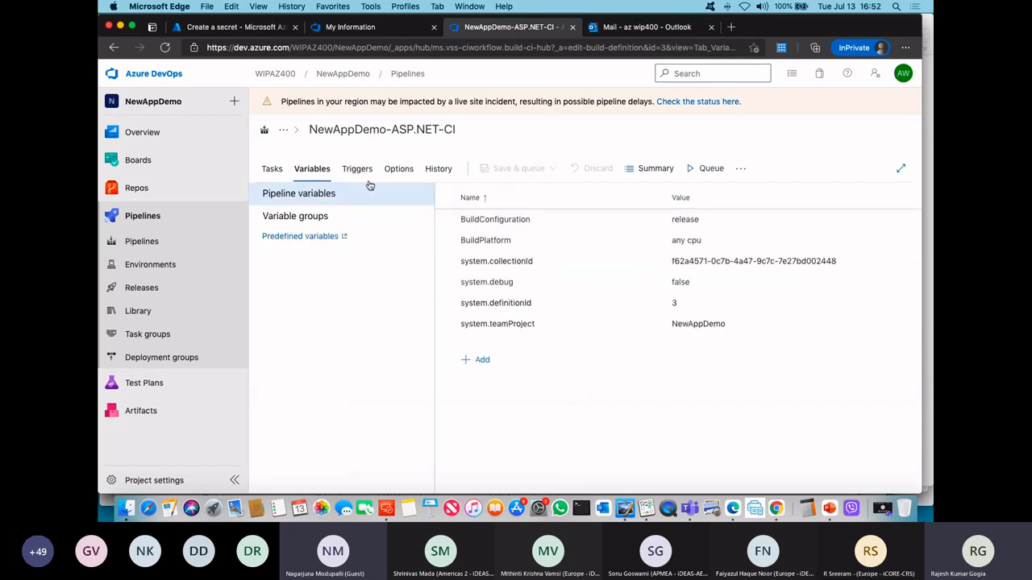
left_click(359, 171)
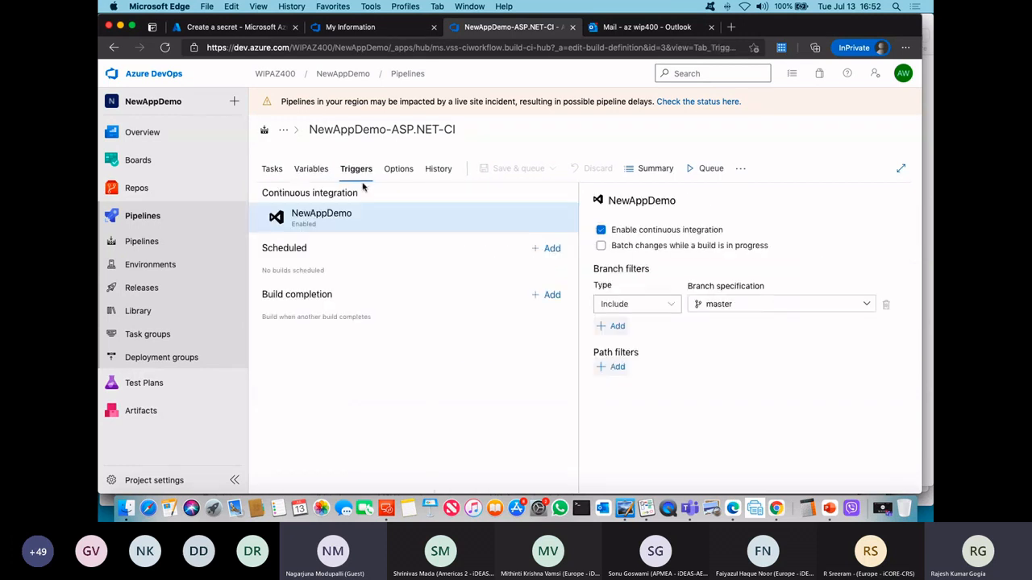
left_click(397, 169)
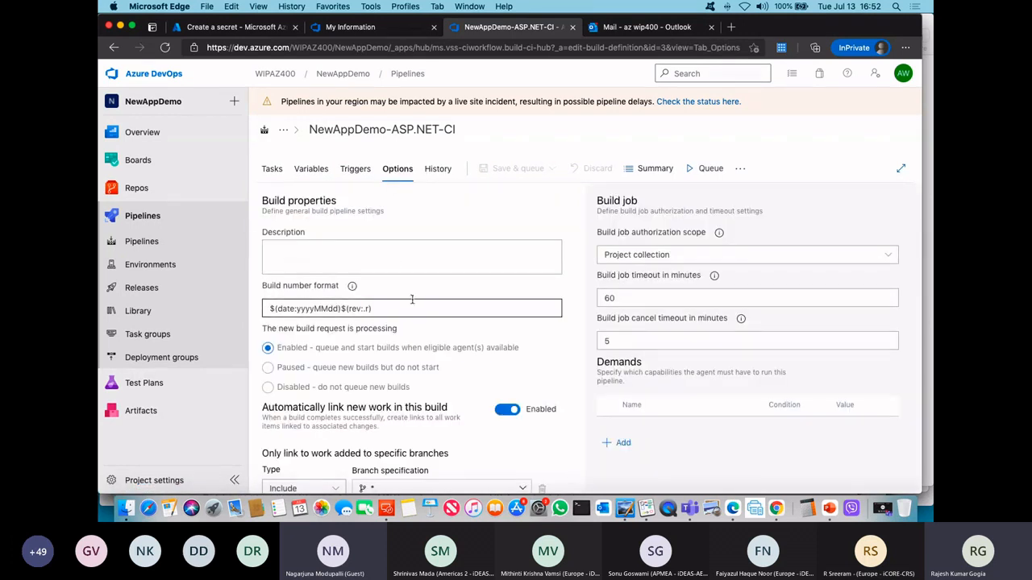
left_click(438, 170)
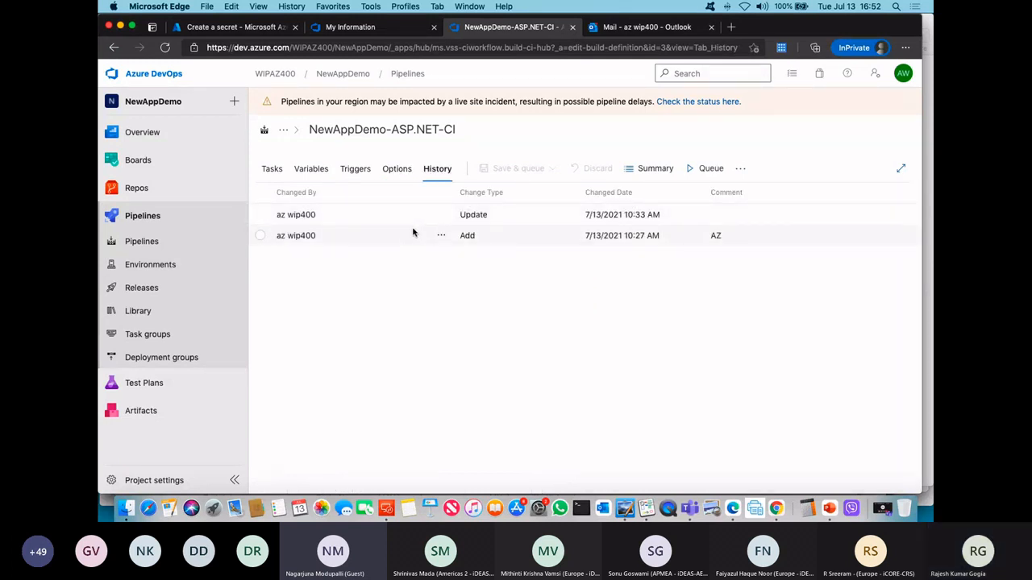
left_click(271, 172)
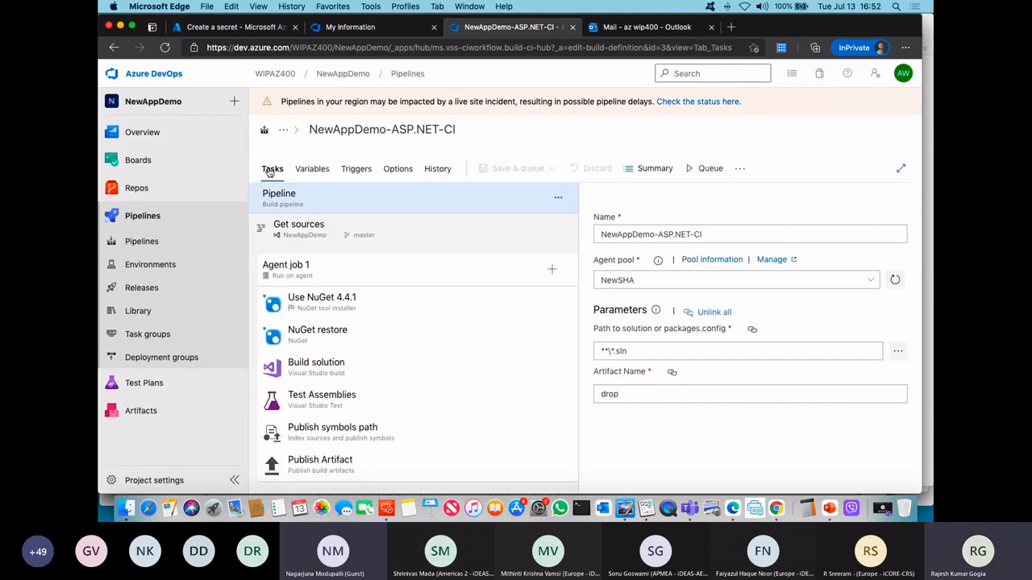
Step: Open the WIPAZ400 organization settings and examine the billing limits for pipelines and users
left_click(169, 78)
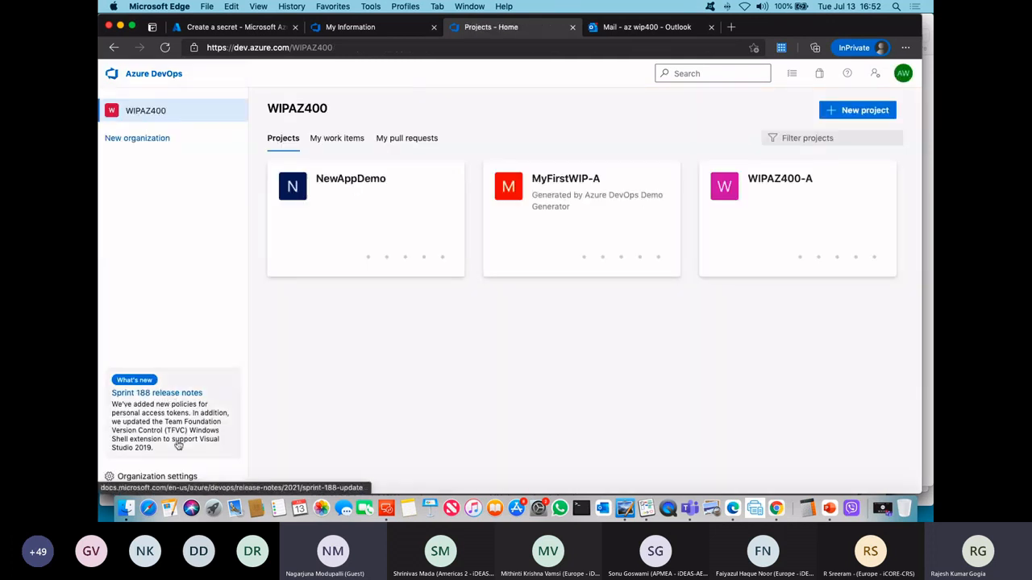
left_click(165, 477)
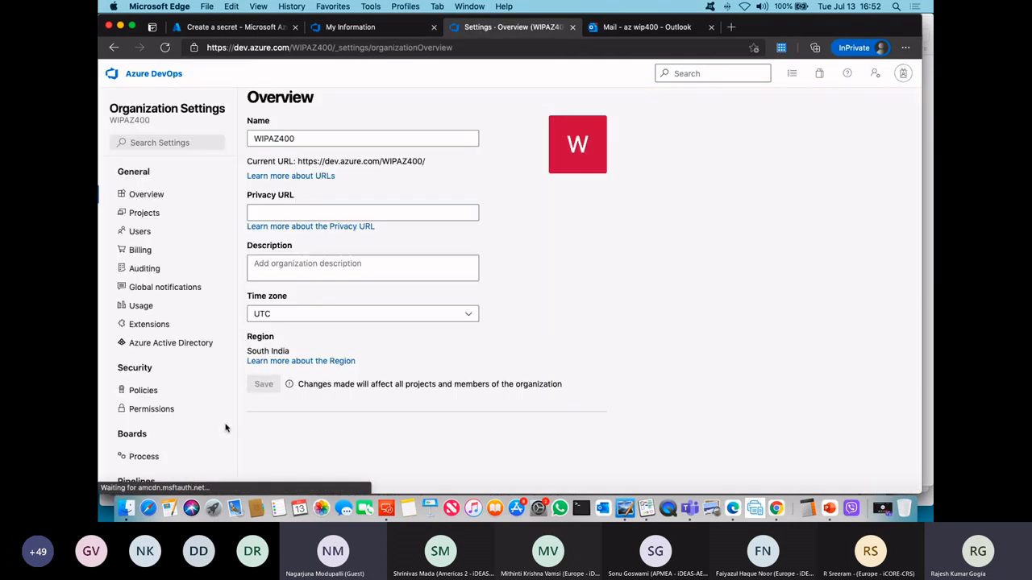
left_click(222, 257)
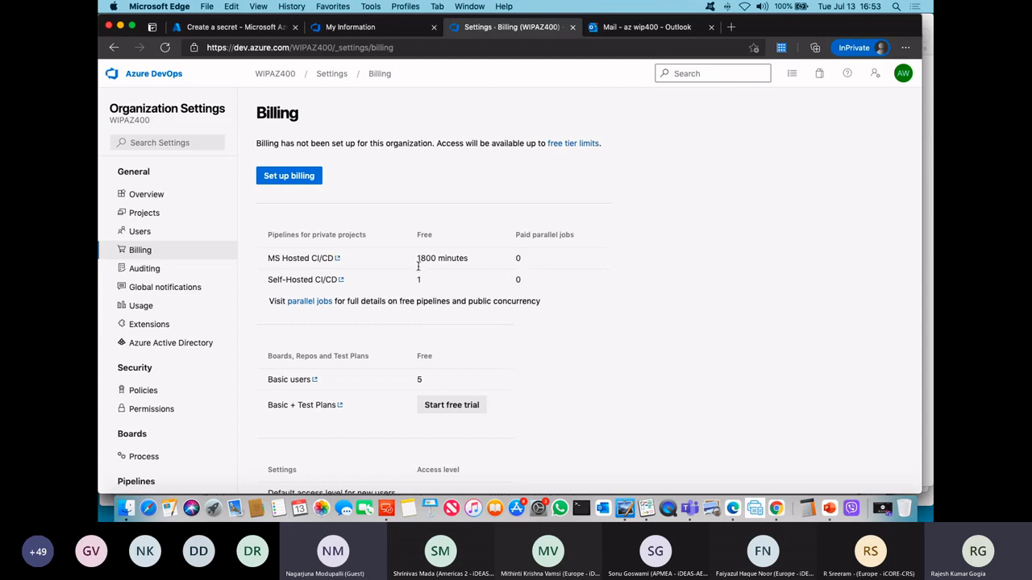
Step: In the Whiteboard app, clear all handwritten notes from the board
left_click(647, 508)
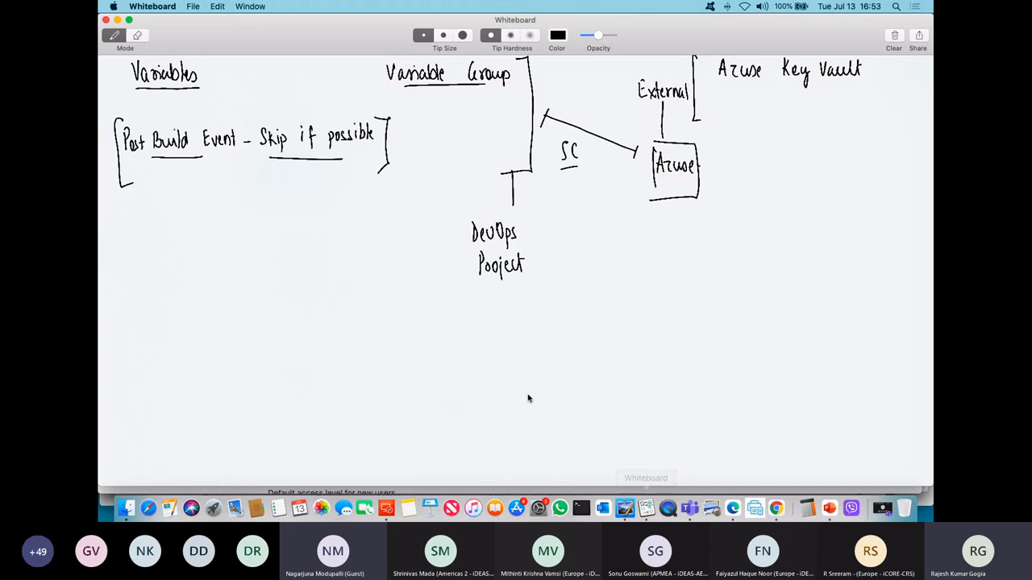
left_click(894, 37)
left_click(603, 113)
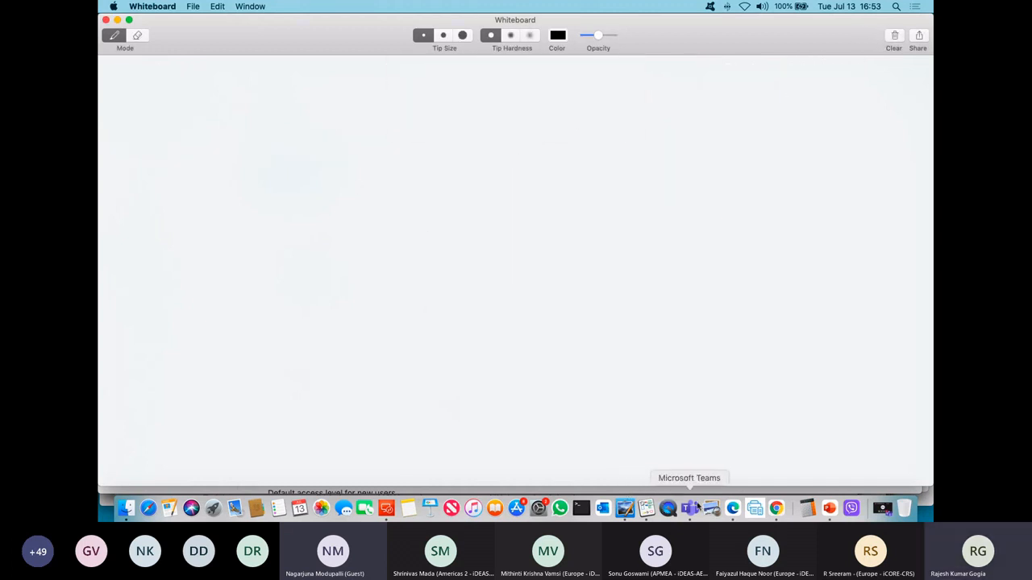
Step: Back in Microsoft Edge, create a classic-editor pipeline in NewAppDemo from its Azure Repos Git master branch with the ASP.NET template
left_click(733, 508)
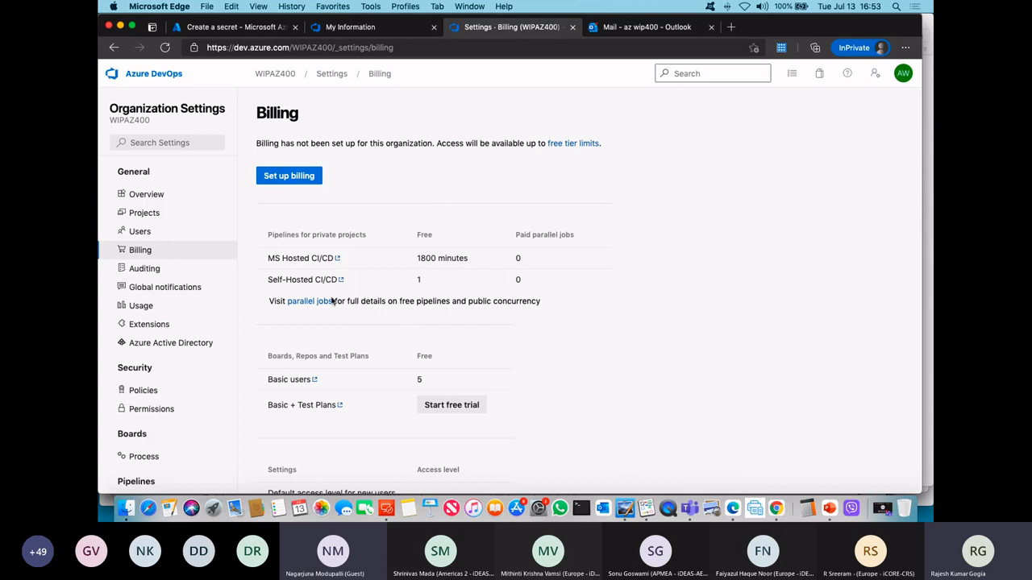
left_click(275, 73)
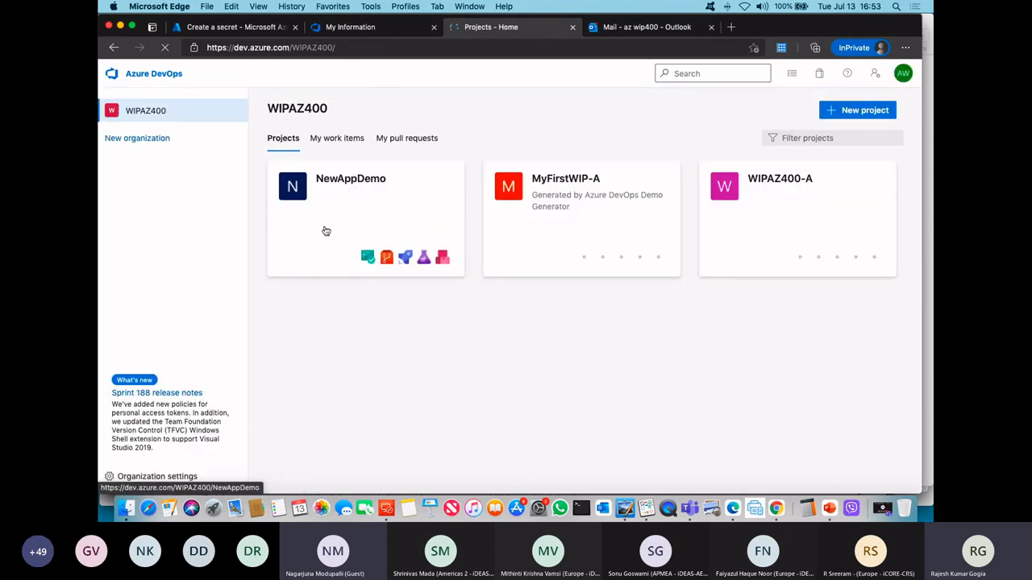
left_click(328, 250)
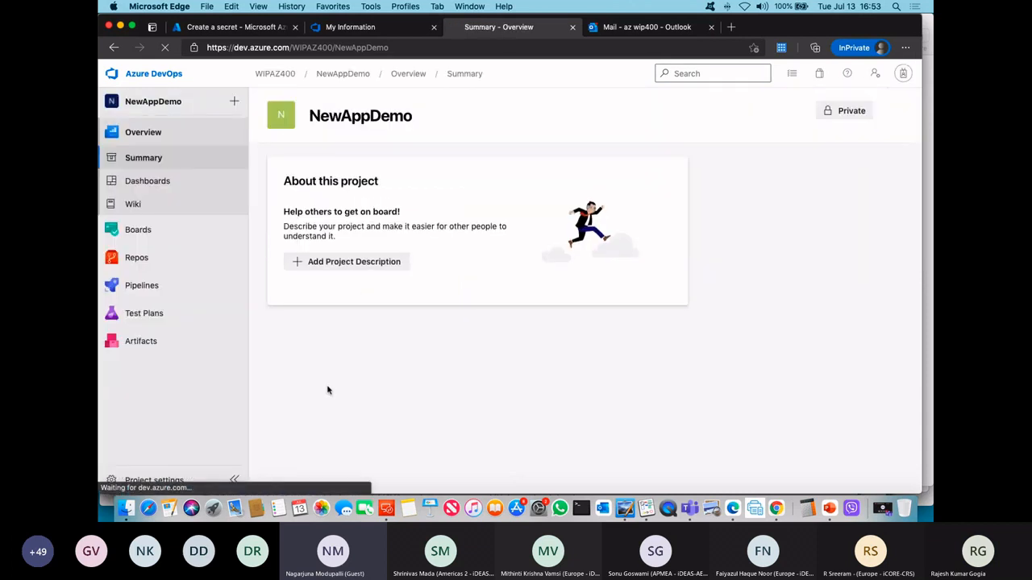
left_click(144, 286)
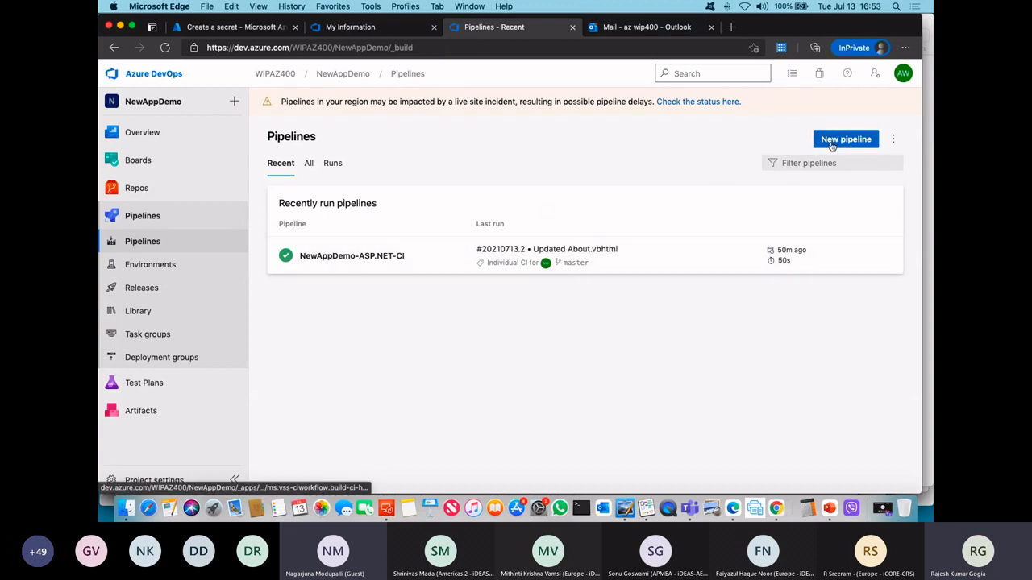
left_click(833, 143)
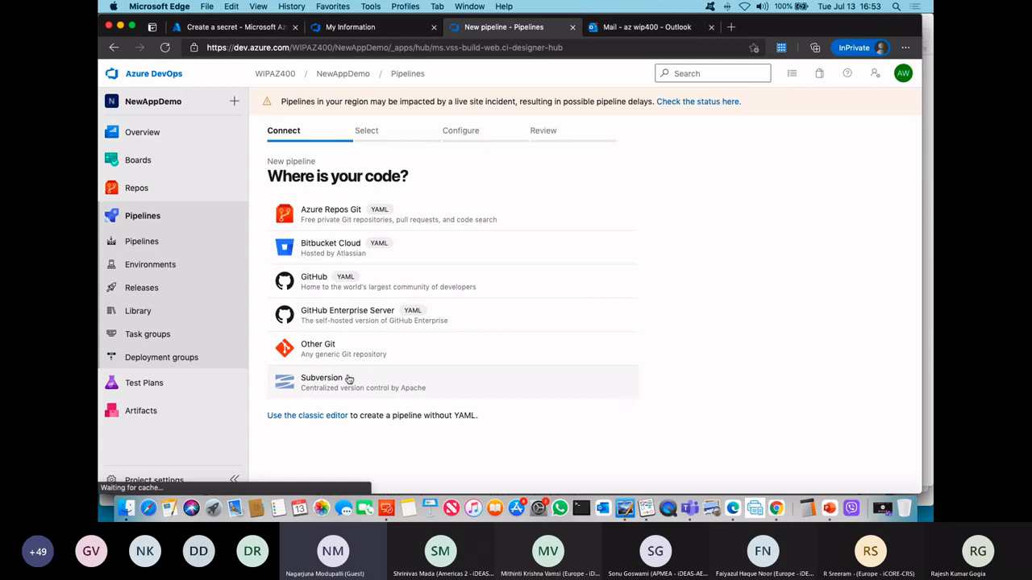
left_click(304, 418)
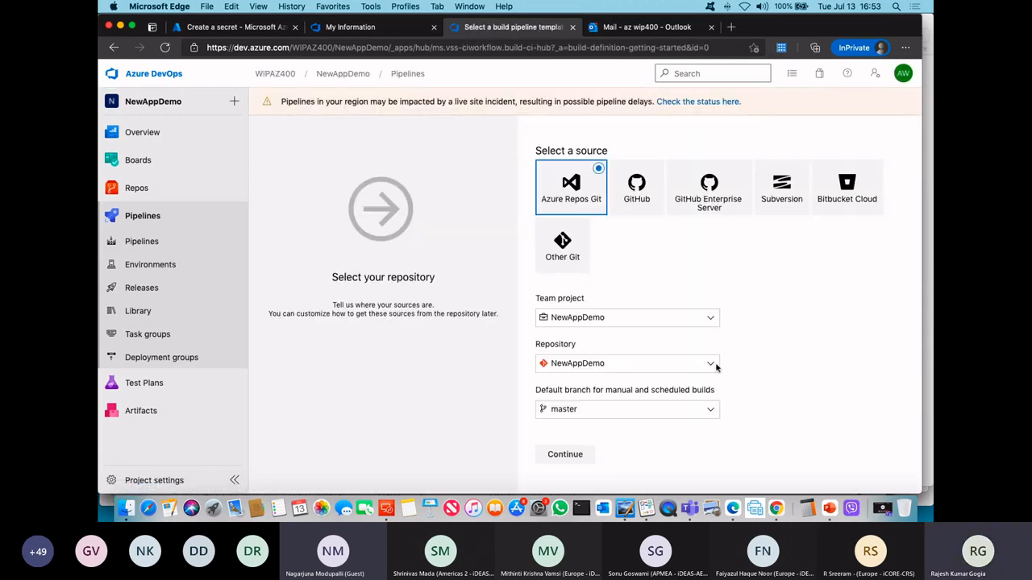
left_click(556, 454)
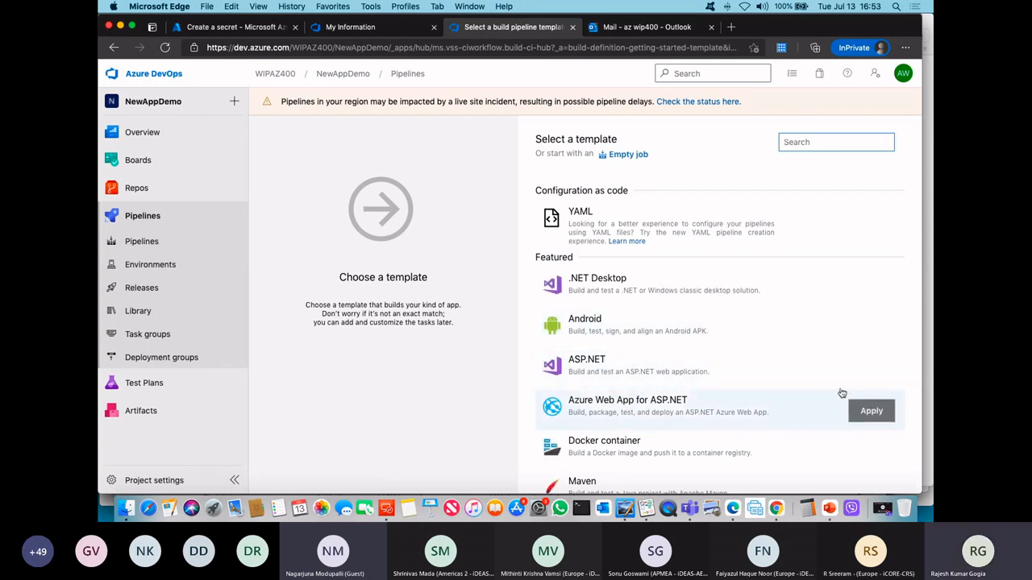
left_click(872, 372)
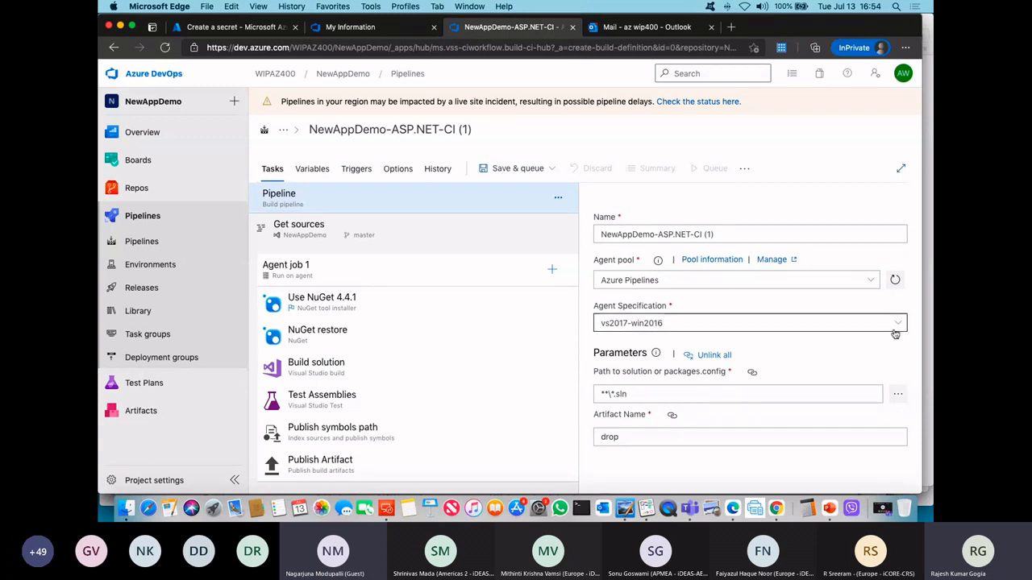
Step: Check the available agent specifications, keep vs2017-win2016, and save and queue the new pipeline
left_click(661, 324)
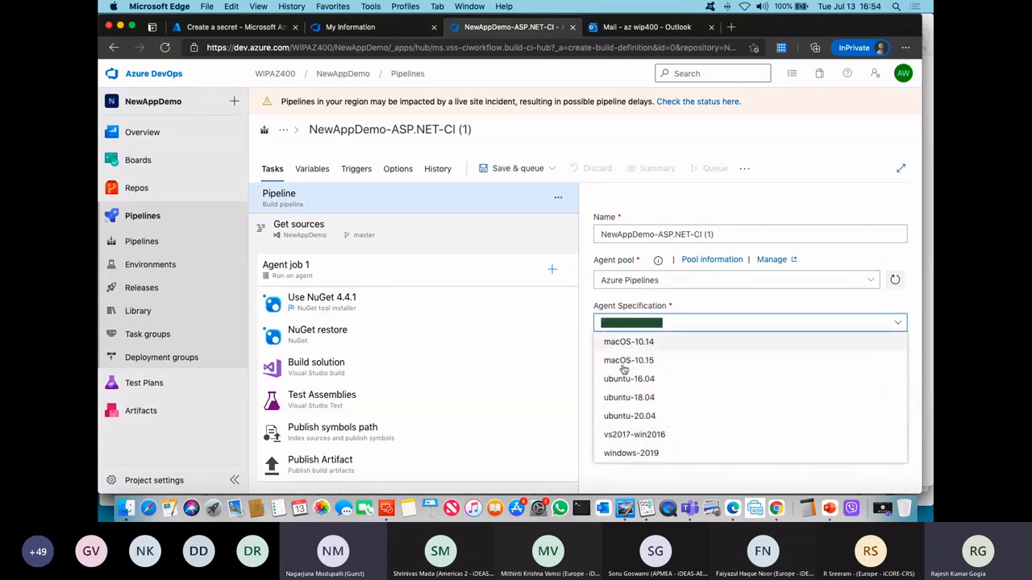
left_click(689, 300)
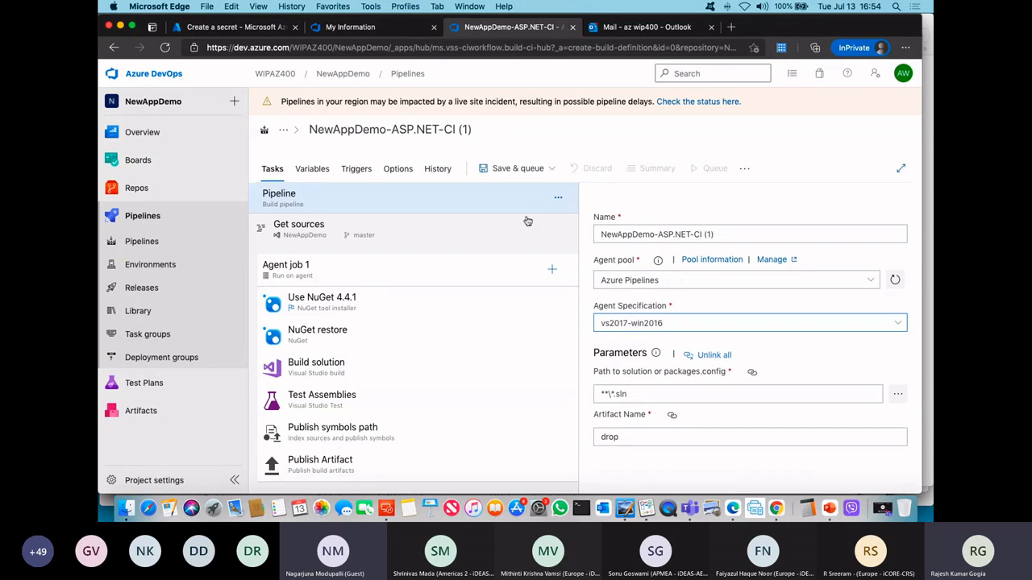
left_click(501, 168)
left_click(501, 194)
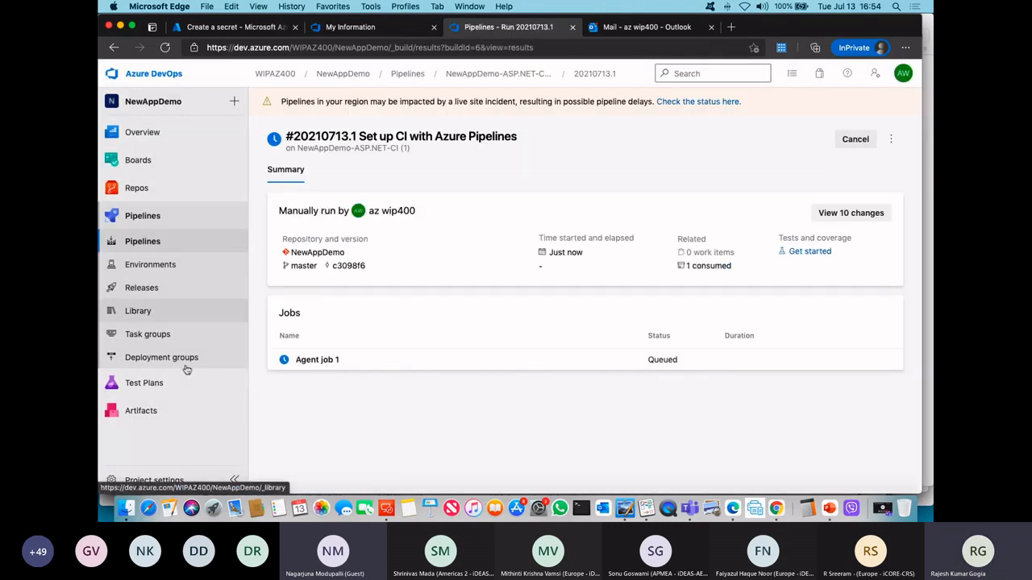
Step: Open the log of Agent job 1 in the queued run and read its full error line
left_click(370, 363)
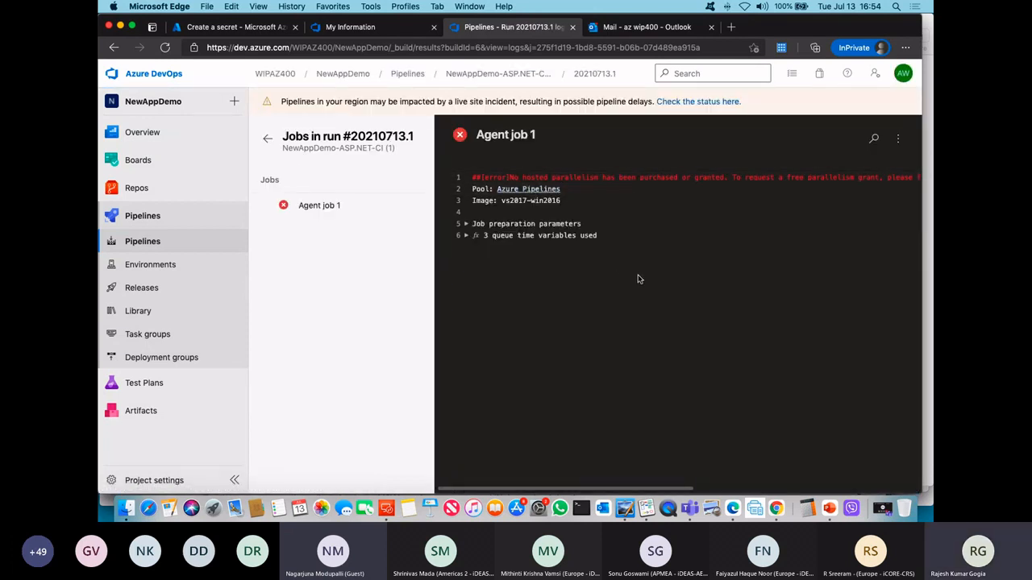
scroll(626, 269, "up", 3)
scroll(622, 272, "right", 3)
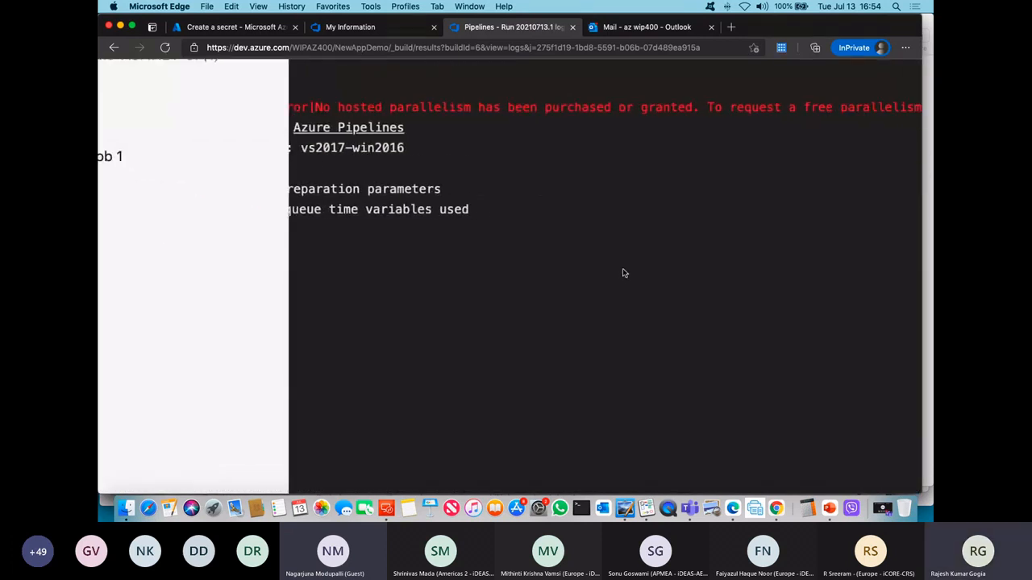
scroll(622, 273, "left", 1)
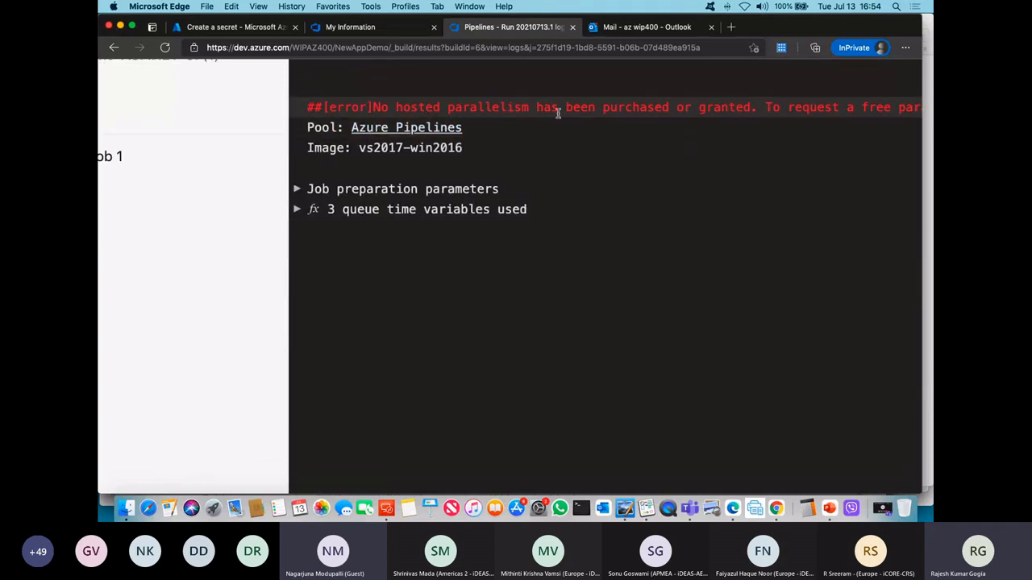
scroll(610, 115, "right", 3)
scroll(664, 128, "right", 9)
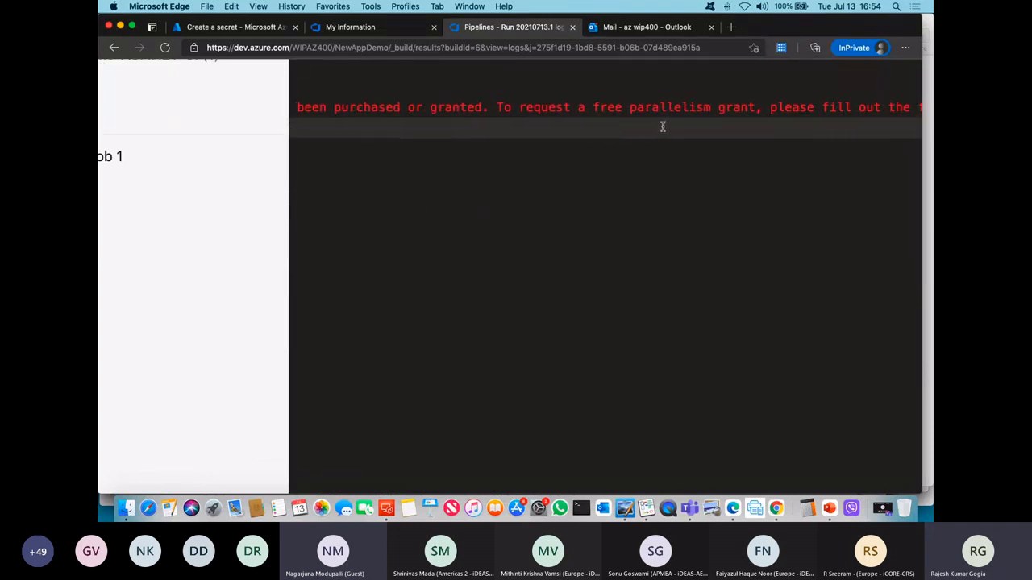
scroll(661, 125, "right", 4)
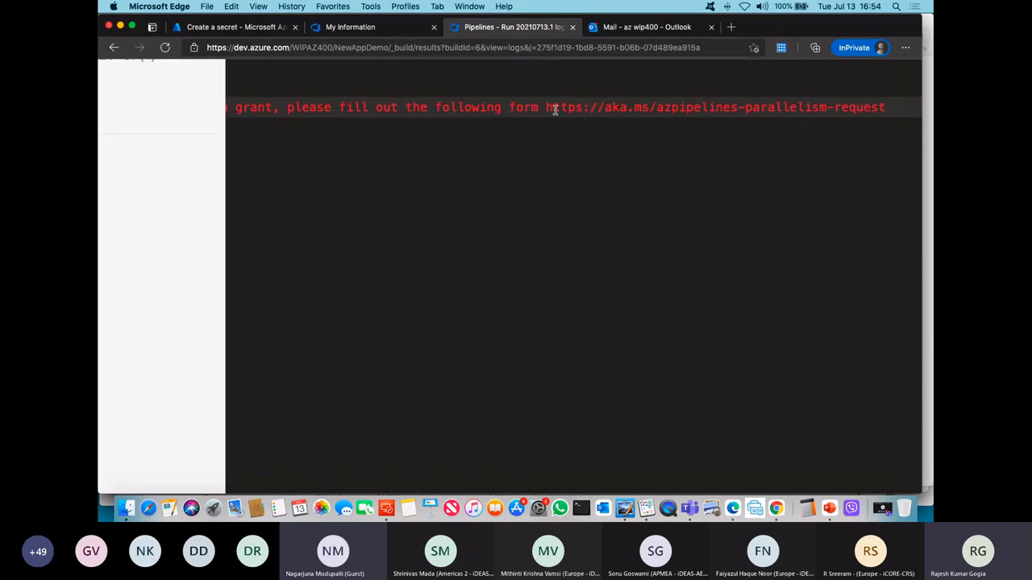
scroll(556, 105, "right", 2)
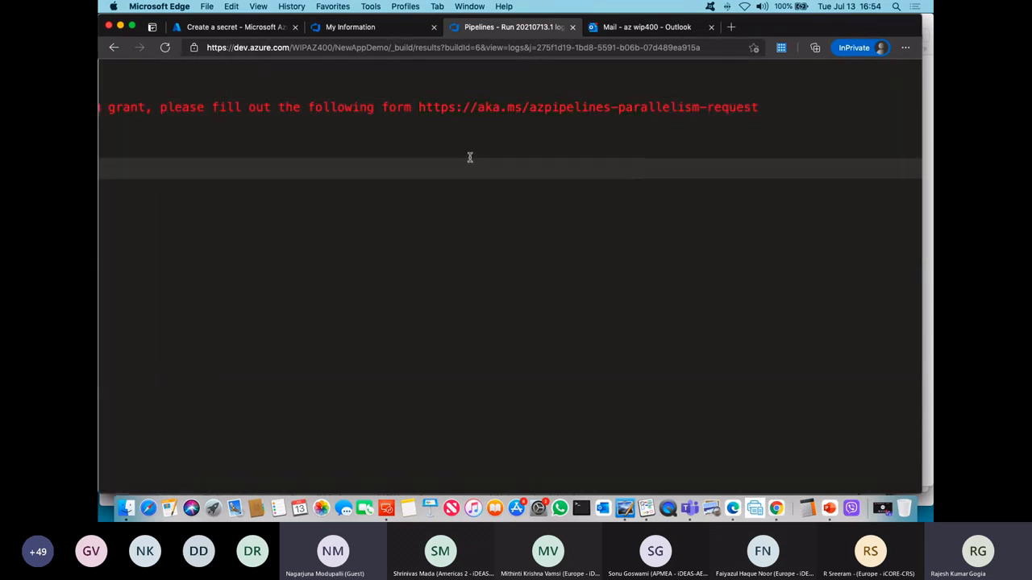
left_click_drag(417, 106, 763, 104)
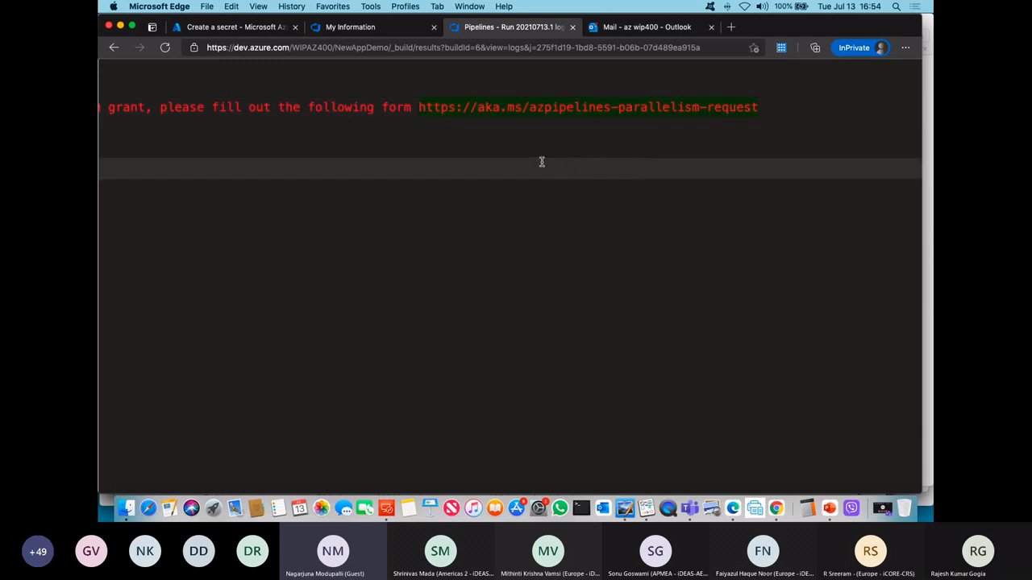
left_click(427, 105)
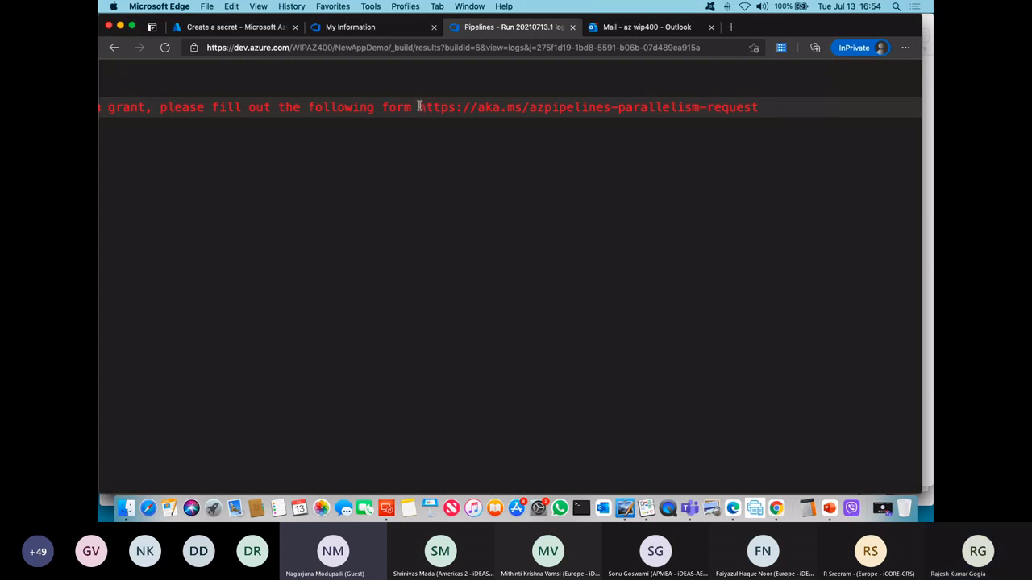
left_click_drag(423, 107, 459, 105)
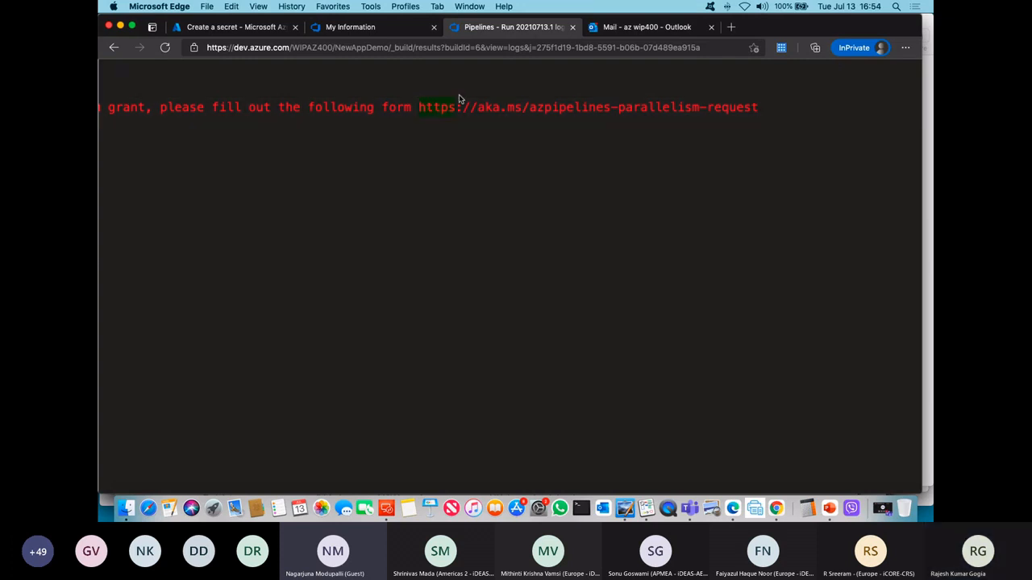
left_click(423, 106)
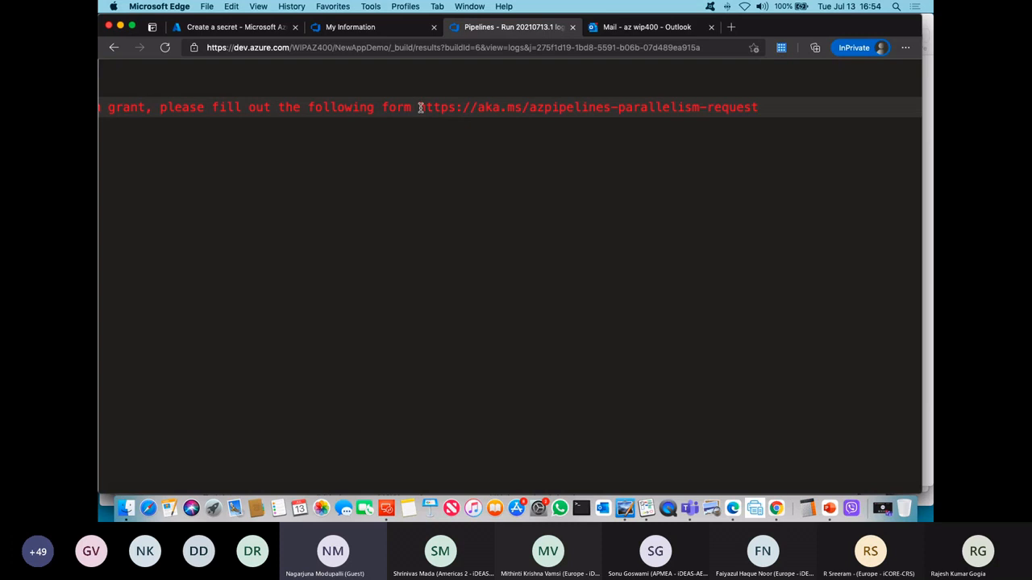
left_click_drag(420, 107, 762, 269)
key("super+c")
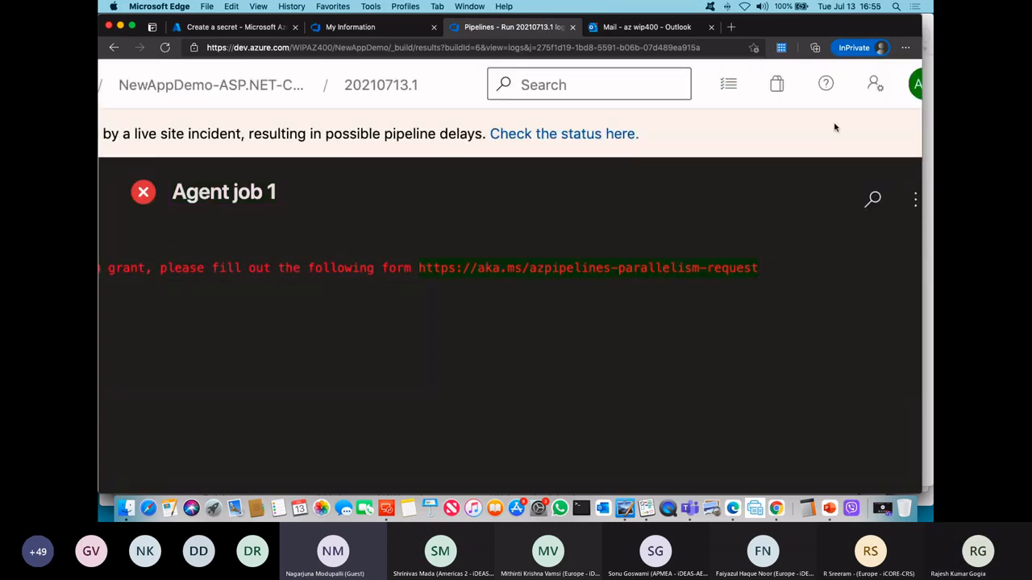
Step: Open the copied link in a new browser tab and look through the Azure DevOps Parallelism Request form's questions
left_click(731, 26)
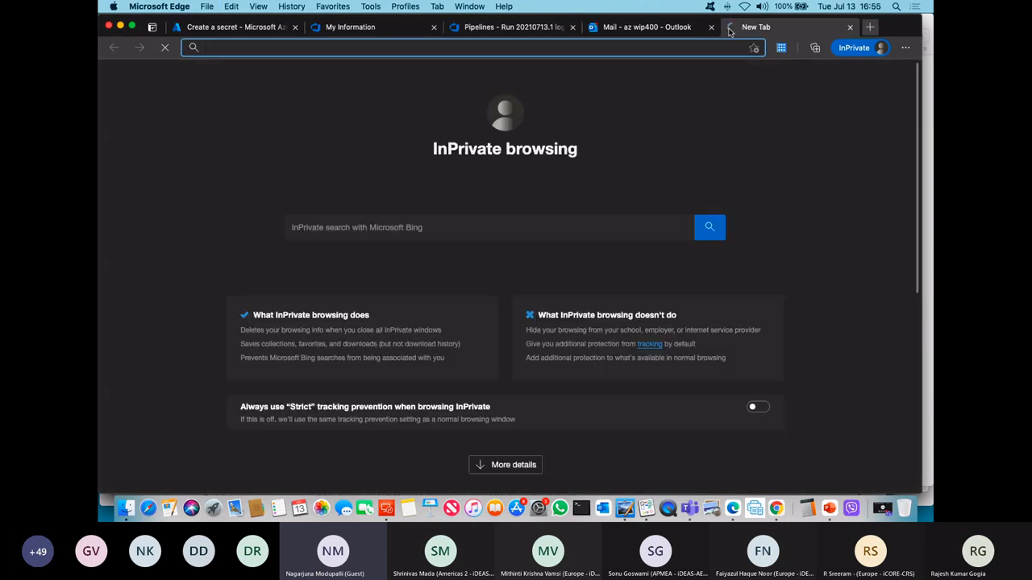
key("super+v")
key("Return")
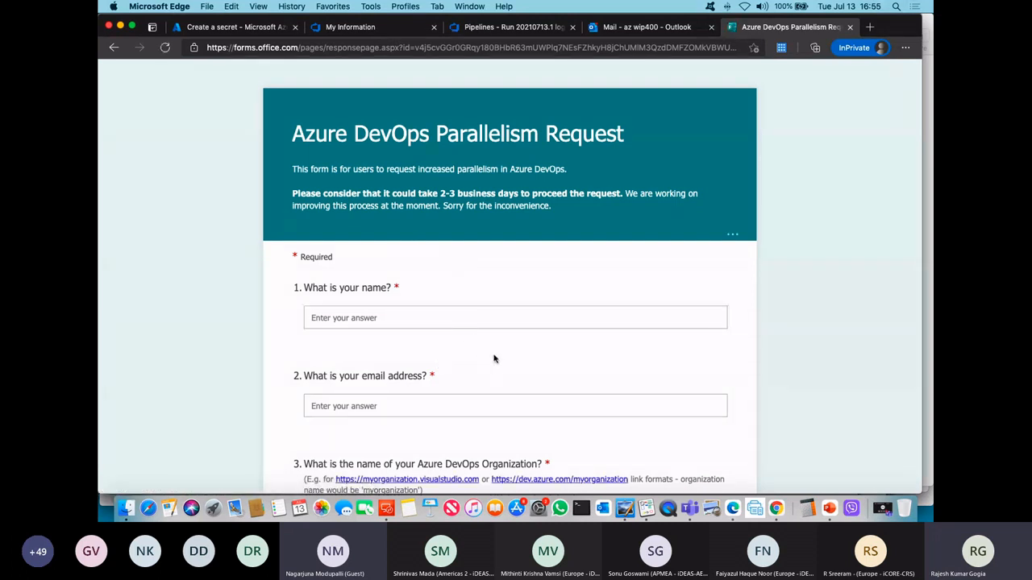
scroll(489, 355, "down", 1)
scroll(489, 355, "down", 5)
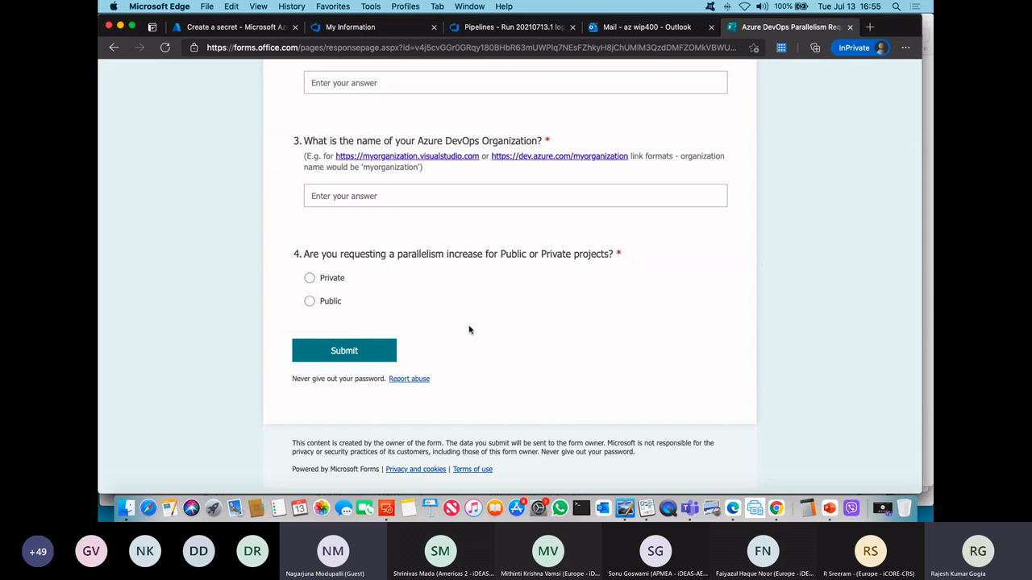
scroll(538, 234, "up", 5)
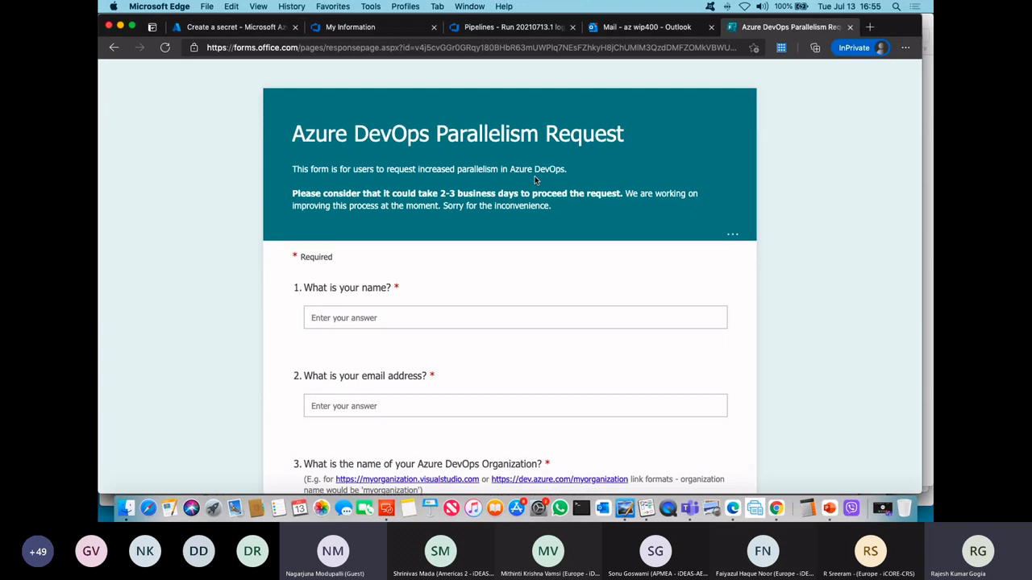
Step: Set up billing for the WIPAZ400 organization with the Azure Pass - Sponsorship subscription in its organization settings
left_click(503, 29)
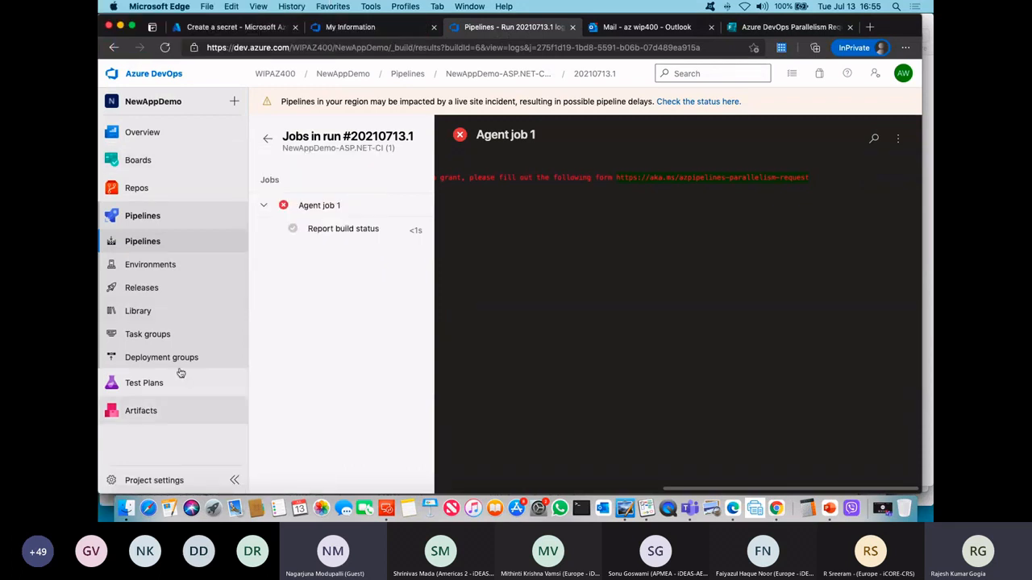
left_click(279, 78)
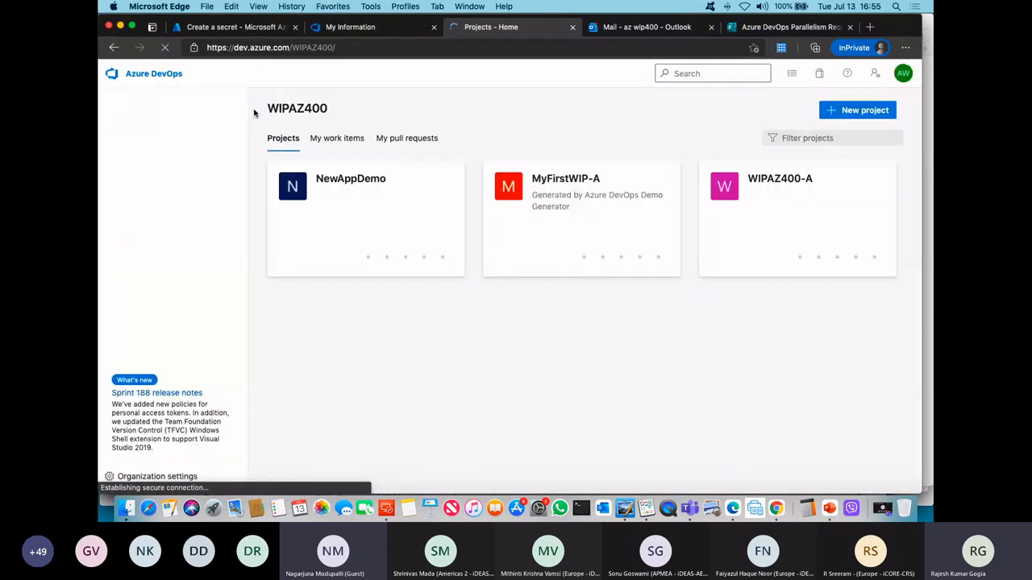
left_click(157, 477)
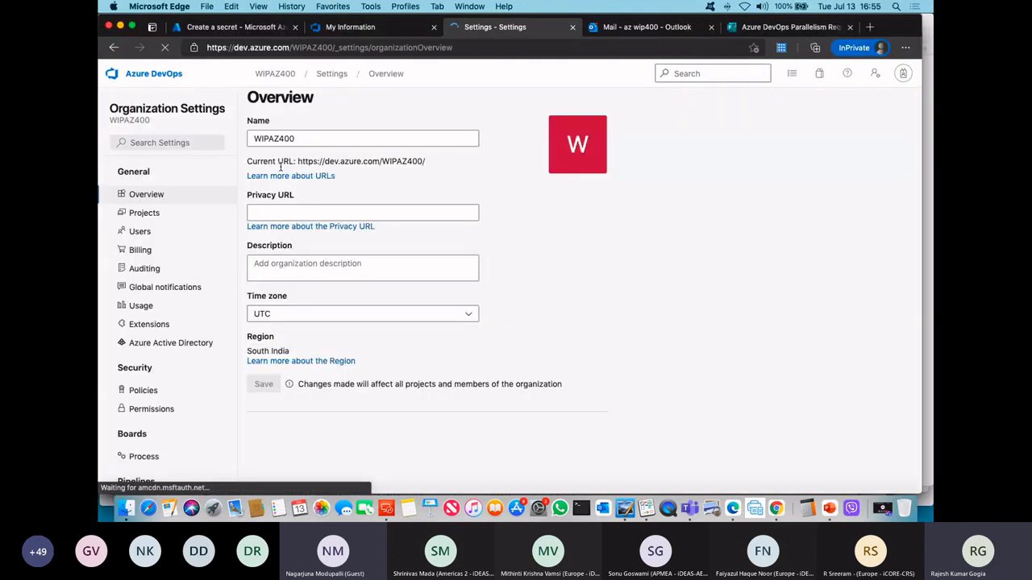
left_click(151, 252)
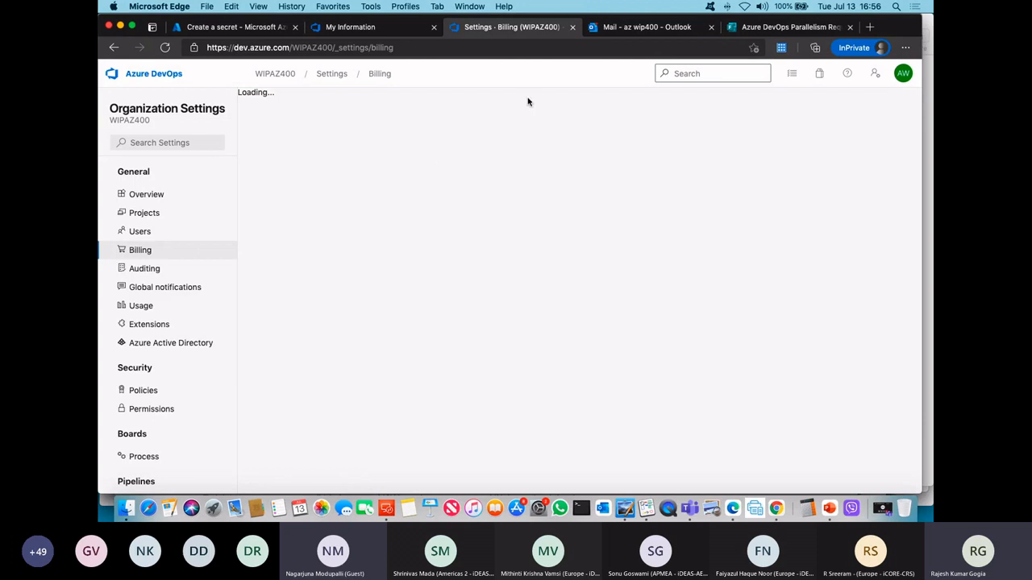
left_click(784, 27)
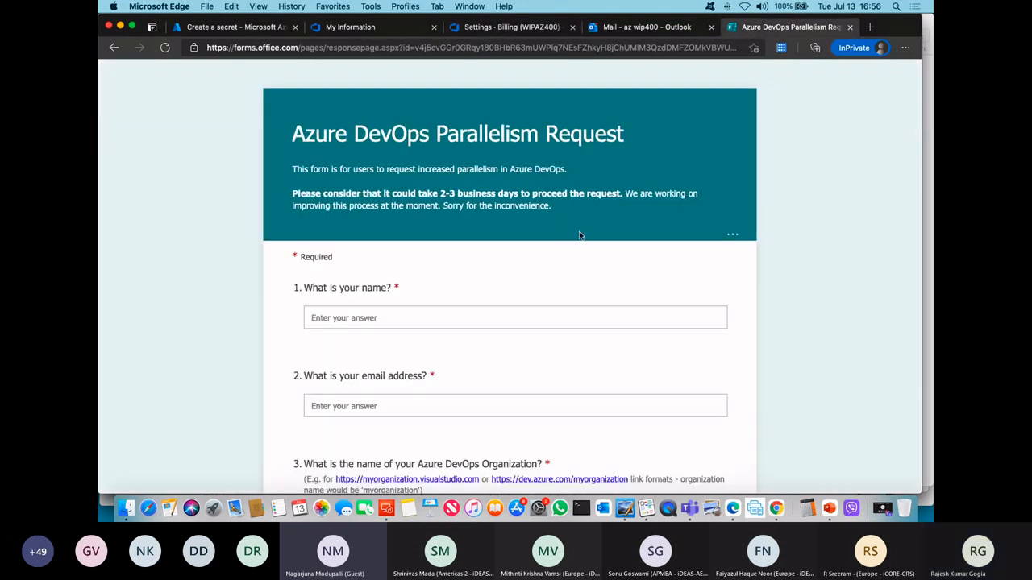
left_click(505, 29)
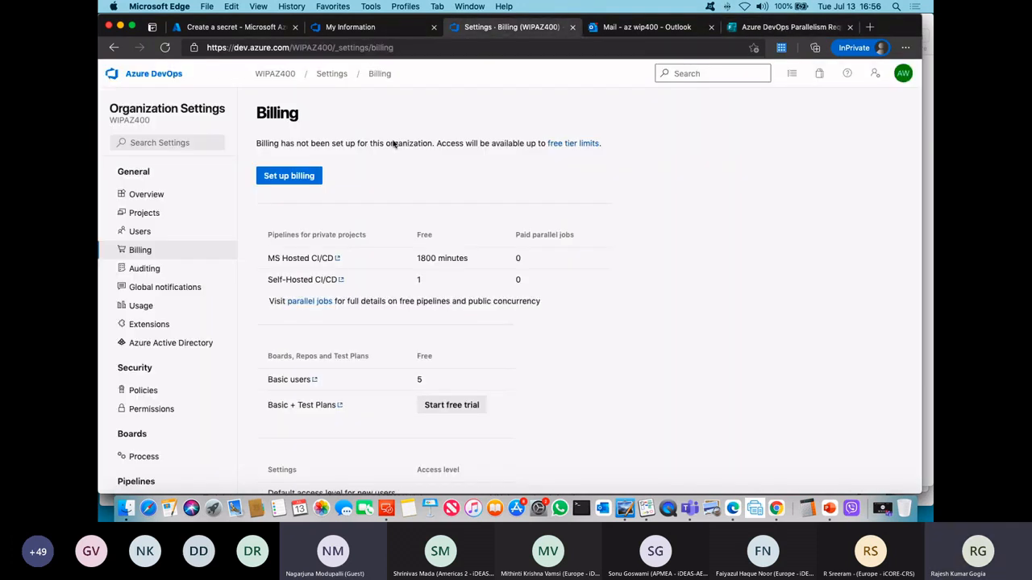
left_click(292, 177)
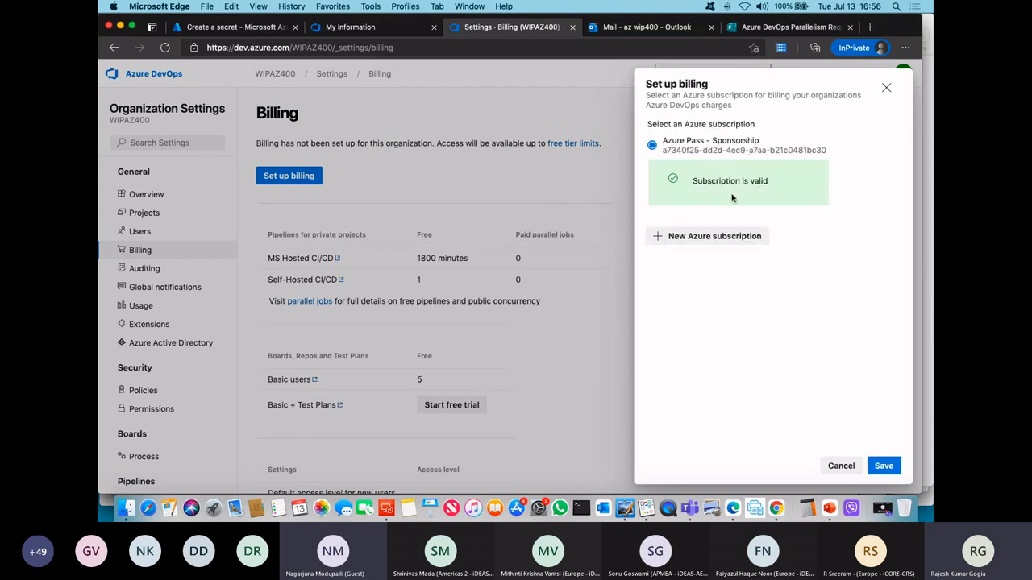
left_click(882, 466)
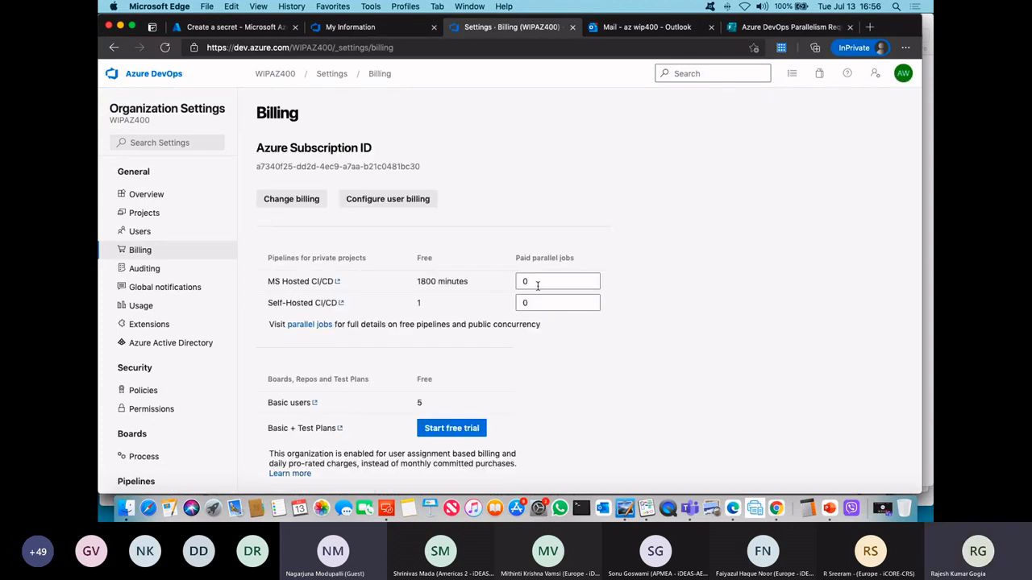
Step: Set the paid parallel jobs for MS Hosted CI/CD to 1 and save the billing changes
left_click_drag(538, 279, 517, 281)
type("1")
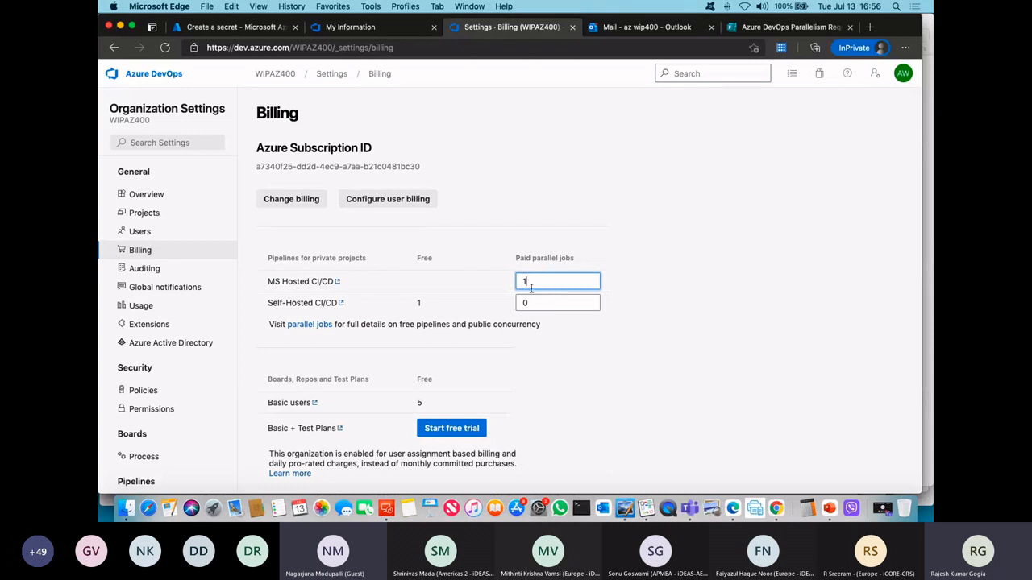
scroll(597, 371, "down", 5)
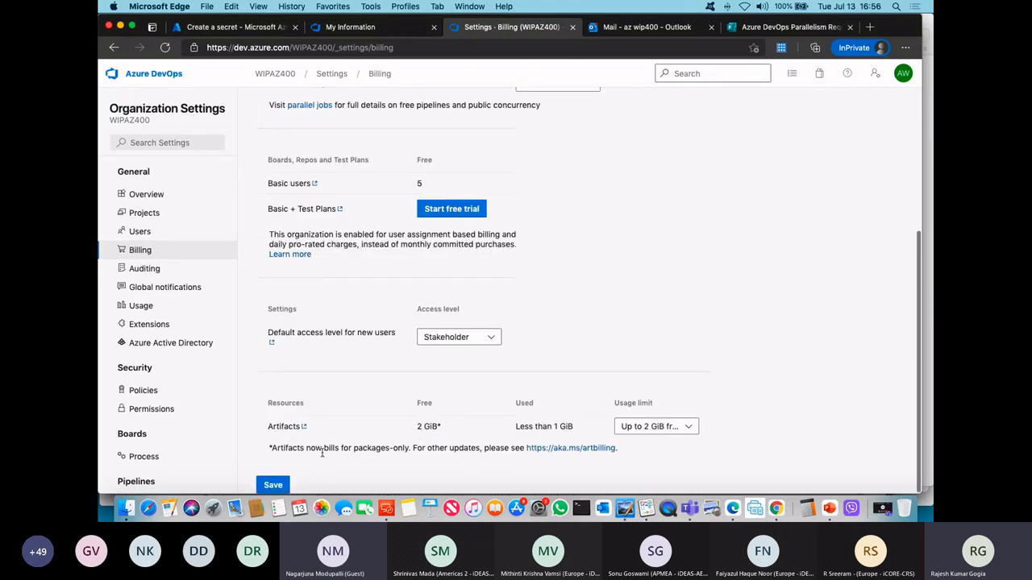
left_click(272, 485)
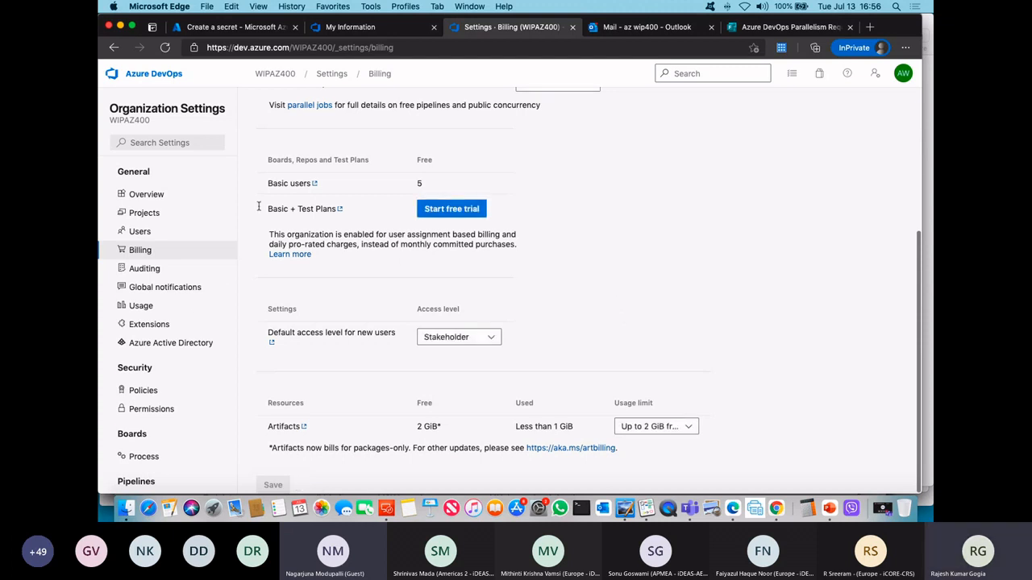
Step: Run the NewAppDemo-ASP.NET-CI (1) pipeline on master with vs2017-win2016, and open the log of Agent job 1
left_click(275, 75)
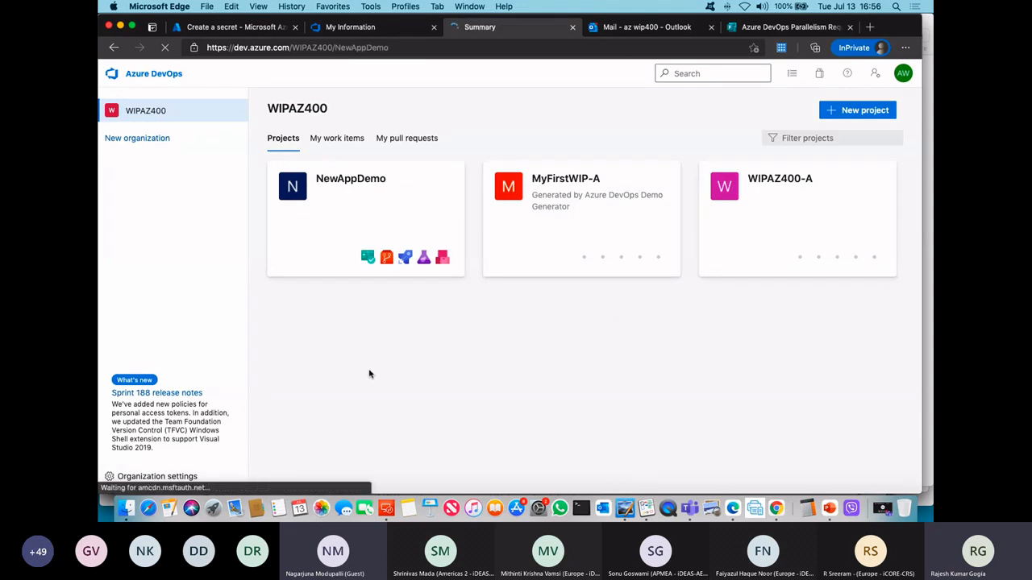
left_click(165, 286)
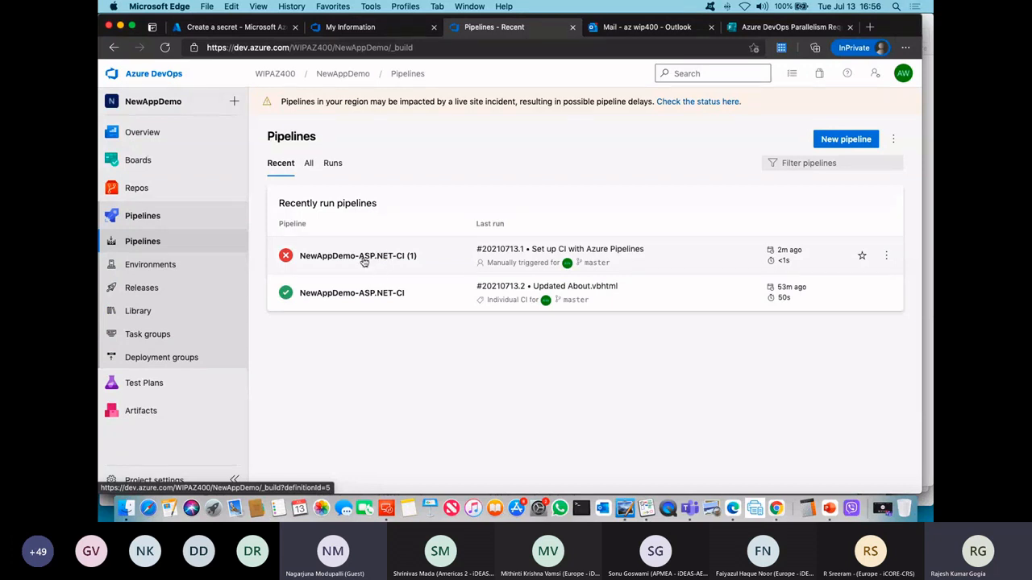
left_click(886, 256)
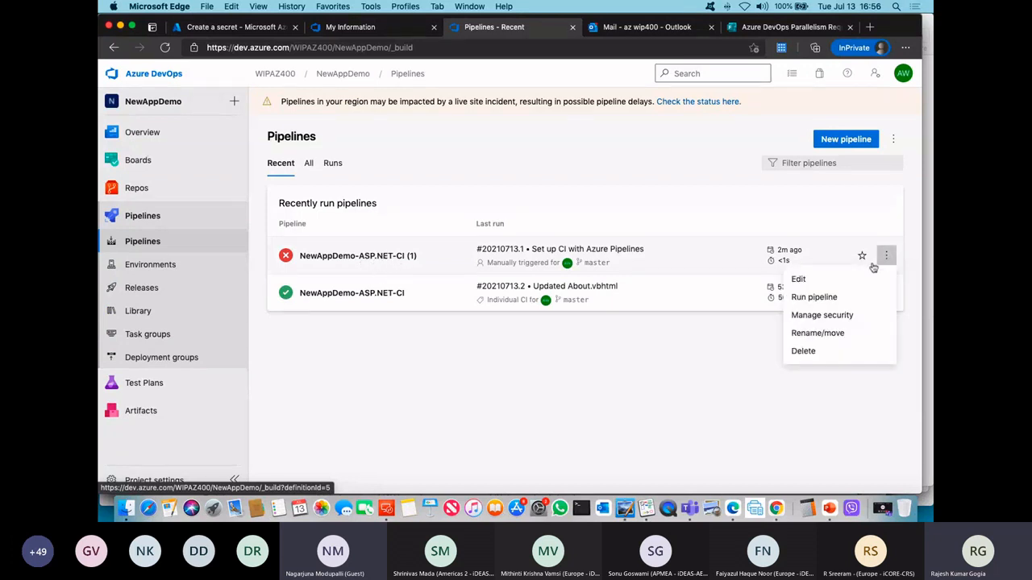
left_click(813, 298)
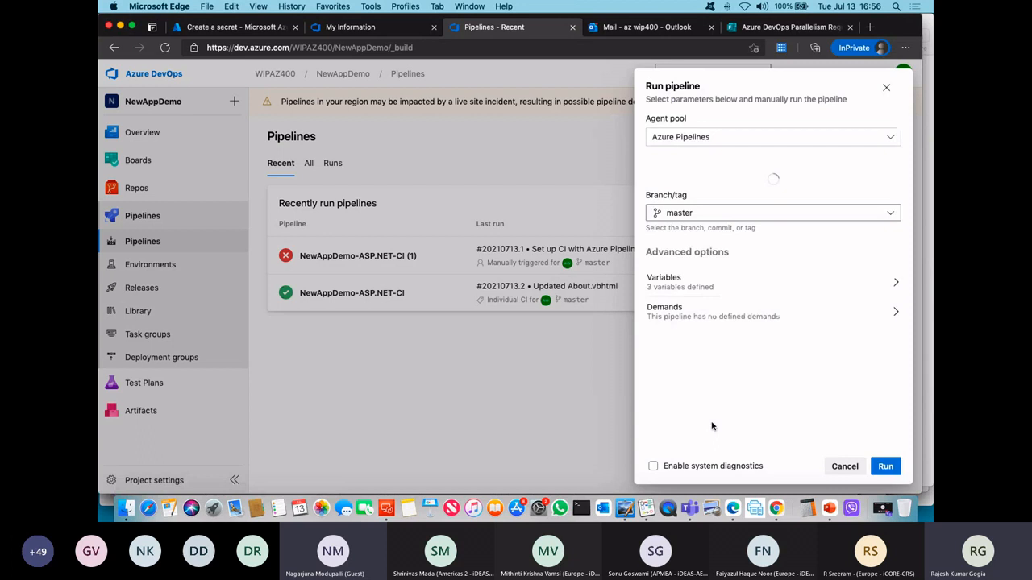
left_click(882, 464)
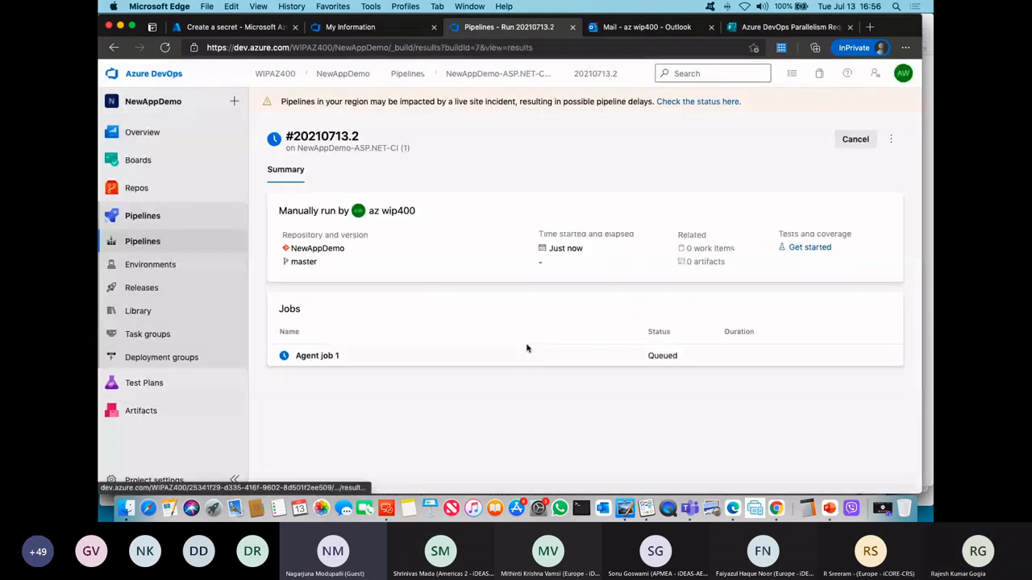
left_click(375, 370)
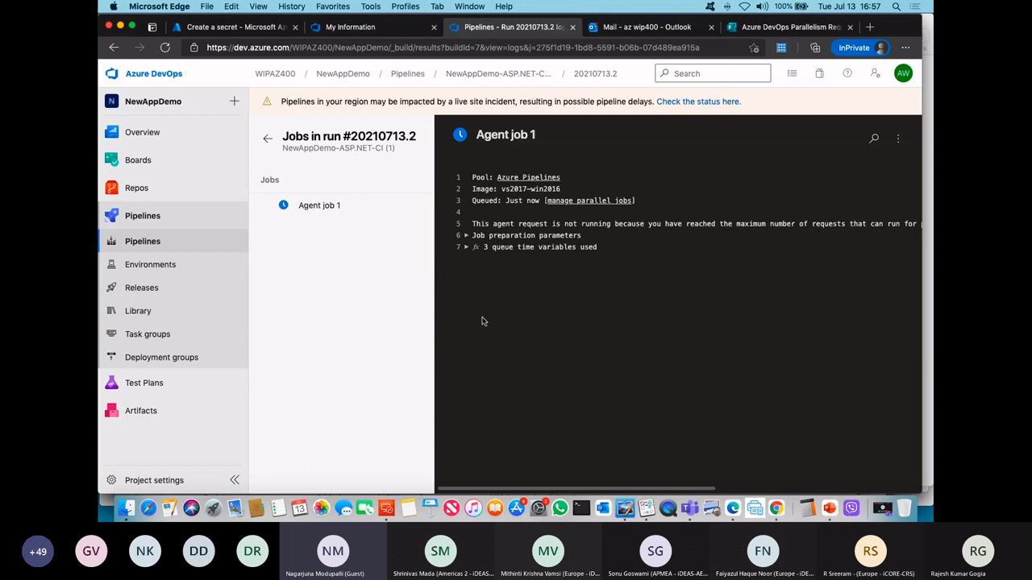
Step: Look through the Azure DevOps Parallelism Request form, and open the WIPAZ400 organization settings overview
left_click(766, 30)
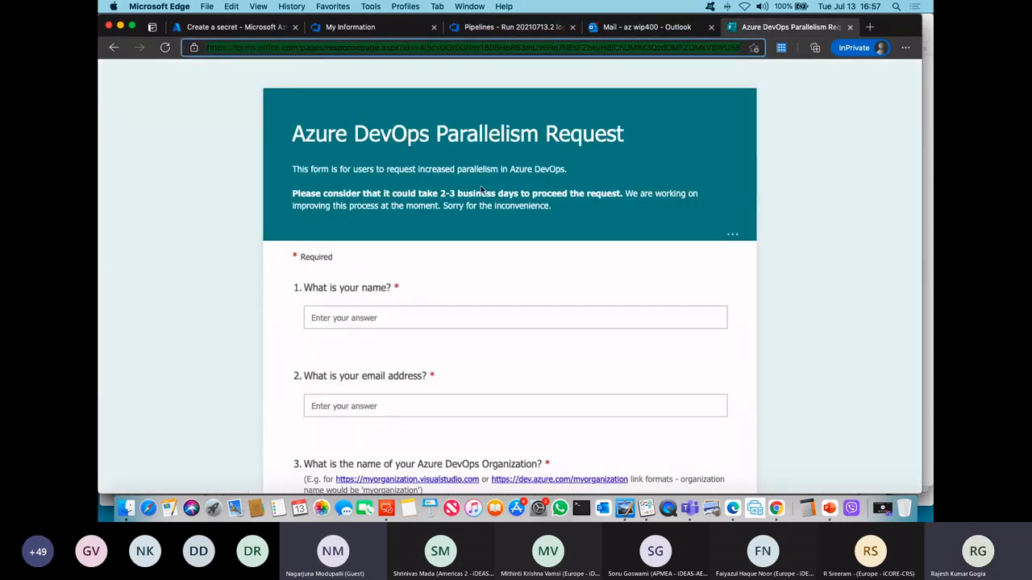
scroll(540, 387, "down", 5)
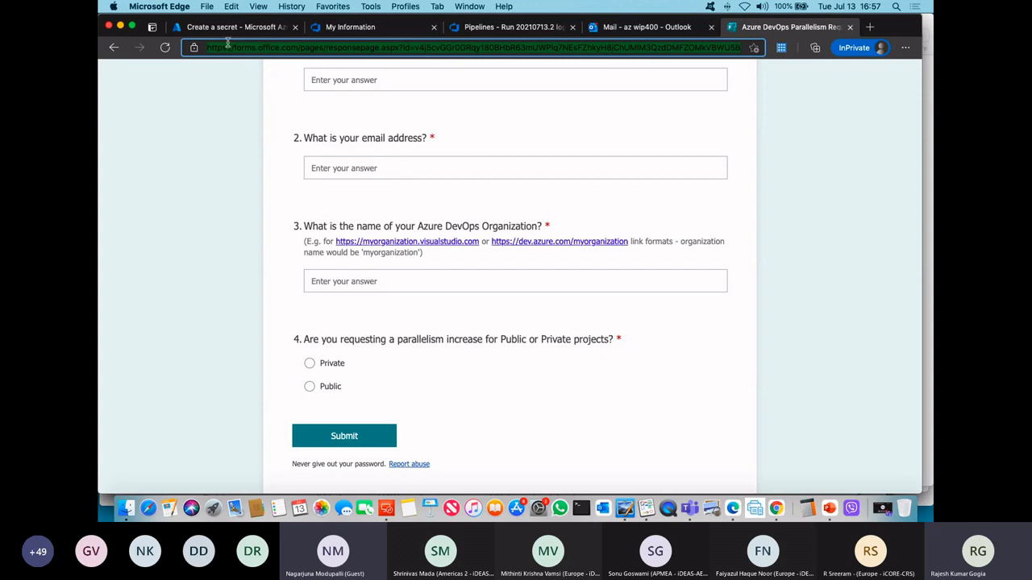
left_click(498, 27)
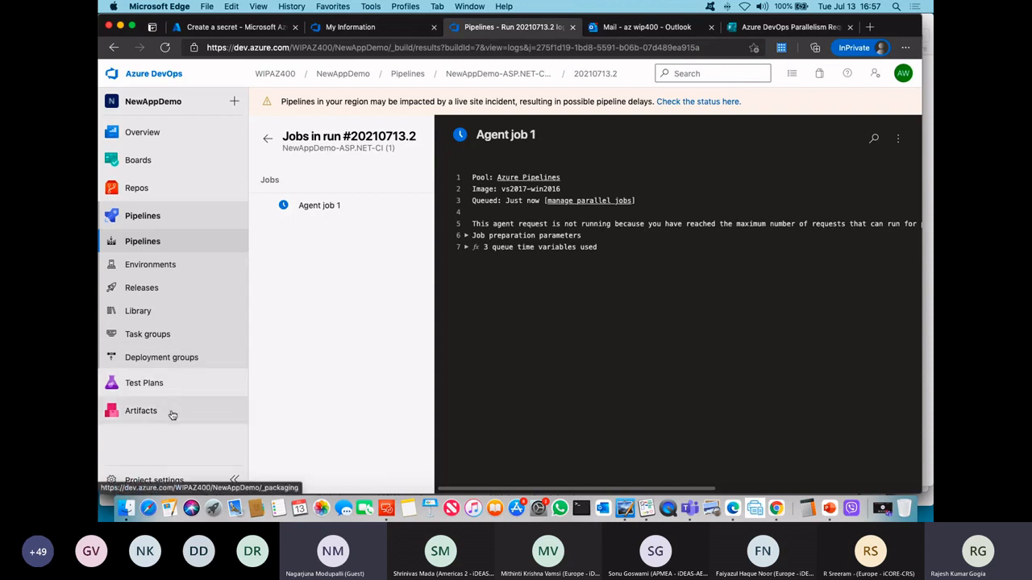
left_click(277, 77)
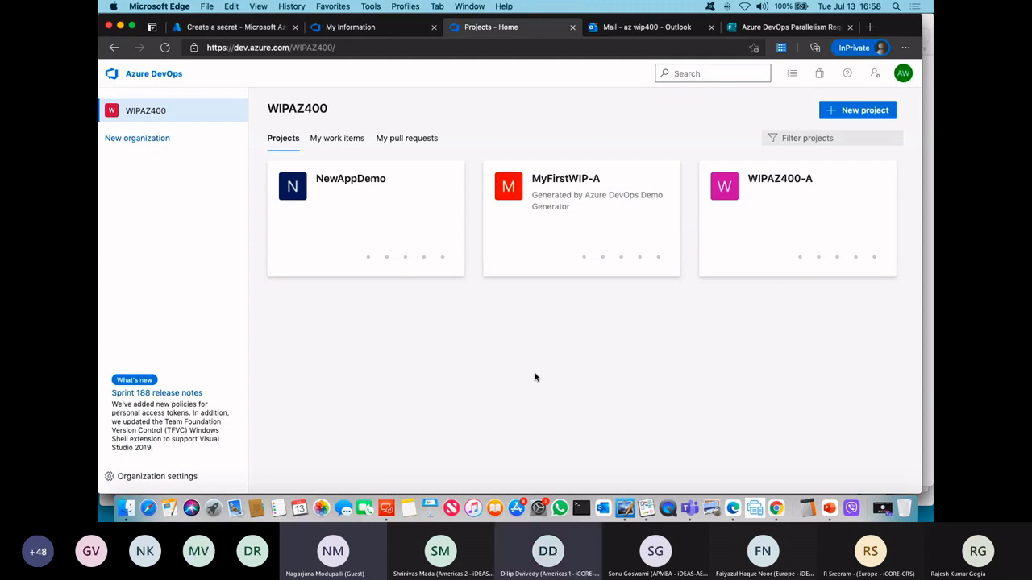
left_click(193, 477)
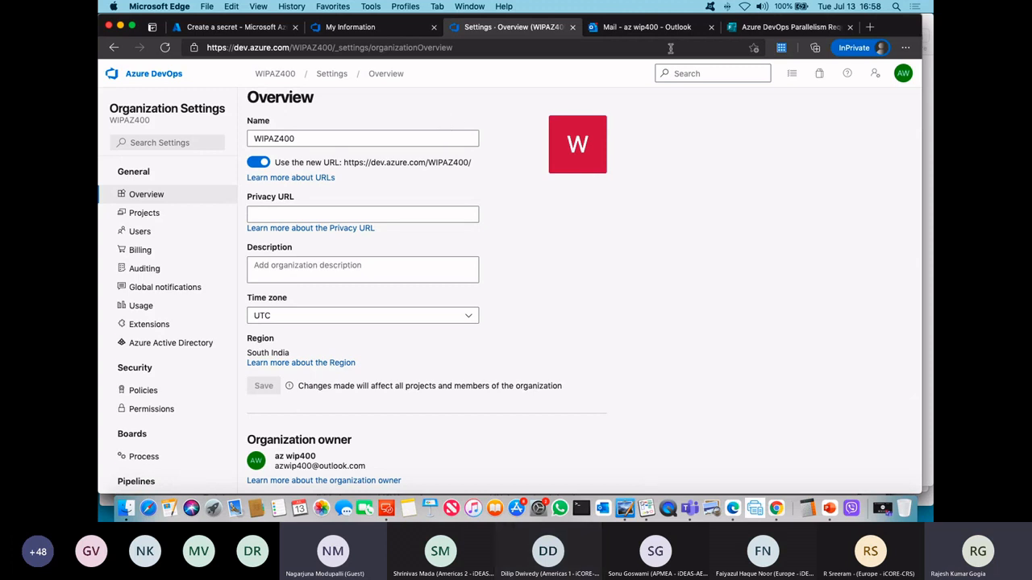
Step: Share the link to the Azure DevOps Parallelism Request form in the Teams meeting chat
left_click(763, 29)
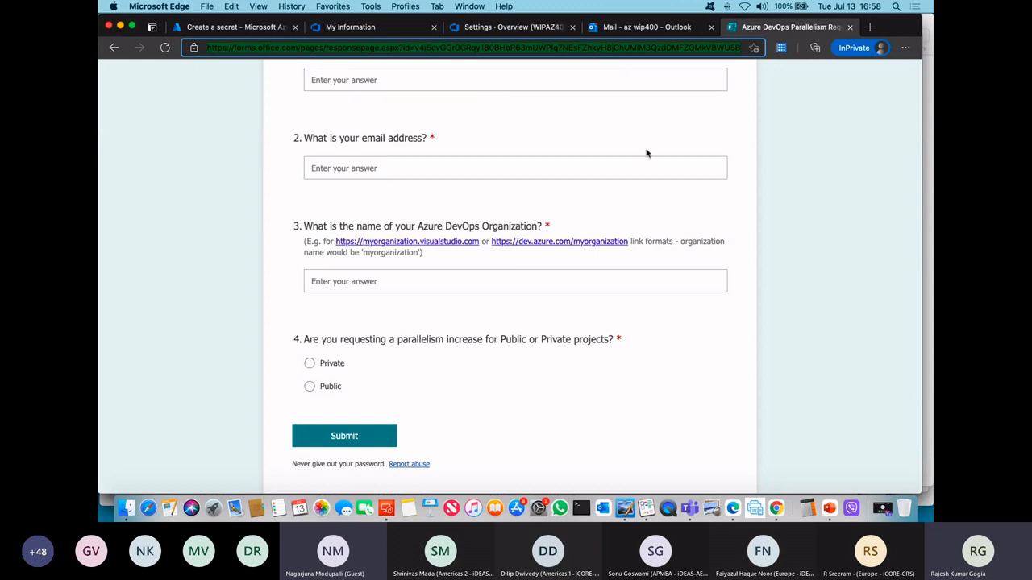
scroll(807, 230, "up", 3)
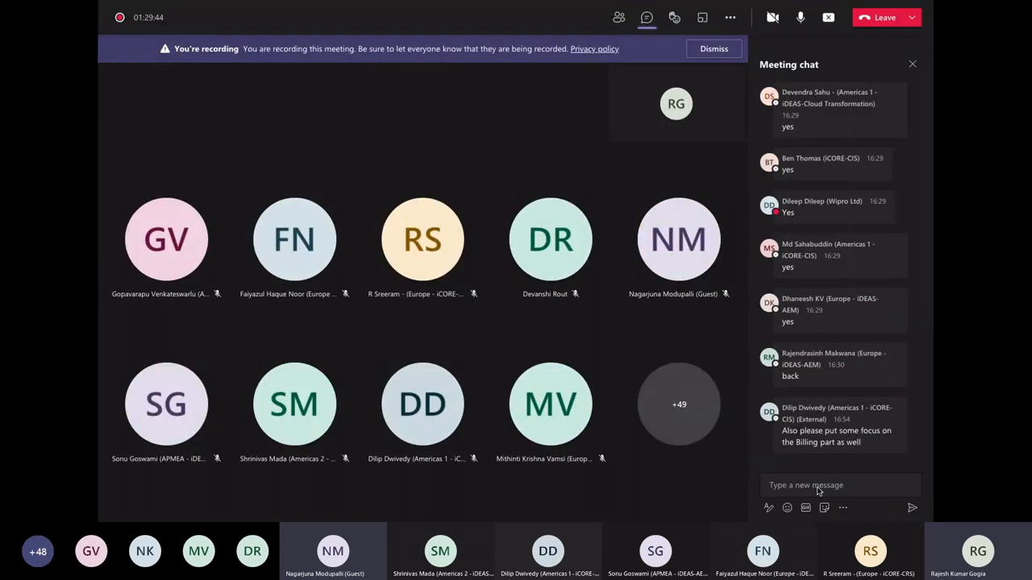
left_click(817, 490)
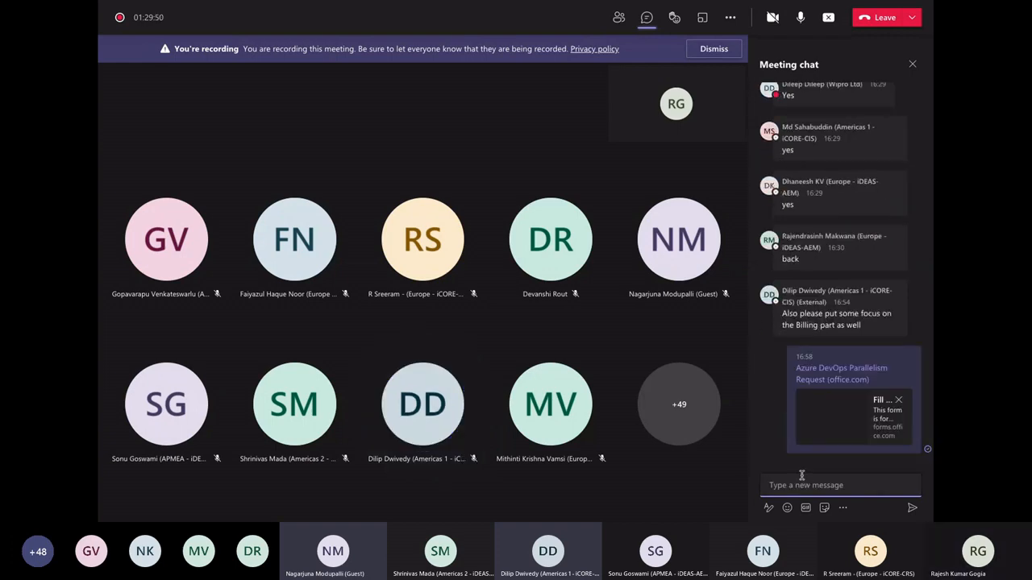
Step: Switch back to the browser and review the parallelism form's questions, including the Private or Public project choice
key("ctrl+Left")
key("ctrl+Left")
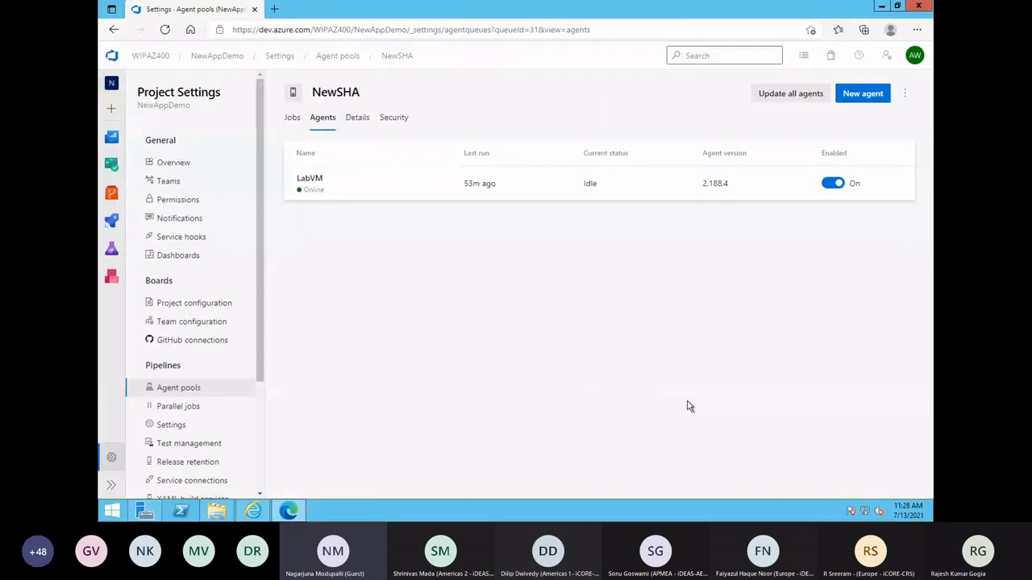
key("super+l")
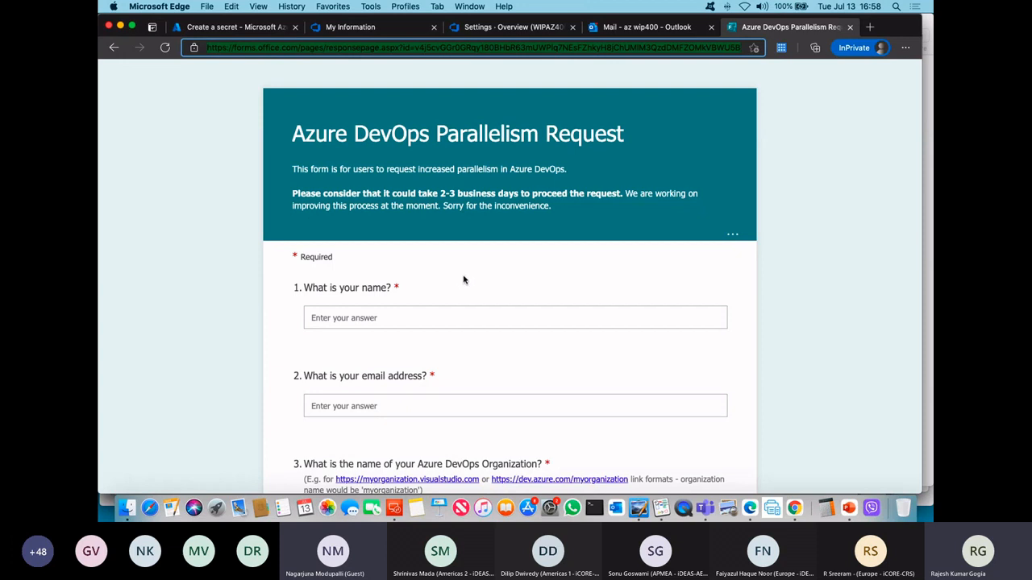
scroll(463, 280, "down", 5)
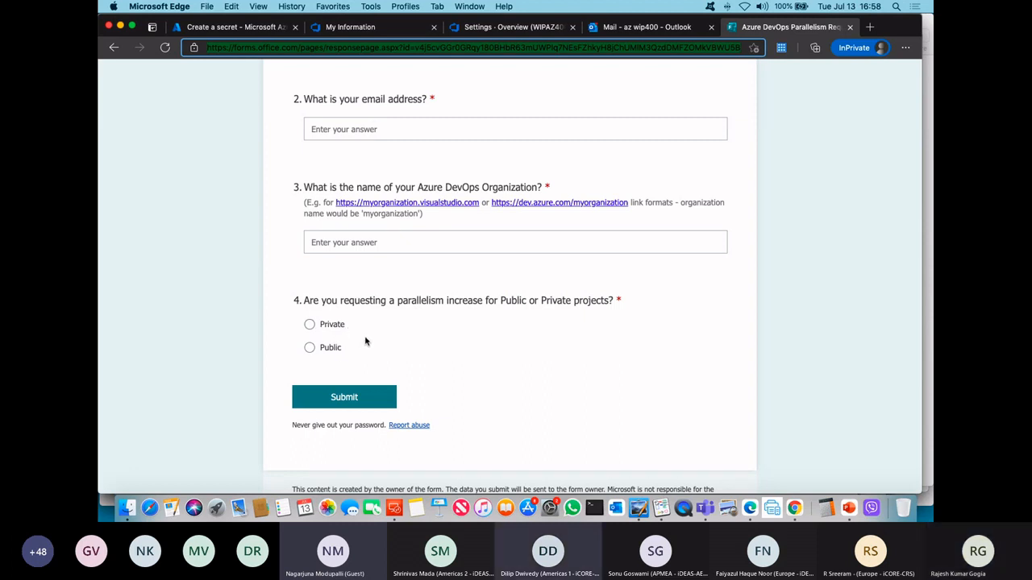
scroll(425, 292, "up", 3)
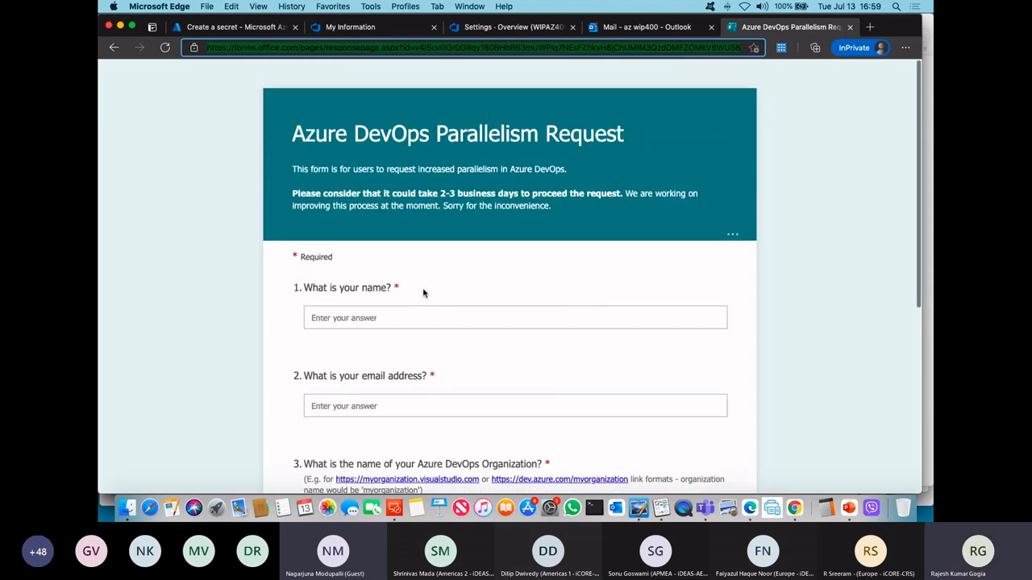
scroll(425, 291, "up", 2)
Step: Check the WIPAZ400 organization's Billing page, and open the VisualStudioOnline resource group in the Azure portal
left_click(503, 29)
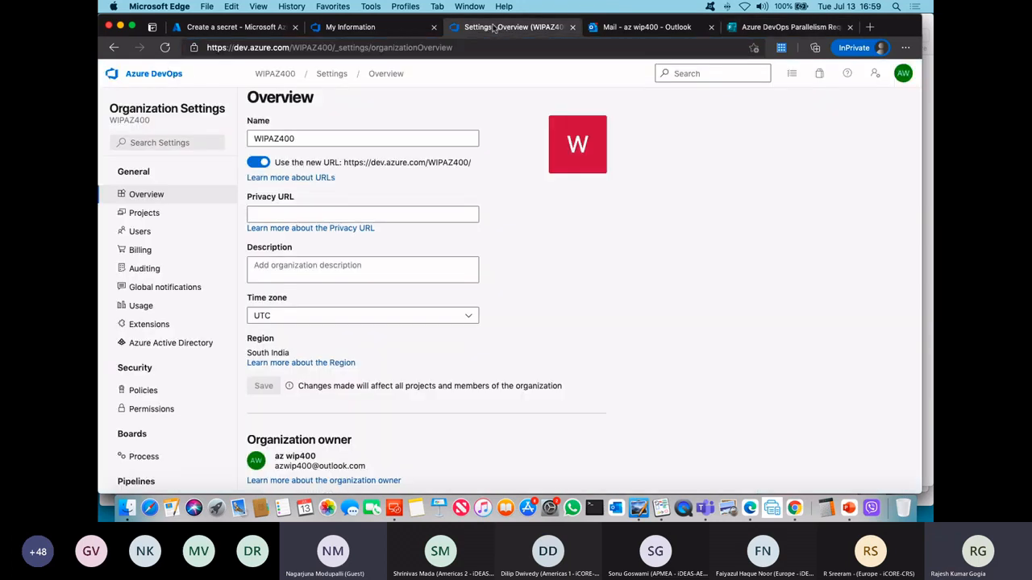
left_click(143, 251)
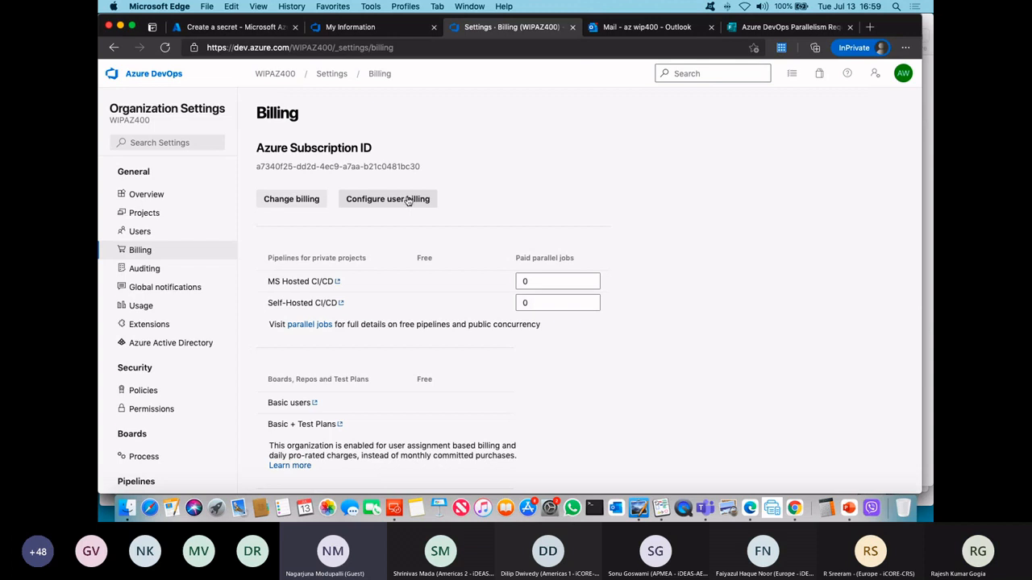
left_click(231, 27)
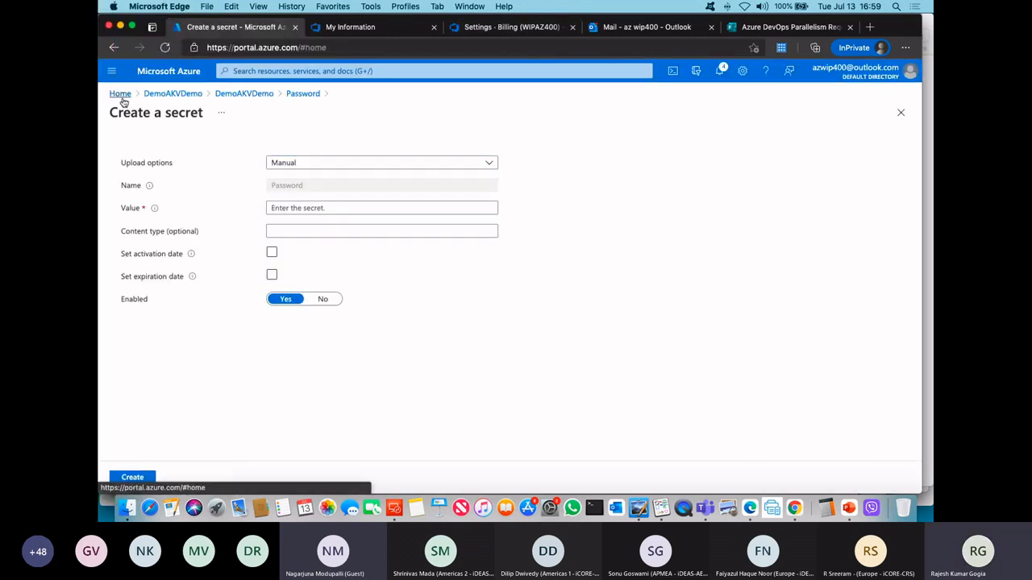
left_click(121, 93)
left_click(112, 71)
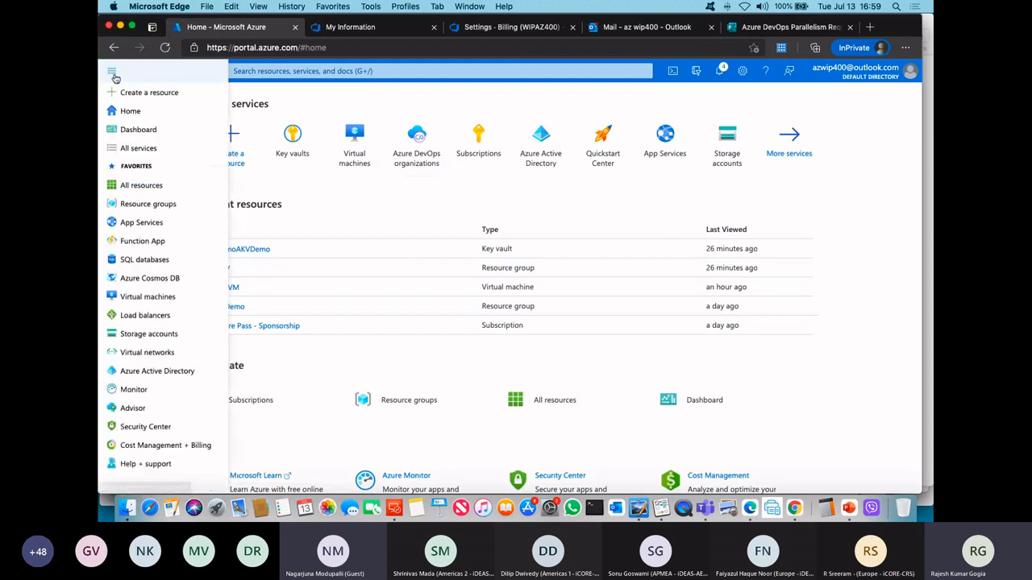
left_click(165, 203)
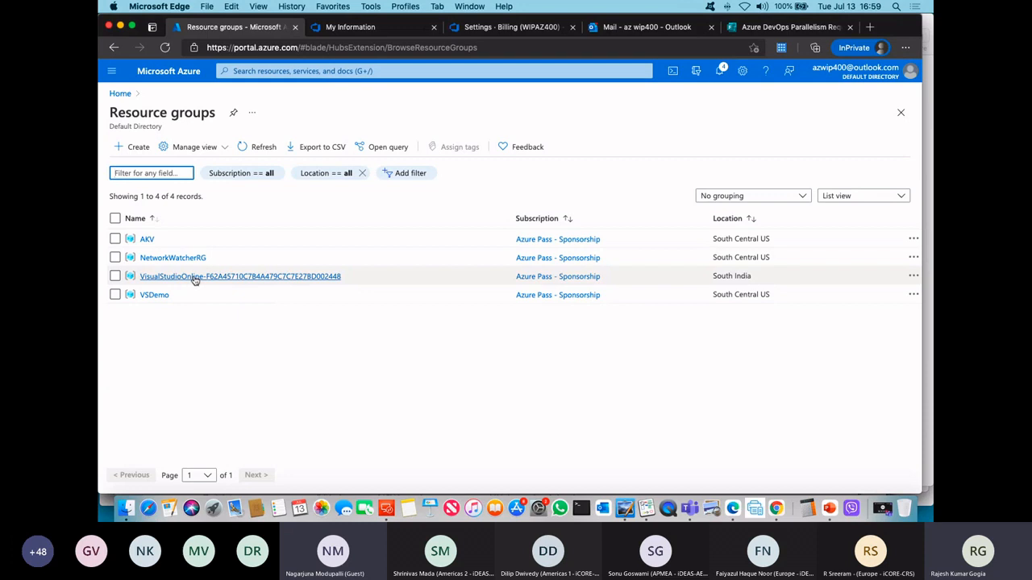
left_click(195, 276)
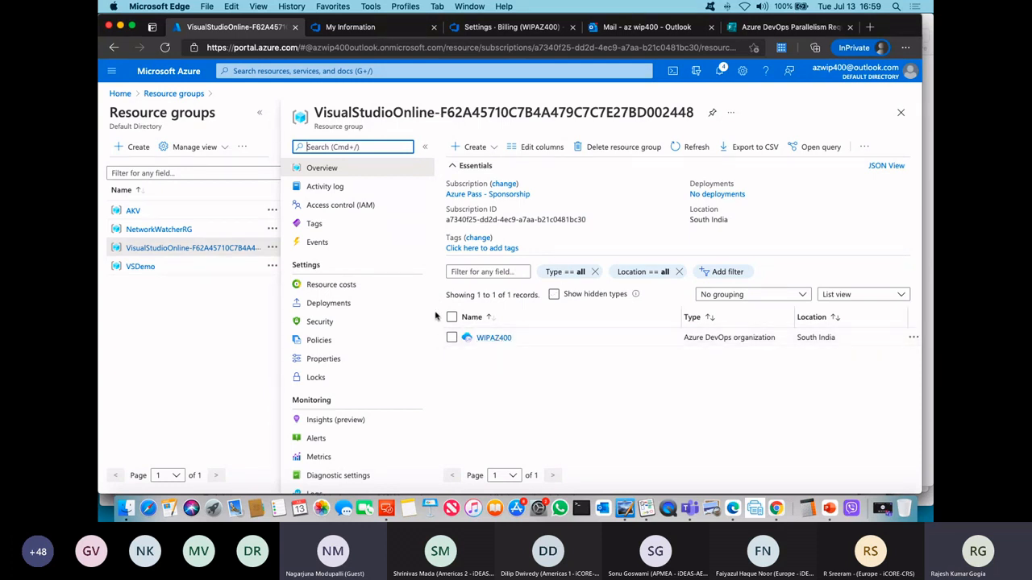
Step: View the WIPAZ400 Azure DevOps organization resource in its resource group, and return to the Azure portal home page
left_click(492, 339)
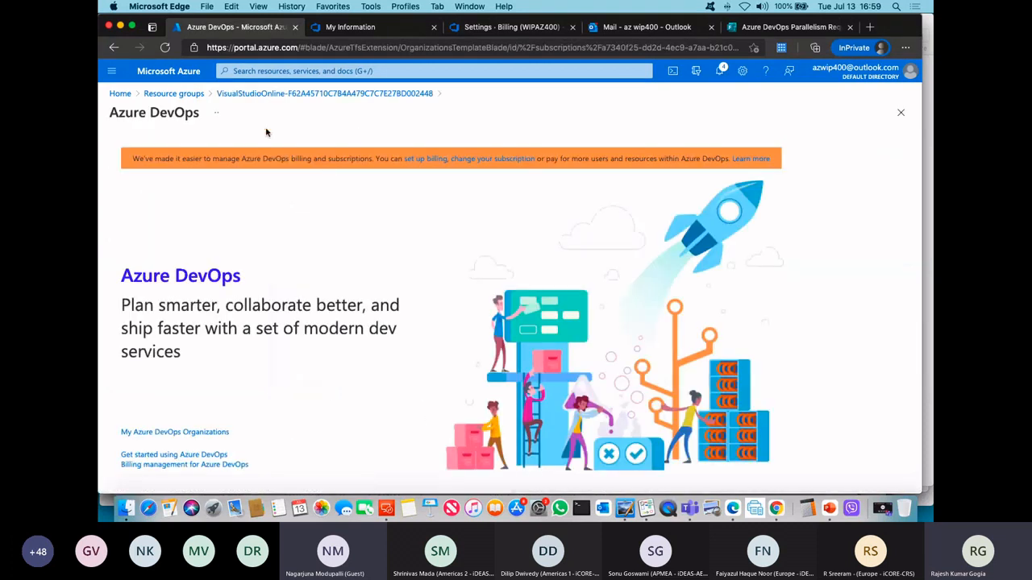
left_click(169, 71)
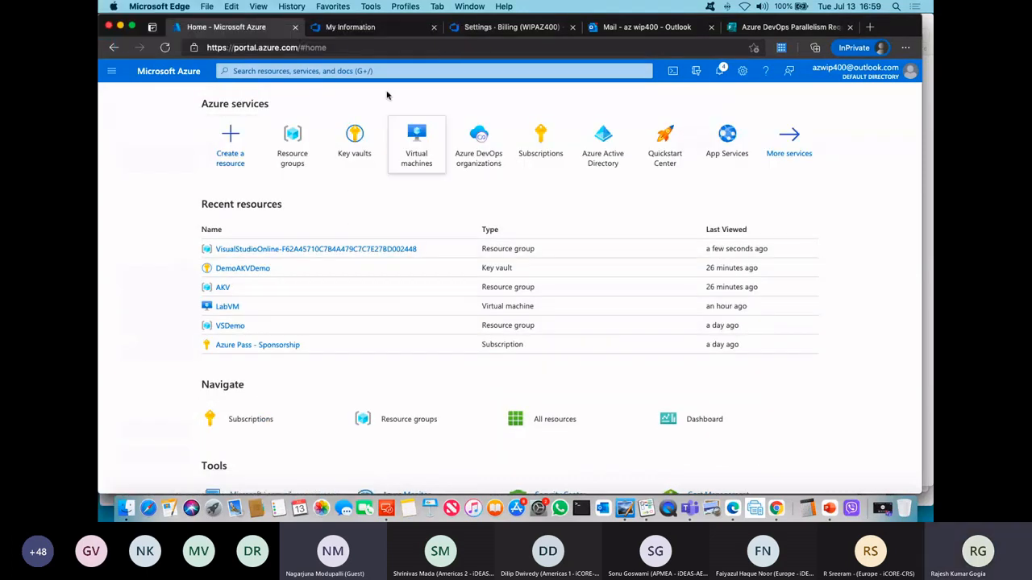
Step: Look over the account's Azure DevOps organizations and the WIPAZ400 Billing page, and return to the WIPAZ400 project list
left_click(360, 30)
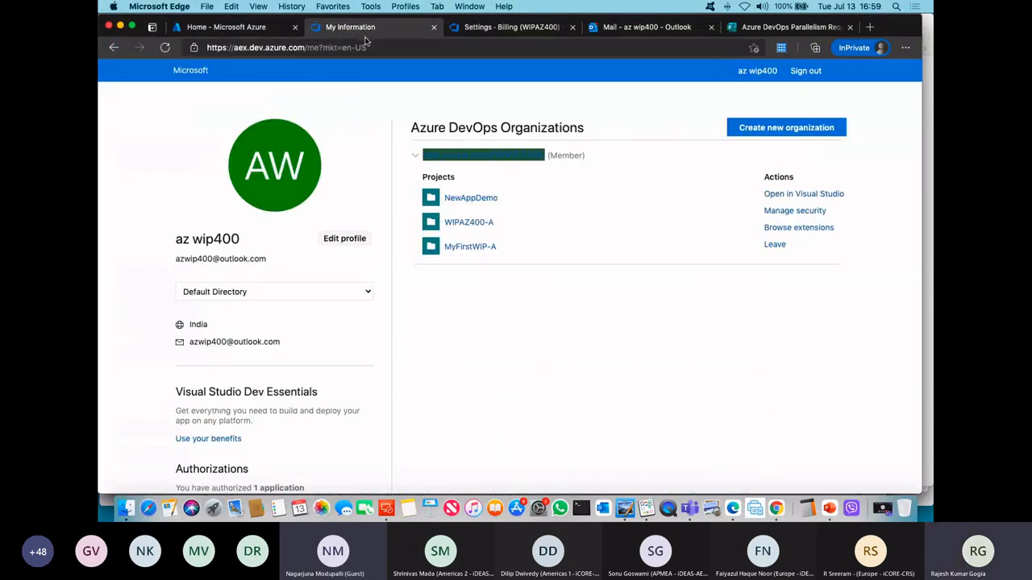
left_click(484, 27)
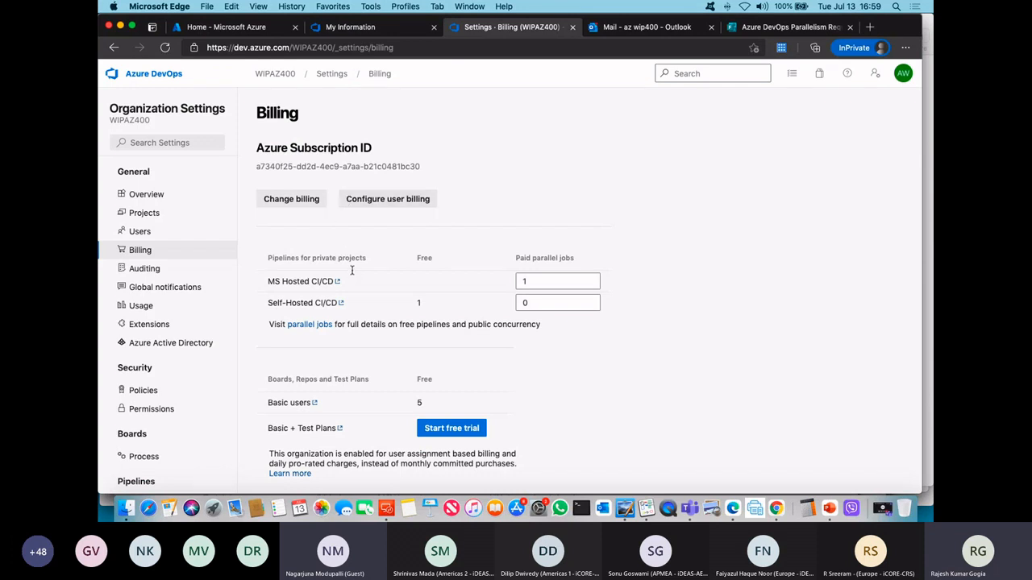
left_click(275, 73)
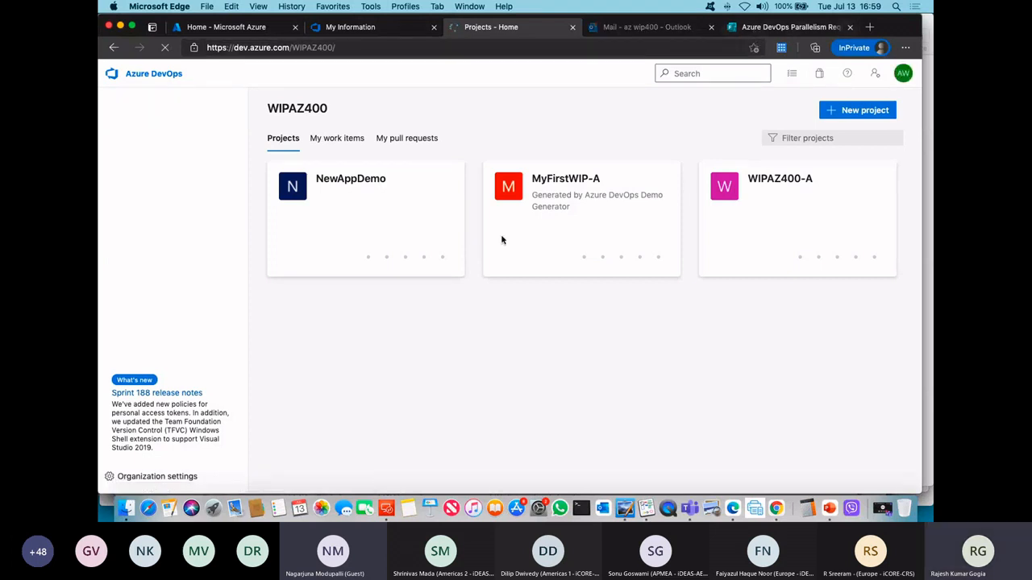
key("ctrl+Tab")
key("ctrl+Tab")
left_click(486, 28)
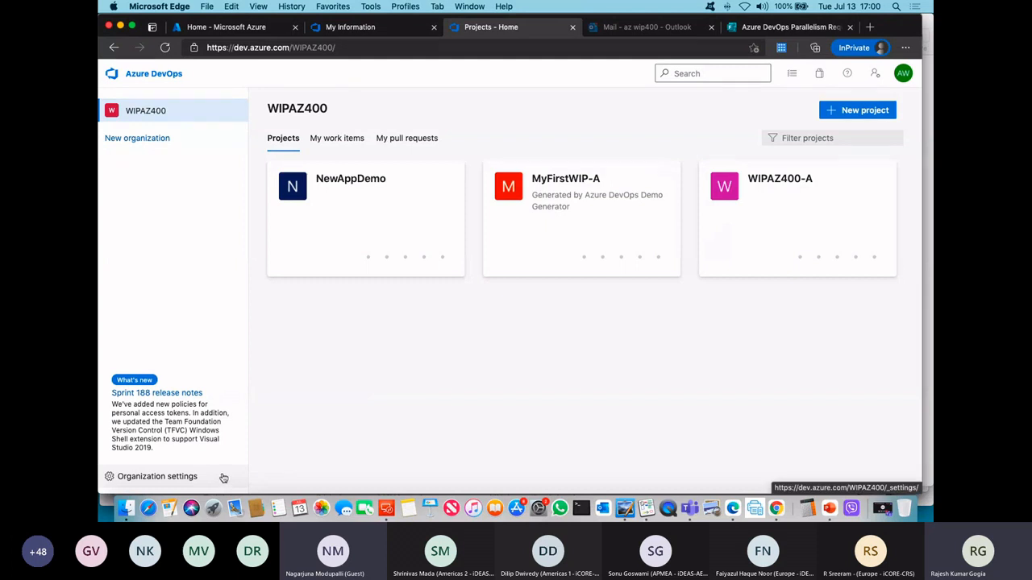
Step: Show the Azure DevOps Parallelism Request form again, and open the WIPAZ400 organization settings
key("ctrl+Tab")
key("ctrl+Tab")
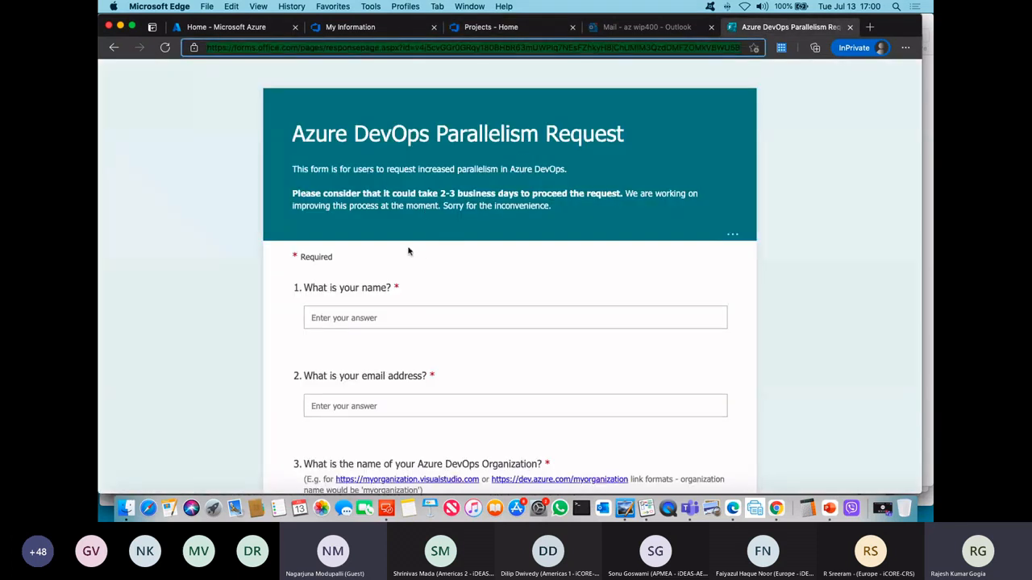
left_click(476, 29)
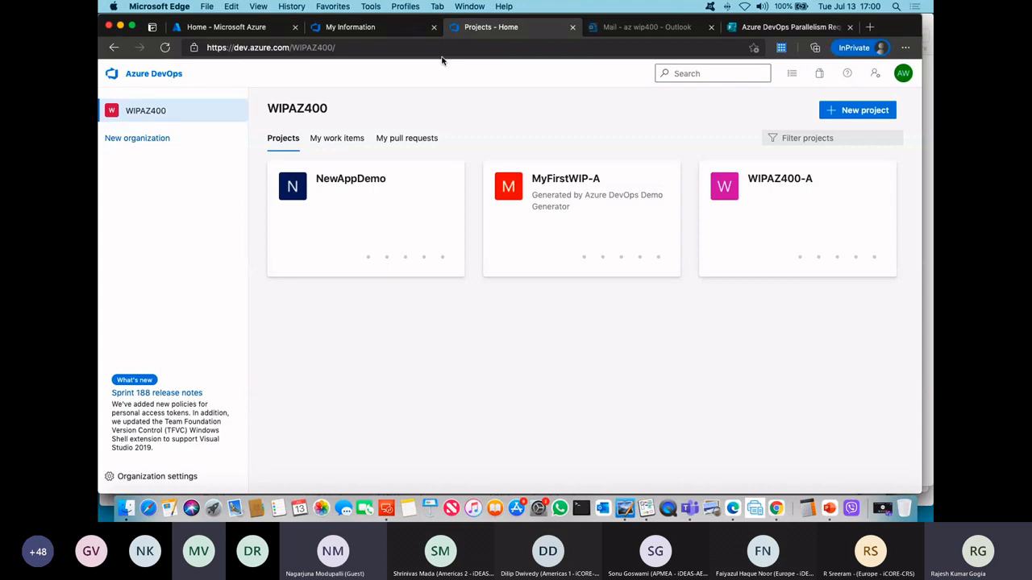
left_click(186, 478)
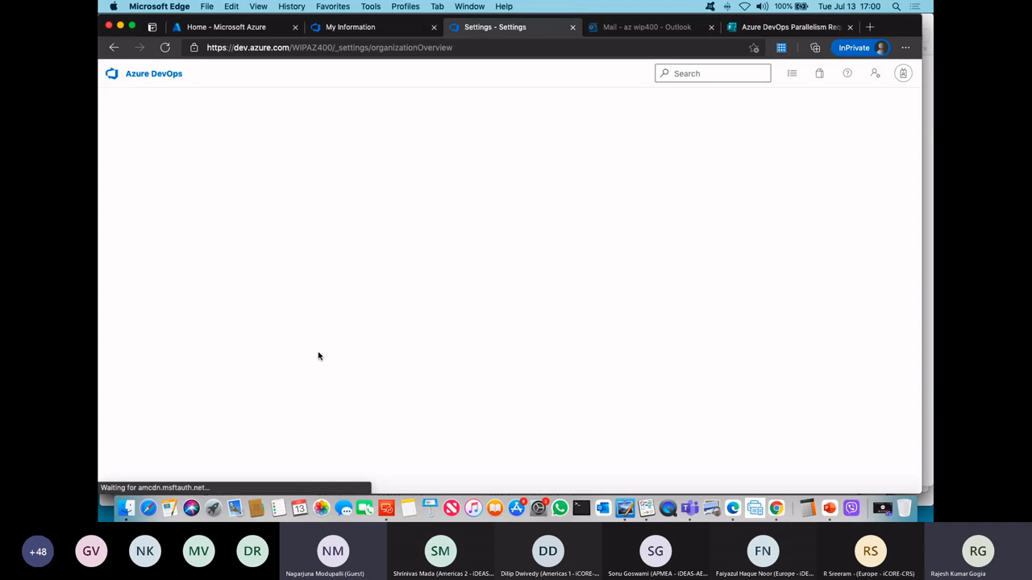
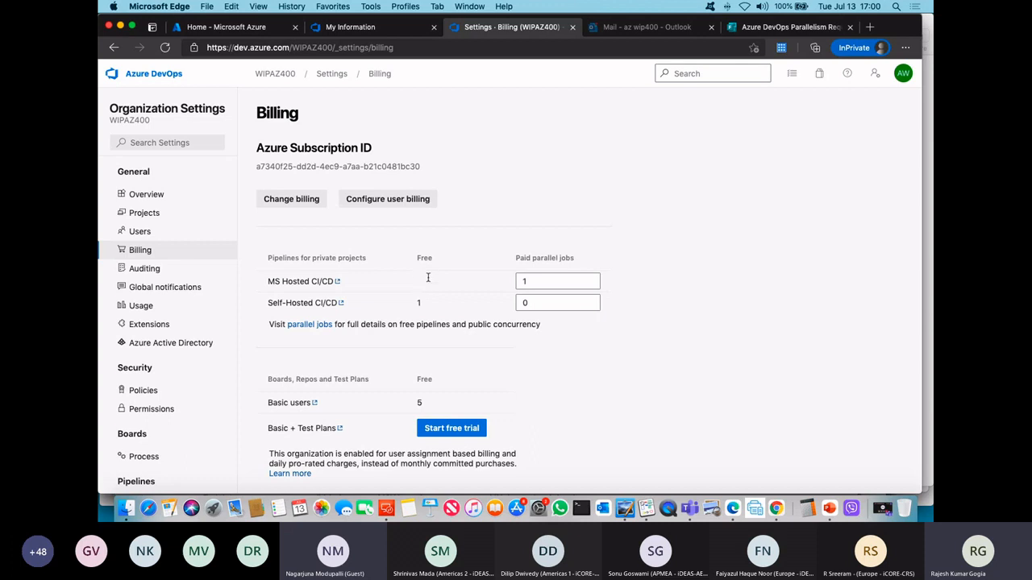
Step: Compare the Azure DevOps Parallelism Request form with the WIPAZ400 Billing page, check the Outlook mailbox, and return to the form
left_click(772, 28)
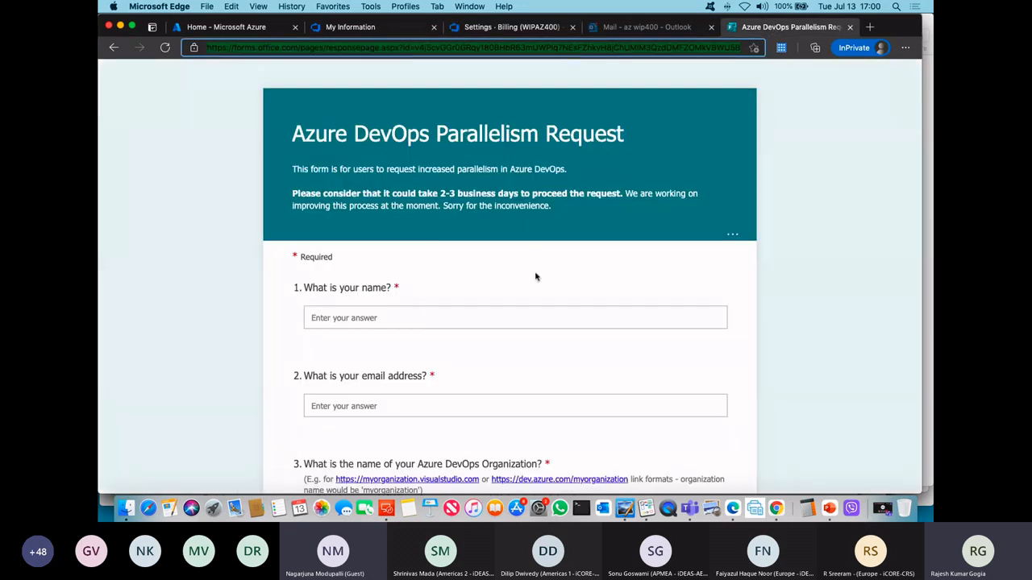
left_click(501, 25)
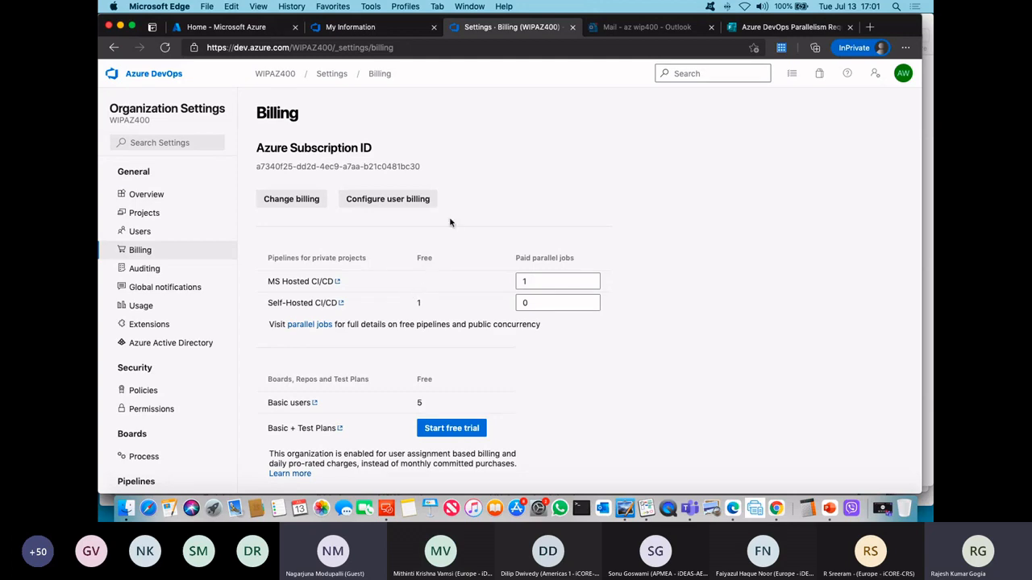
left_click(652, 30)
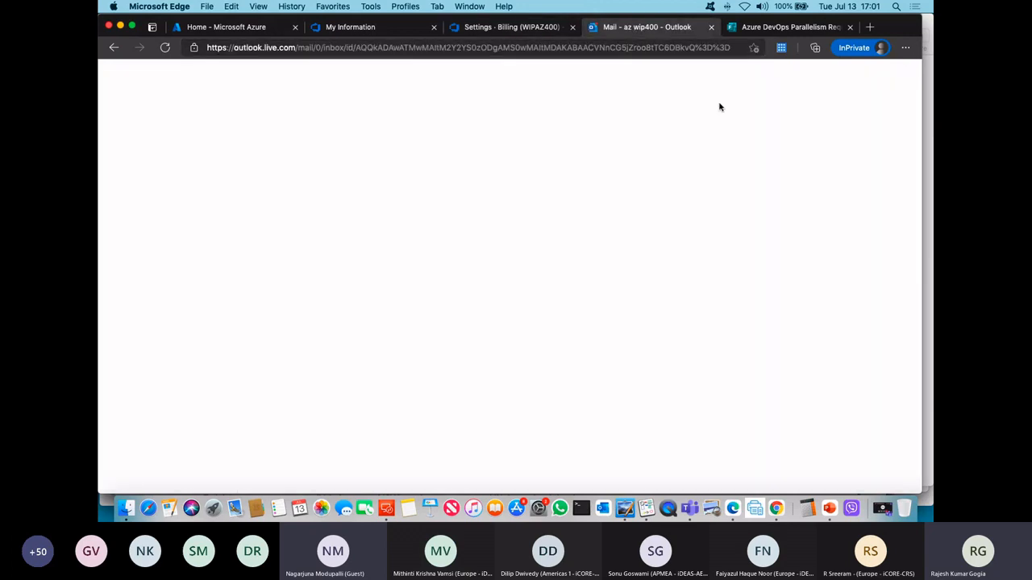
left_click(761, 32)
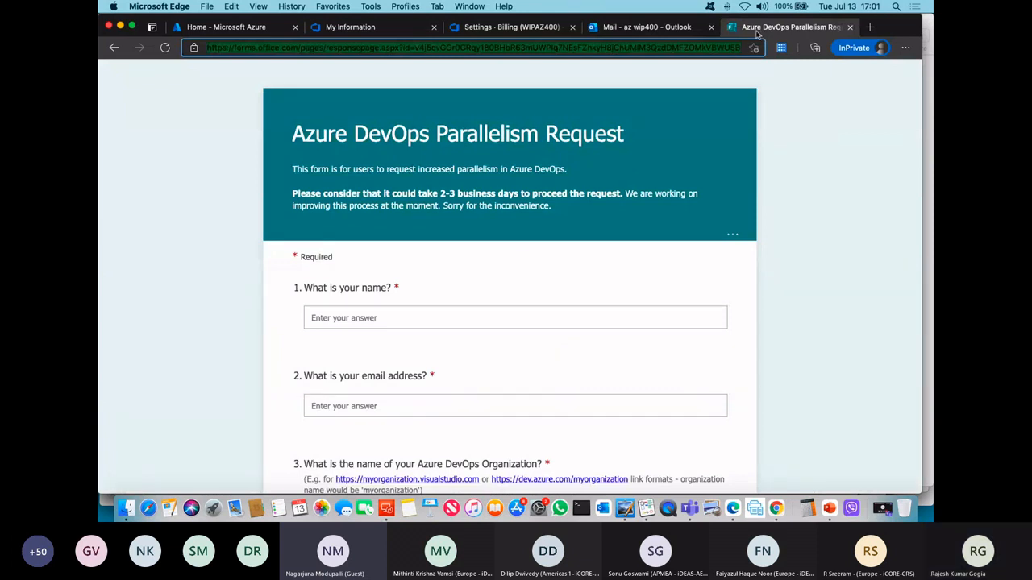
Step: Switch to Google Chrome and search Google for "az 400 git hub" in a new browser tab
left_click(776, 508)
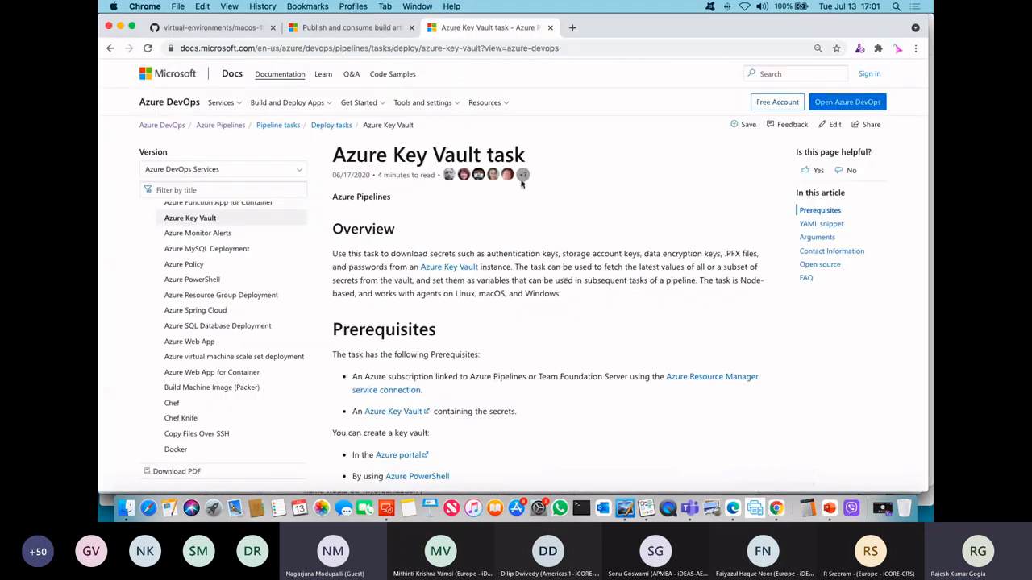
left_click(573, 28)
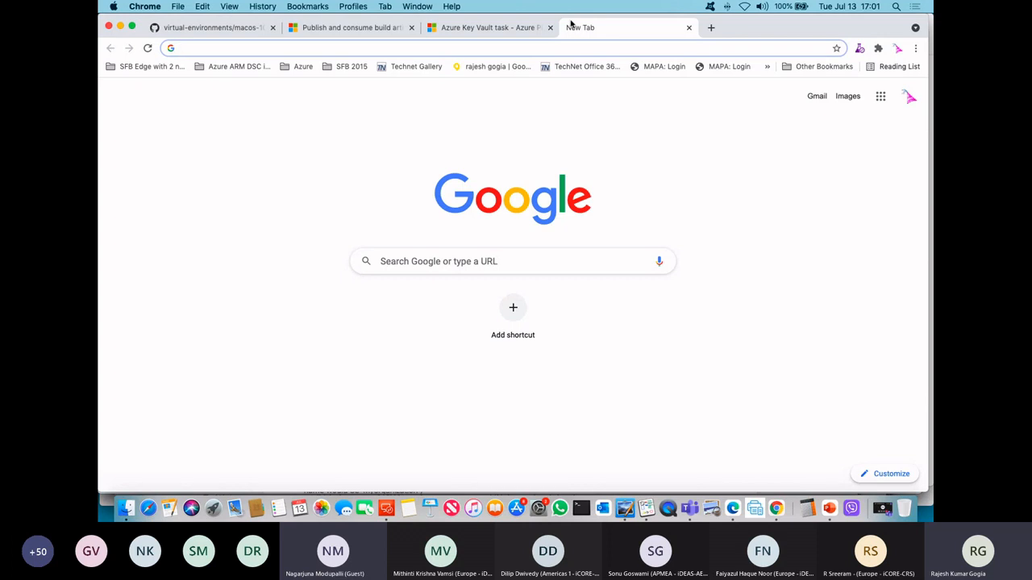
type("az 400")
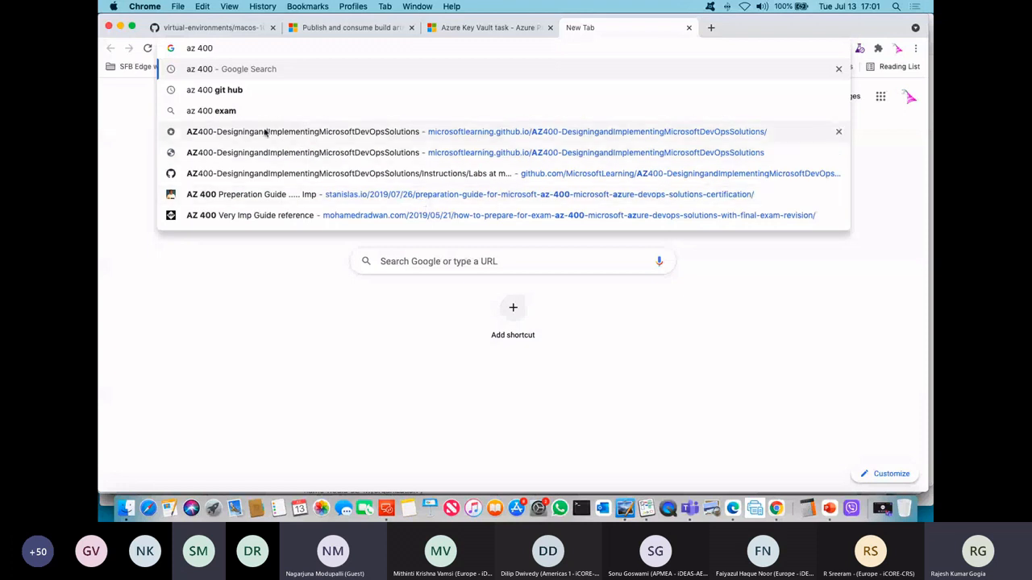
left_click(225, 90)
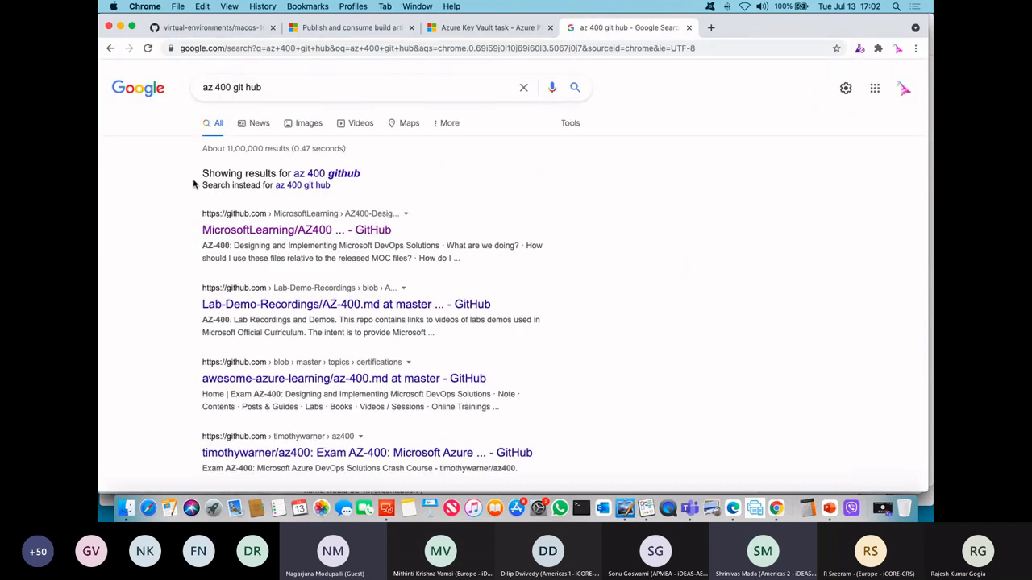
Step: Switch to Whiteboard and handwrite a branch list reading "Branch 1 - Master", "2", "3" and "Release - Branch"
left_click(646, 510)
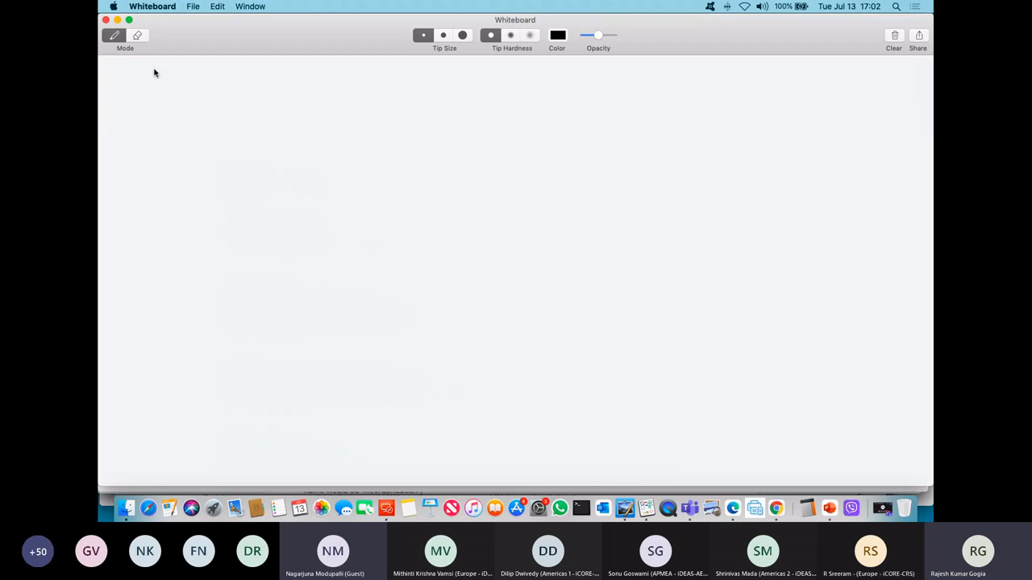
mouse_move(154, 66)
left_mouse_down()
mouse_move(155, 78)
mouse_move(202, 71)
mouse_move(202, 145)
left_mouse_up()
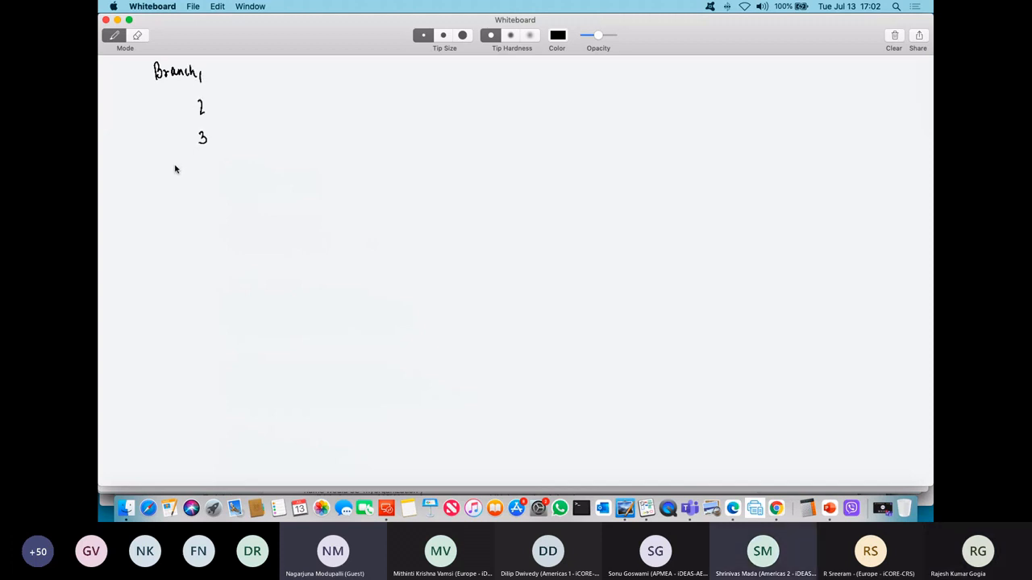
left_click_drag(208, 76, 268, 77)
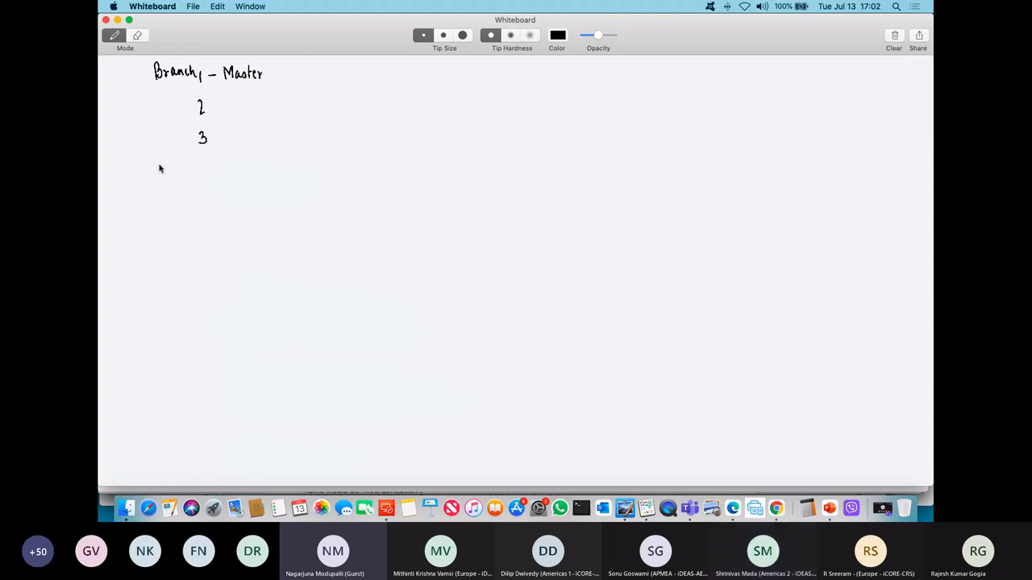
mouse_move(159, 167)
left_mouse_down()
mouse_move(196, 179)
mouse_move(173, 187)
mouse_move(206, 179)
left_mouse_up()
left_click_drag(214, 173, 258, 191)
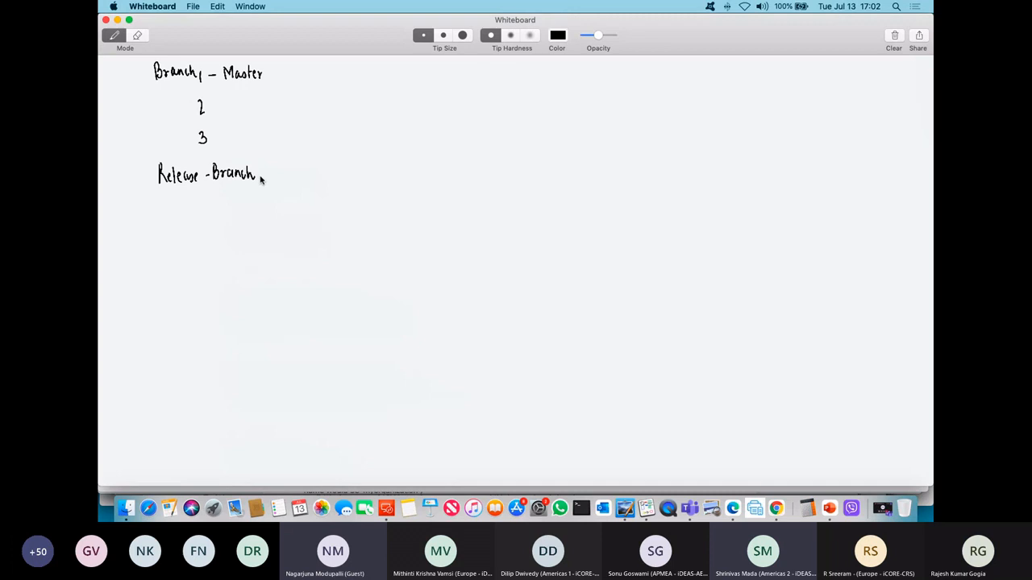
Step: Switch back to Microsoft Edge and open the NewAppDemo project from the WIPAZ400 organization's project list
left_click(732, 508)
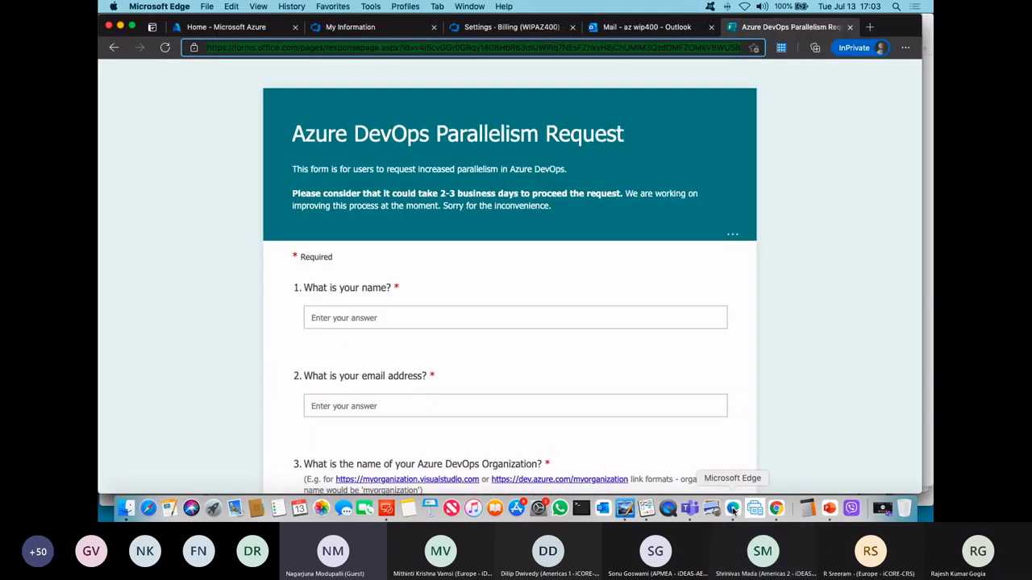
left_click(509, 28)
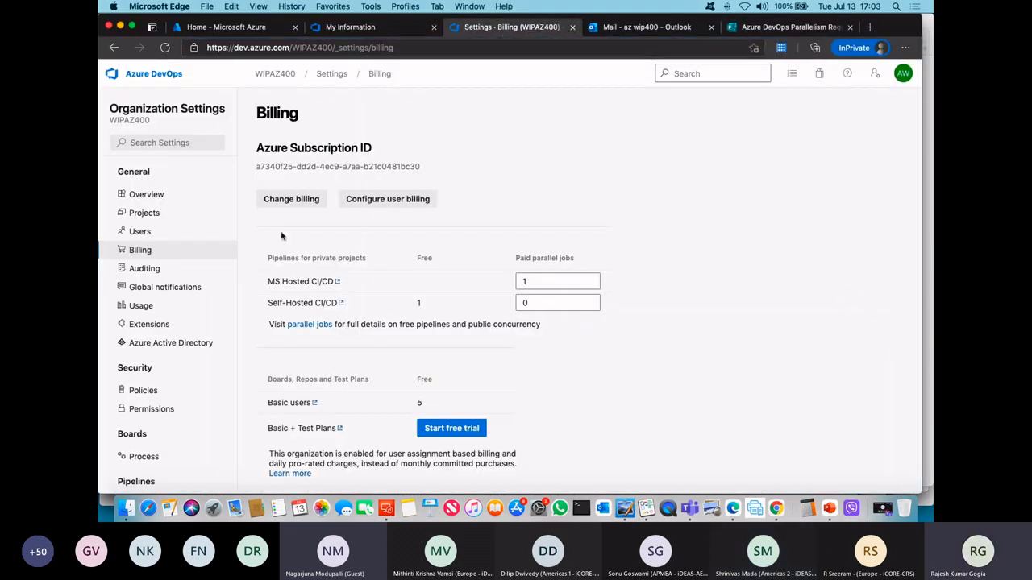
left_click(275, 74)
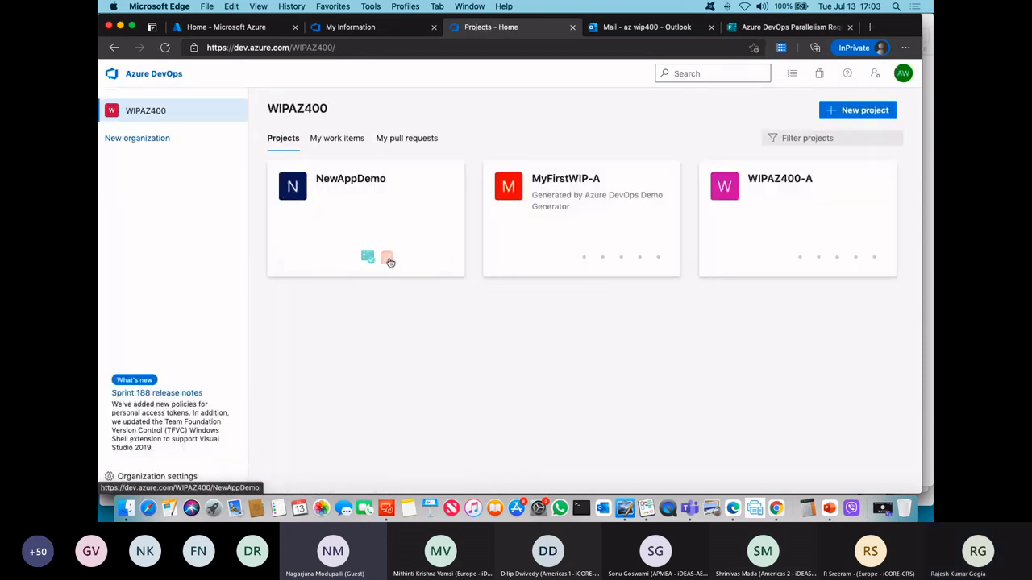
left_click(342, 273)
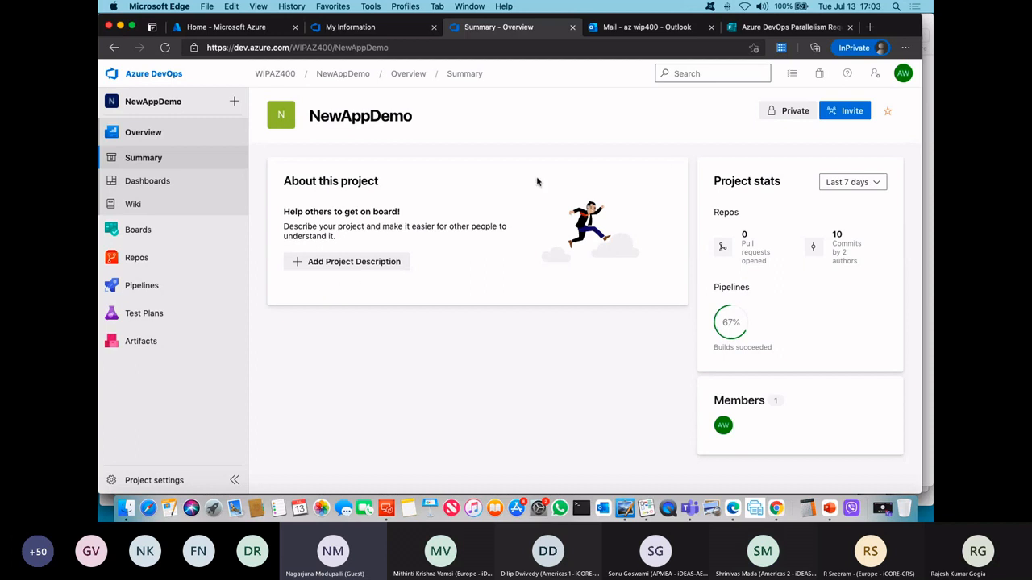
Step: Open the NewAppDemo-ASP.NET-CI (1) pipeline of the NewAppDemo project for editing
left_click(143, 284)
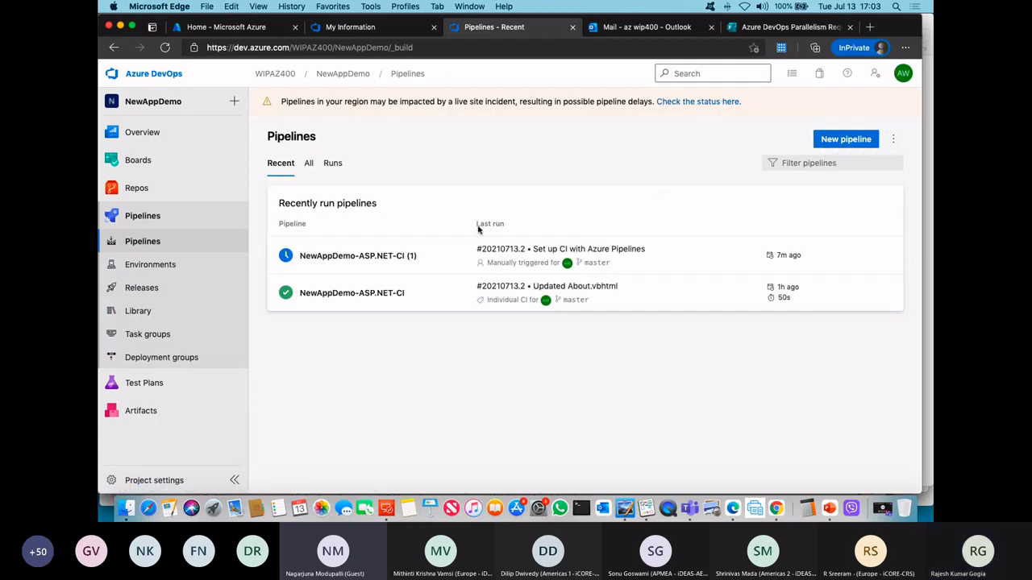
left_click(892, 141)
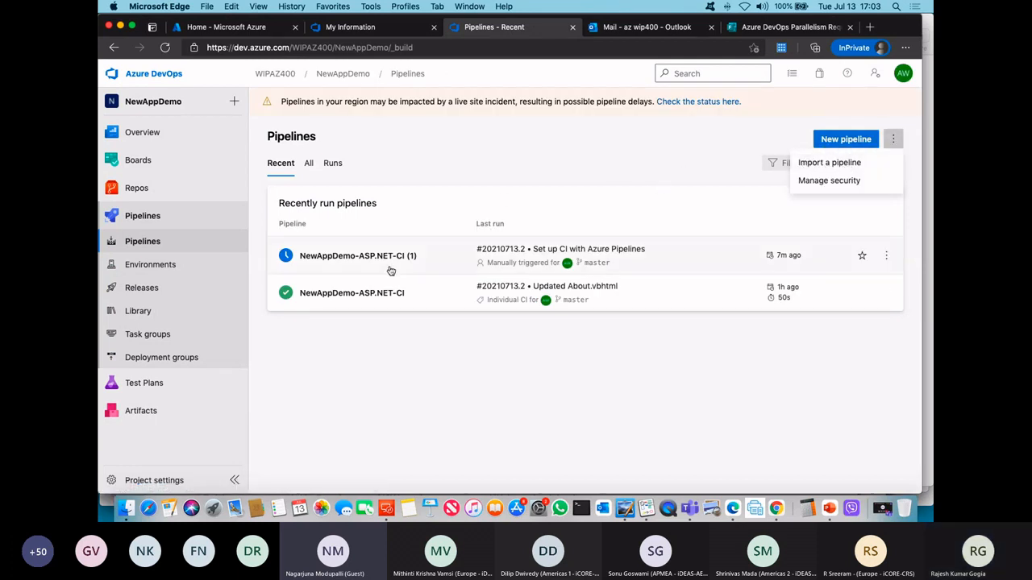
left_click(429, 256)
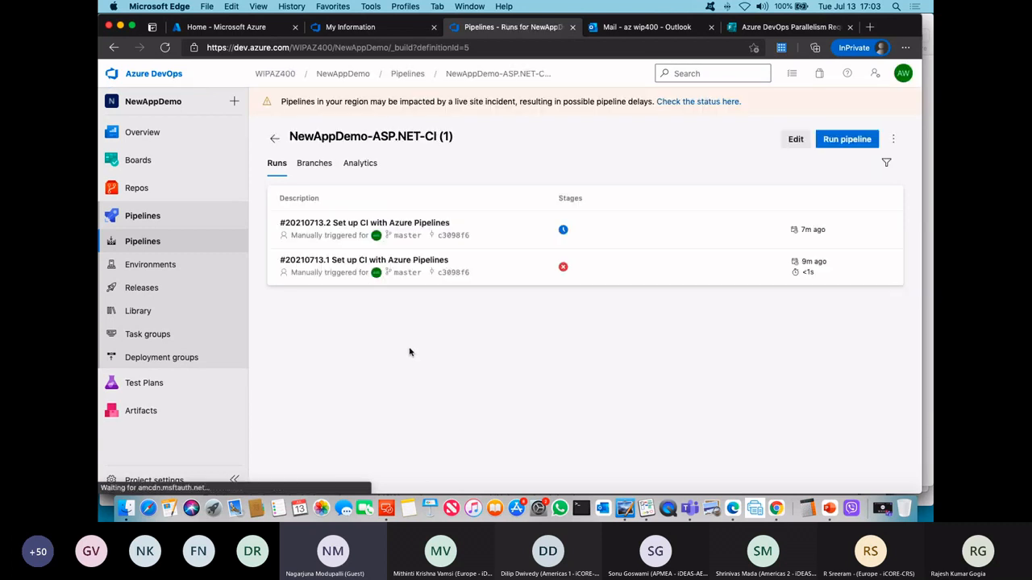
left_click(796, 138)
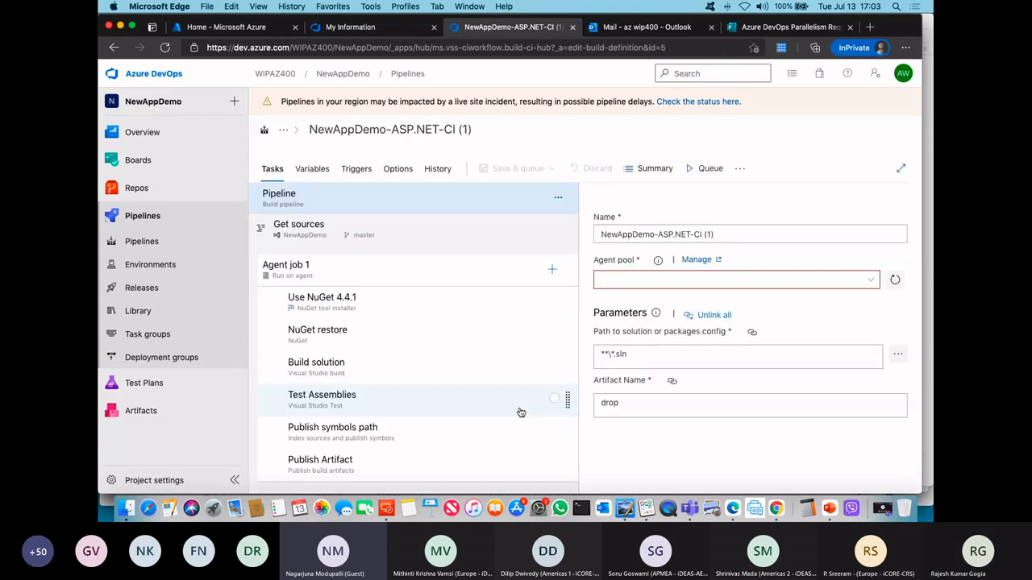
Step: Examine the pipeline's Get sources settings, including the source types, repository, default branch choices, Clean and Tag sources options
left_click(443, 232)
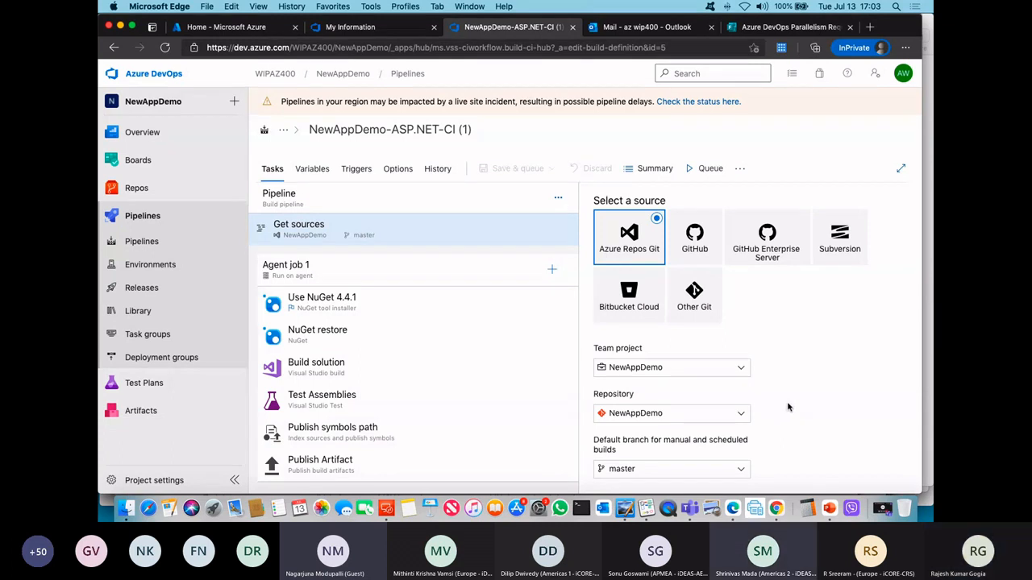
scroll(787, 406, "down", 5)
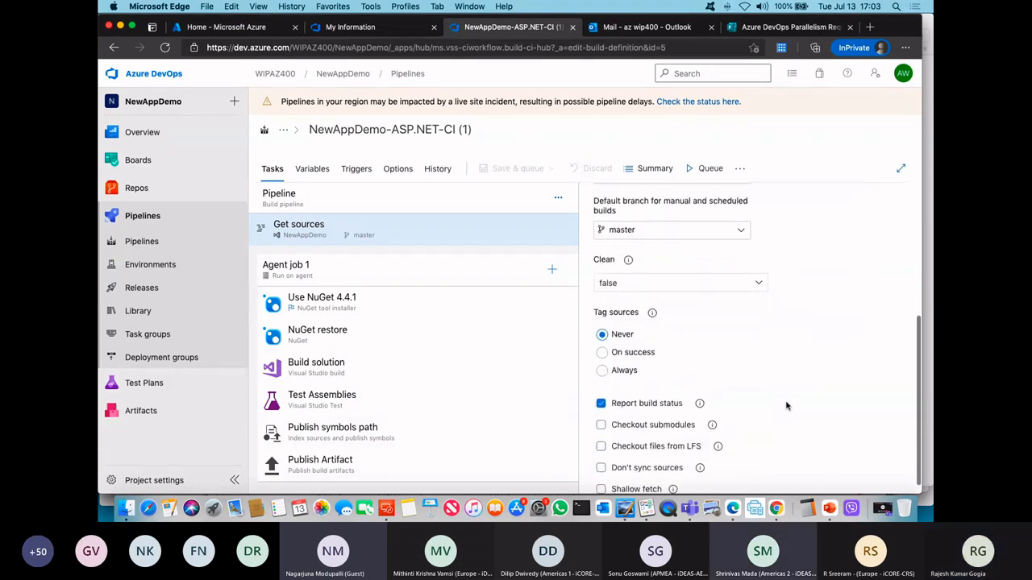
scroll(787, 406, "up", 5)
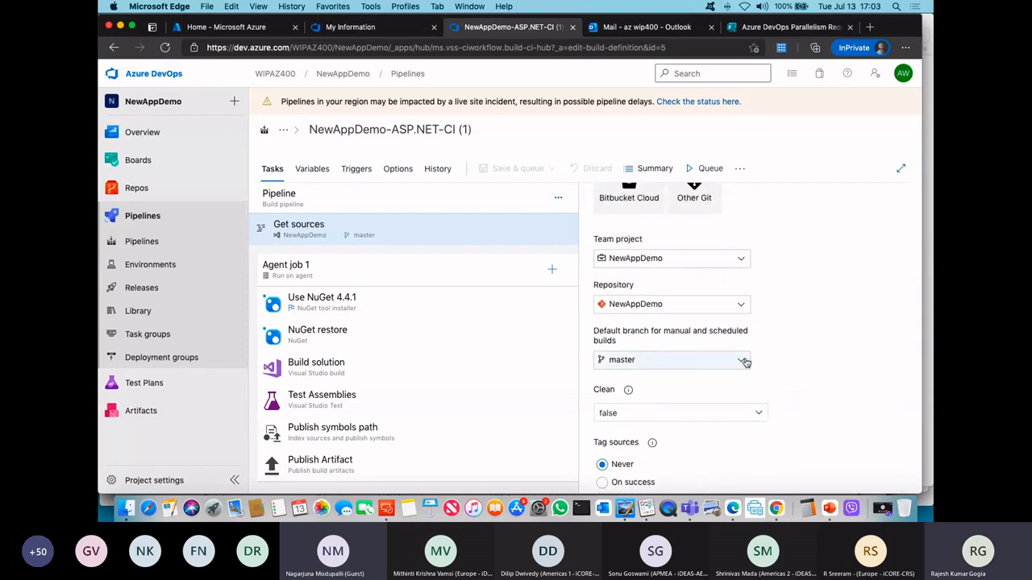
left_click(740, 360)
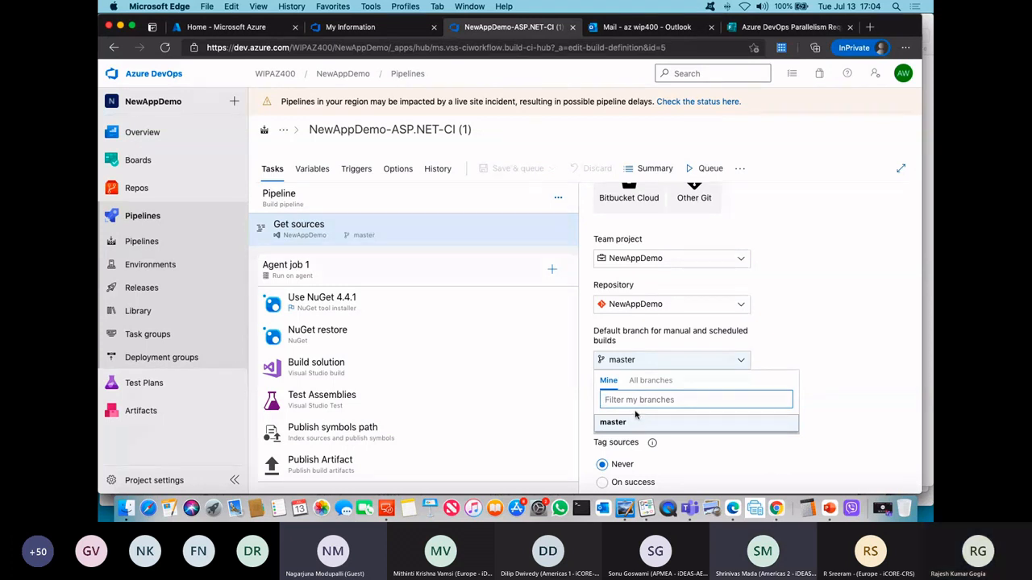
left_click(837, 385)
scroll(812, 385, "down", 5)
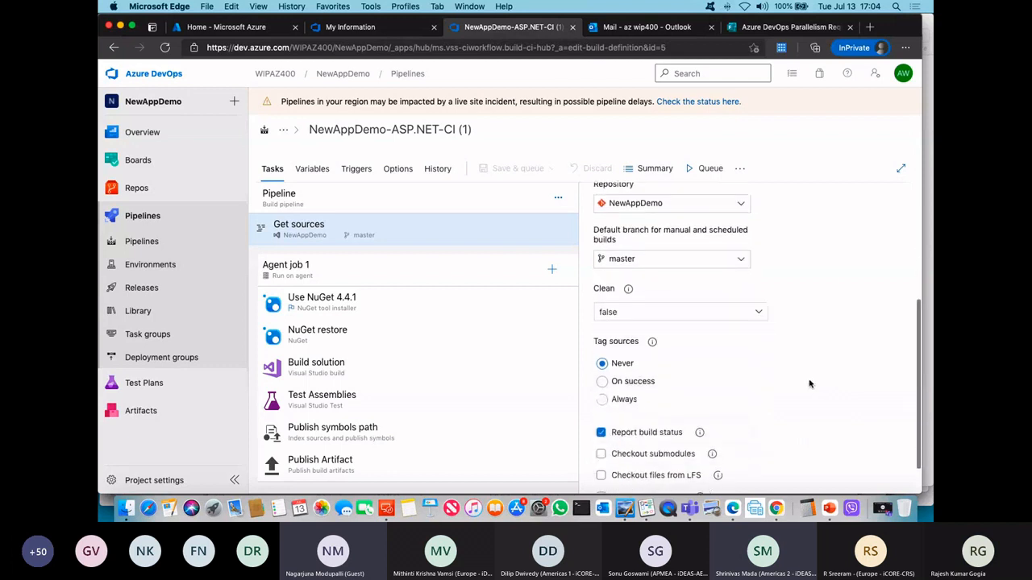
scroll(807, 384, "up", 2)
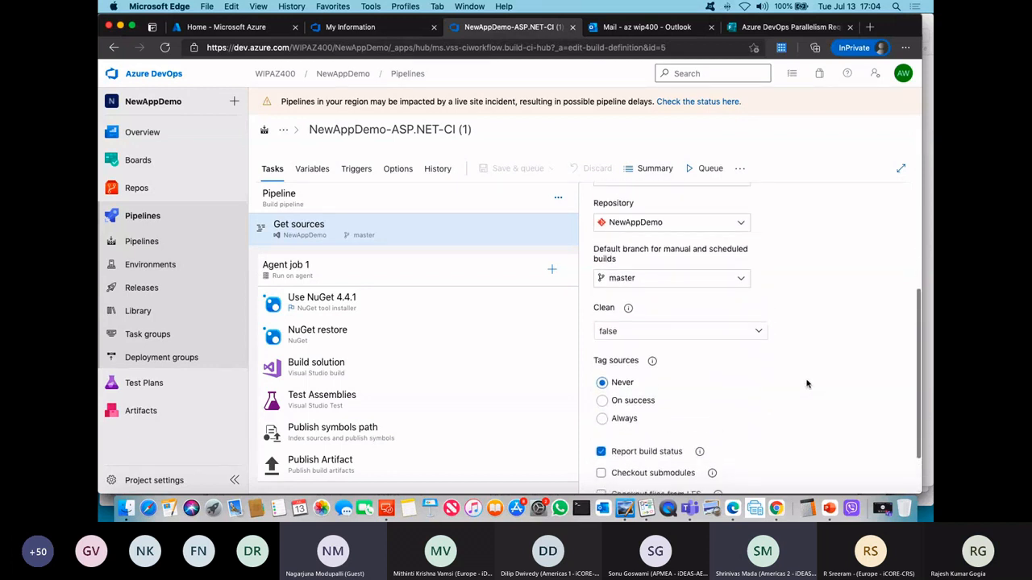
scroll(807, 385, "down", 2)
scroll(806, 384, "up", 3)
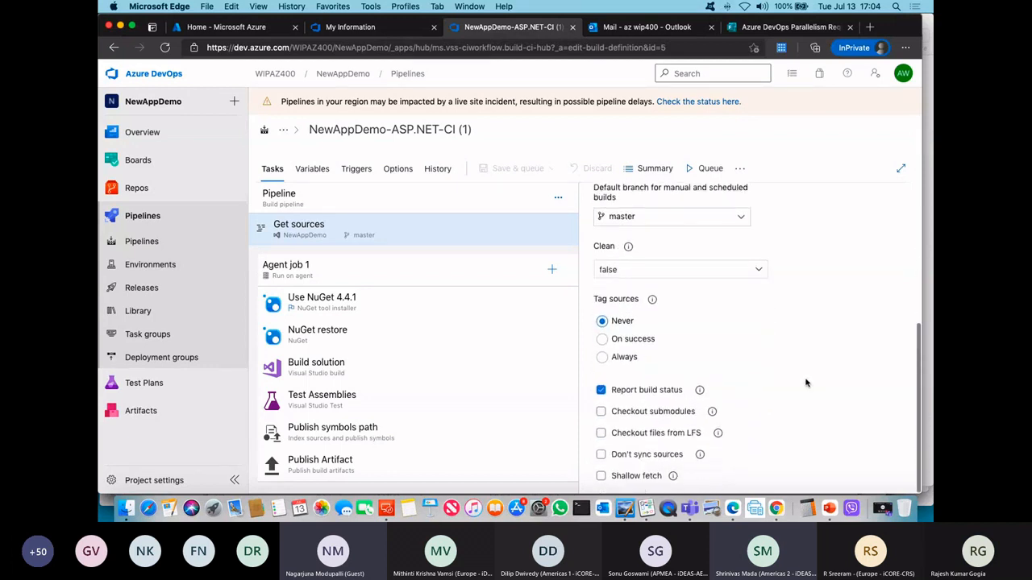
scroll(805, 383, "up", 5)
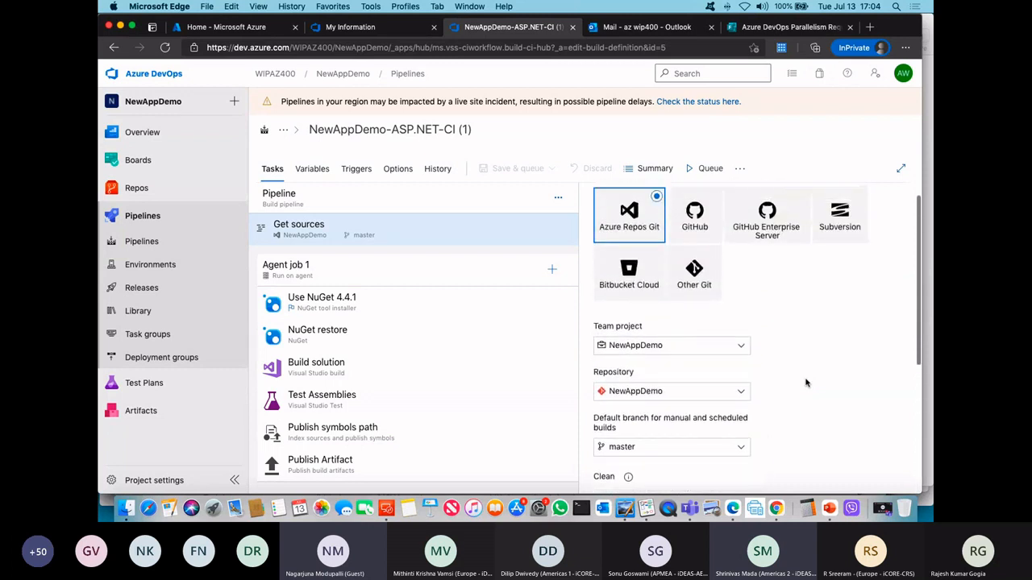
scroll(805, 383, "up", 1)
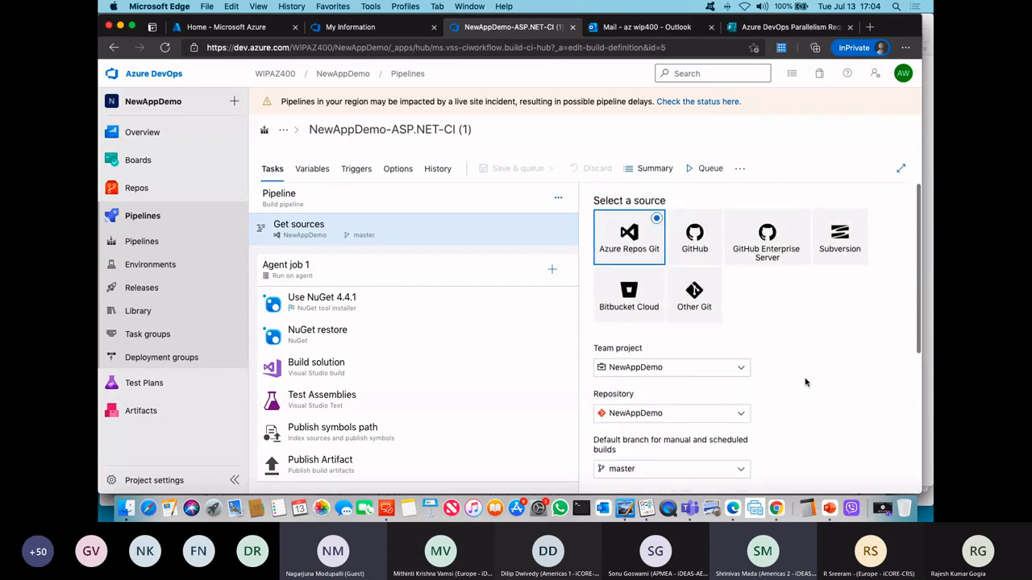
right_click(806, 383)
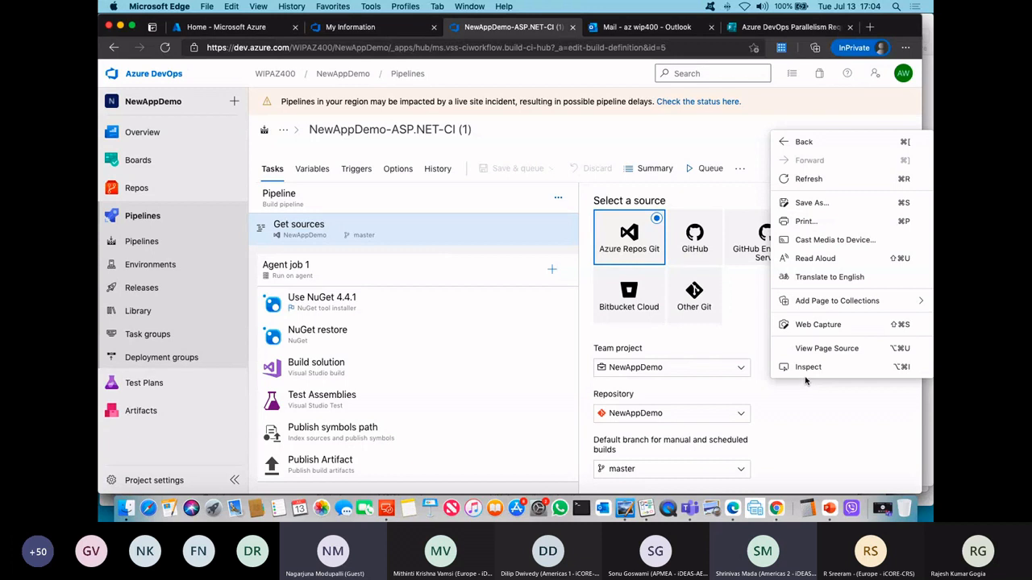
left_click(788, 402)
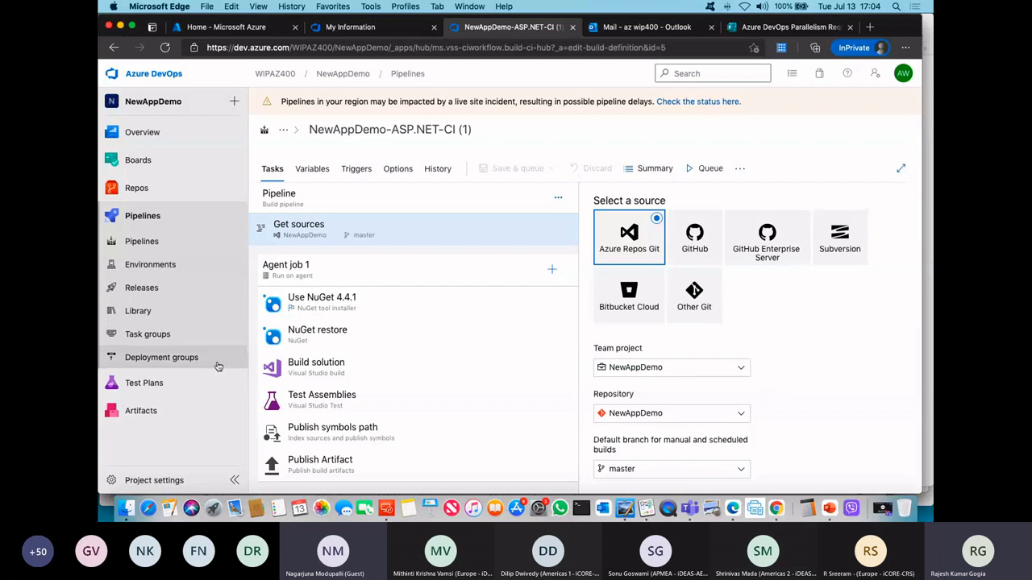
Step: Start a new pipeline in the classic editor and show the default branch choices for the NewAppDemo repository in Azure Repos Git
left_click(153, 247)
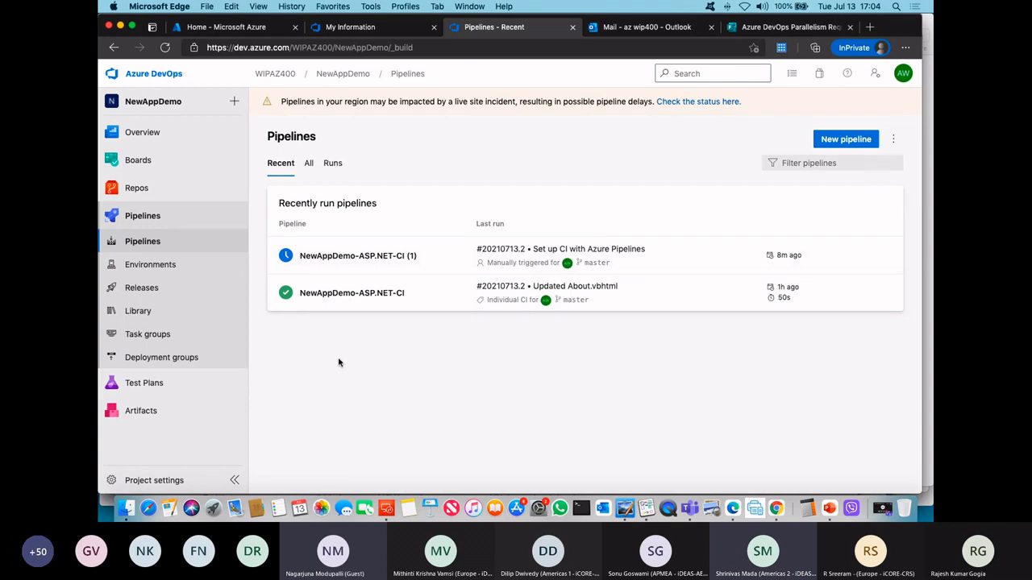
left_click(834, 142)
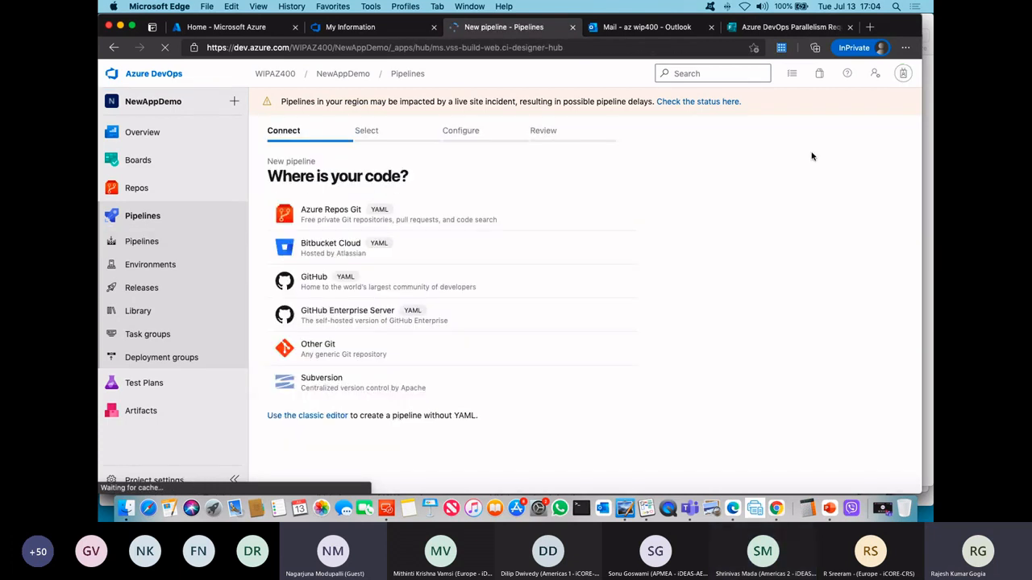
left_click(338, 415)
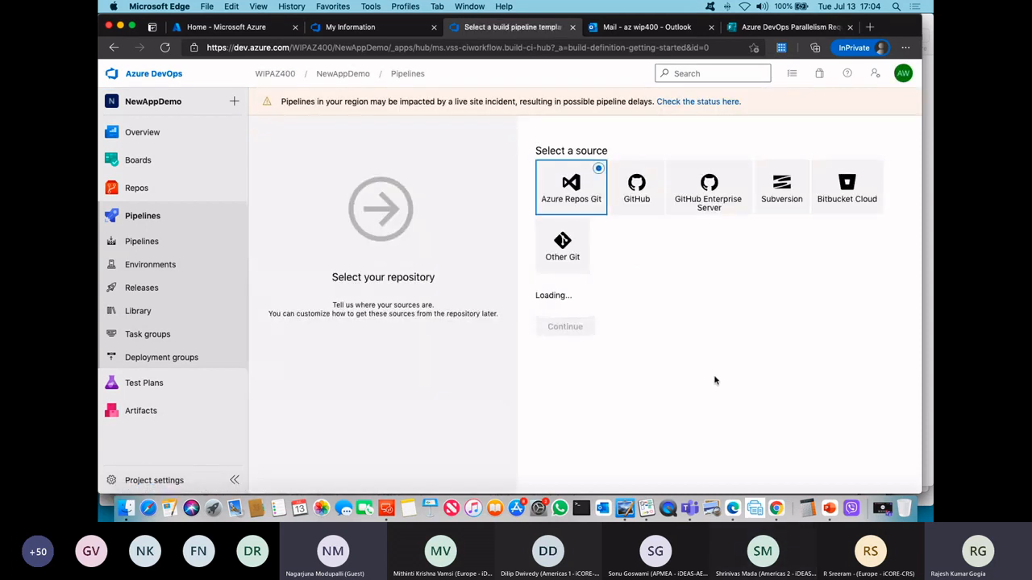
left_click(584, 412)
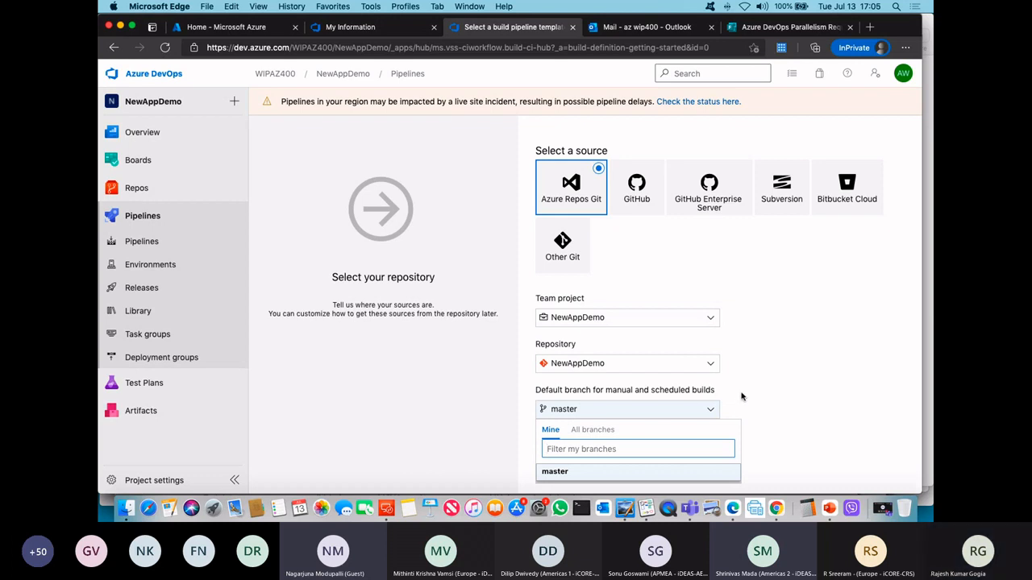
Step: Close the branch choices, switch to Chrome and open the AZ400-DesigningandImplementingMicrosoftDevOpsSolutions lab directory from the Google results
left_click(775, 408)
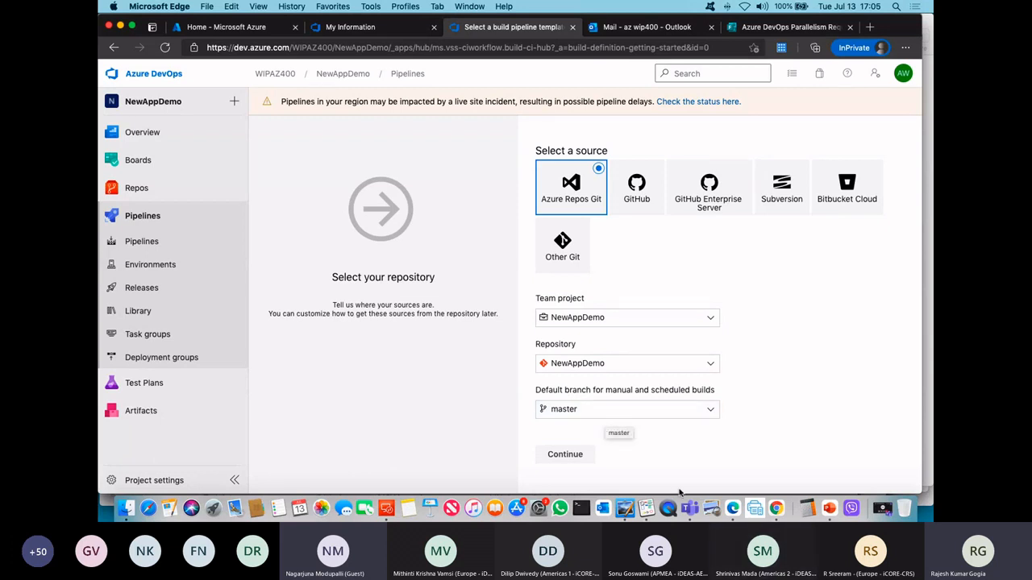
left_click(776, 508)
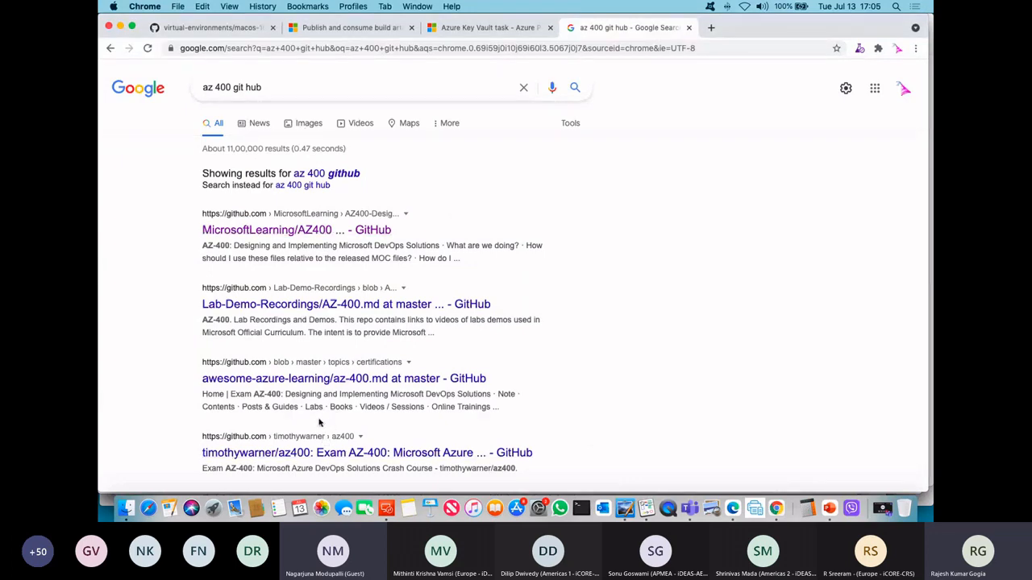
scroll(496, 407, "down", 3)
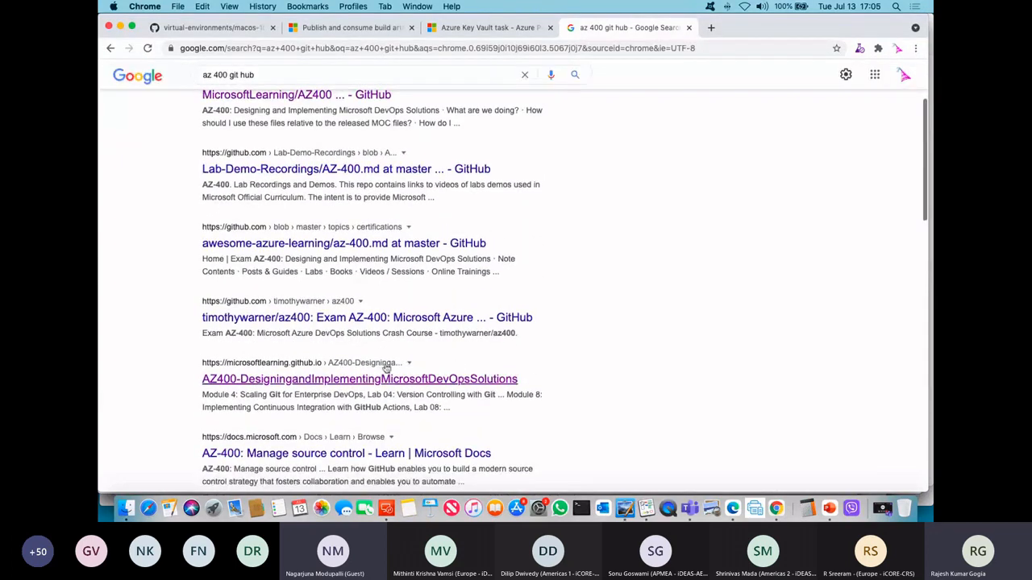
left_click(386, 385)
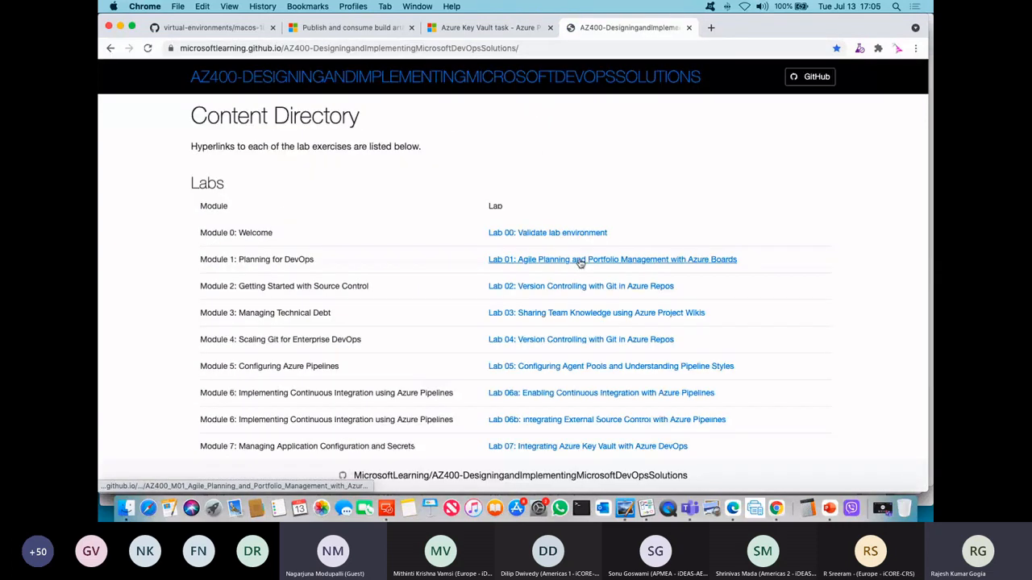
Step: Open Lab 06a: Enabling Continuous Integration with Azure Pipelines from the lab list in a new tab and show that tab
scroll(758, 378, "down", 2)
scroll(758, 378, "down", 4)
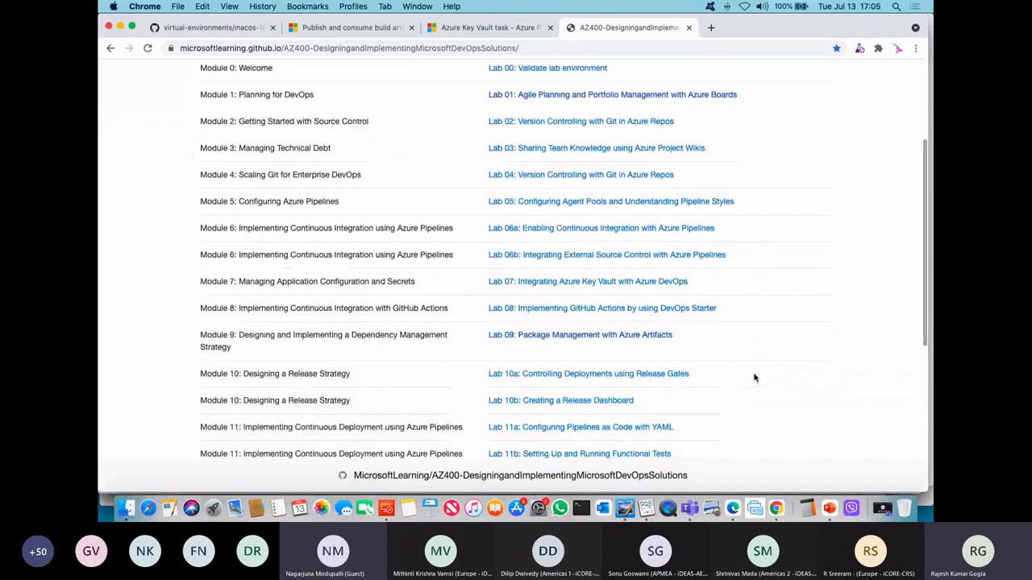
left_click(597, 231)
right_click(620, 235)
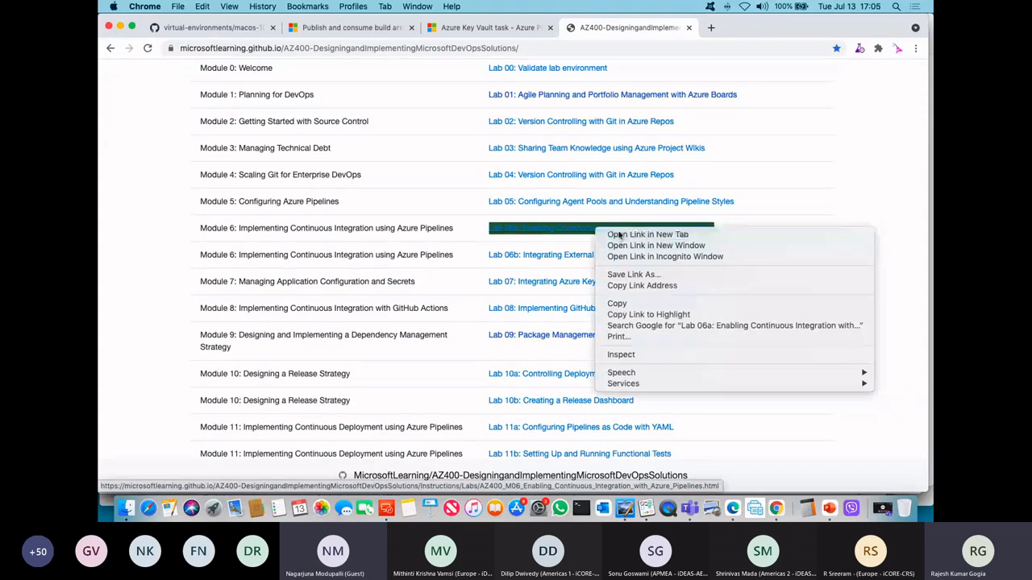
left_click(616, 233)
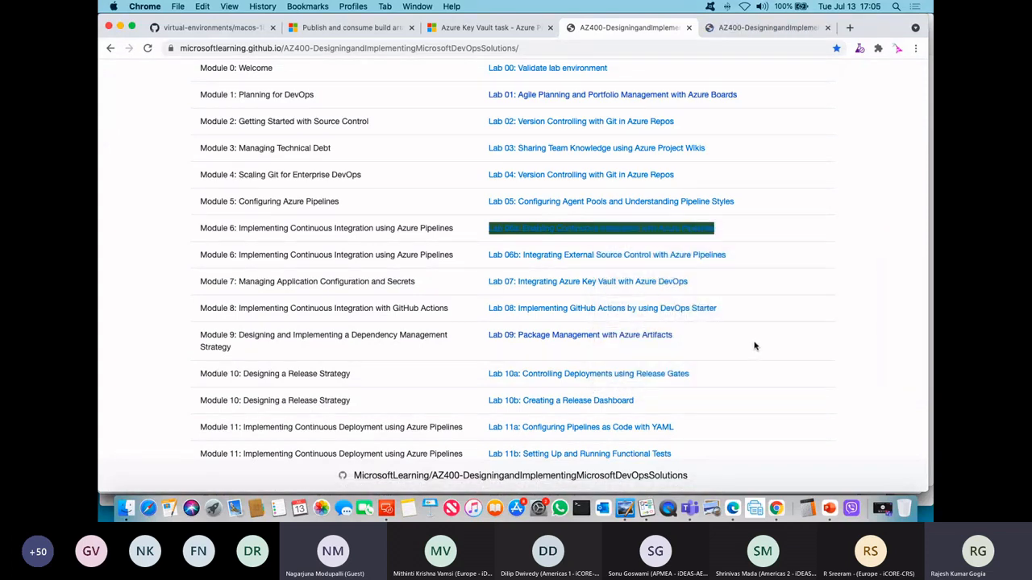
scroll(755, 346, "down", 2)
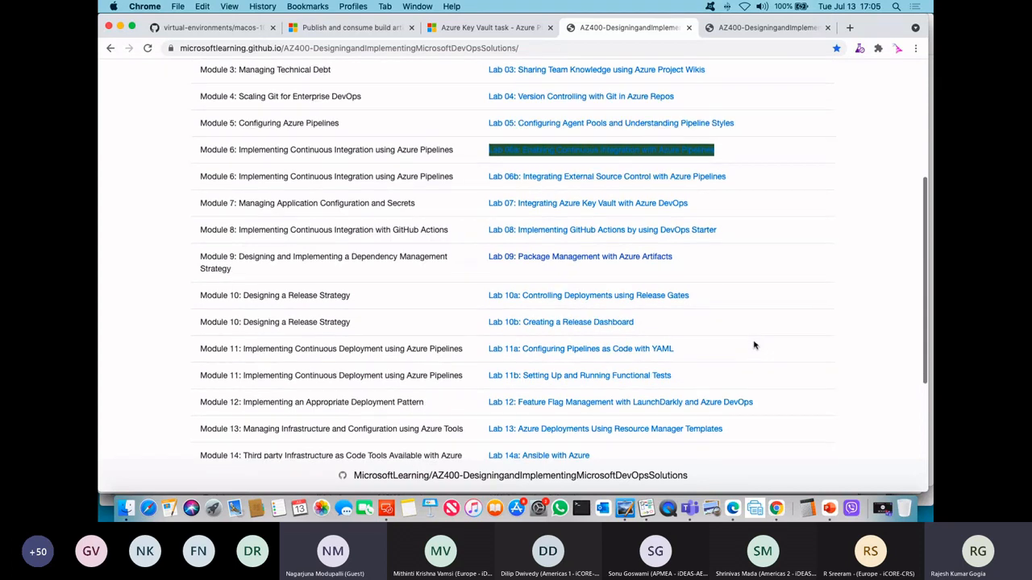
scroll(757, 340, "up", 4)
scroll(756, 340, "up", 2)
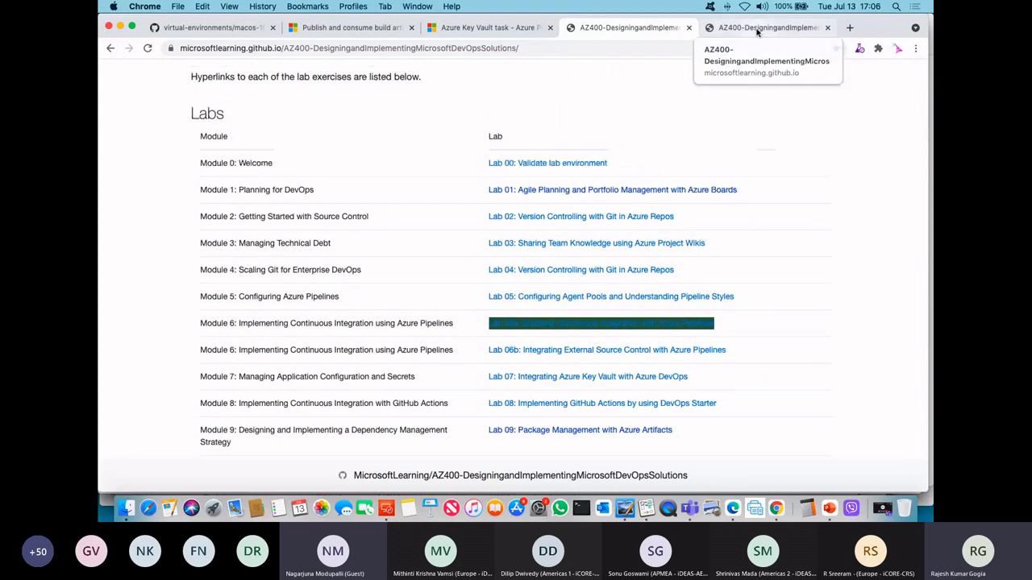
left_click(757, 31)
Step: Examine the Lab 06a manual, from its prerequisites through the build pipeline creation, build tracking and continuous integration tasks
scroll(612, 387, "down", 8)
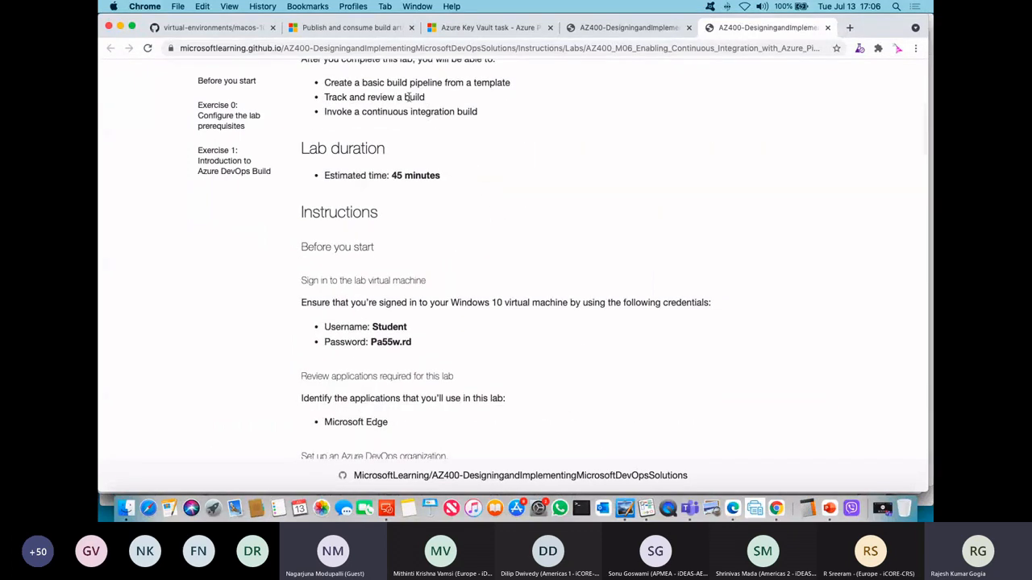
scroll(606, 394, "down", 7)
scroll(607, 393, "down", 7)
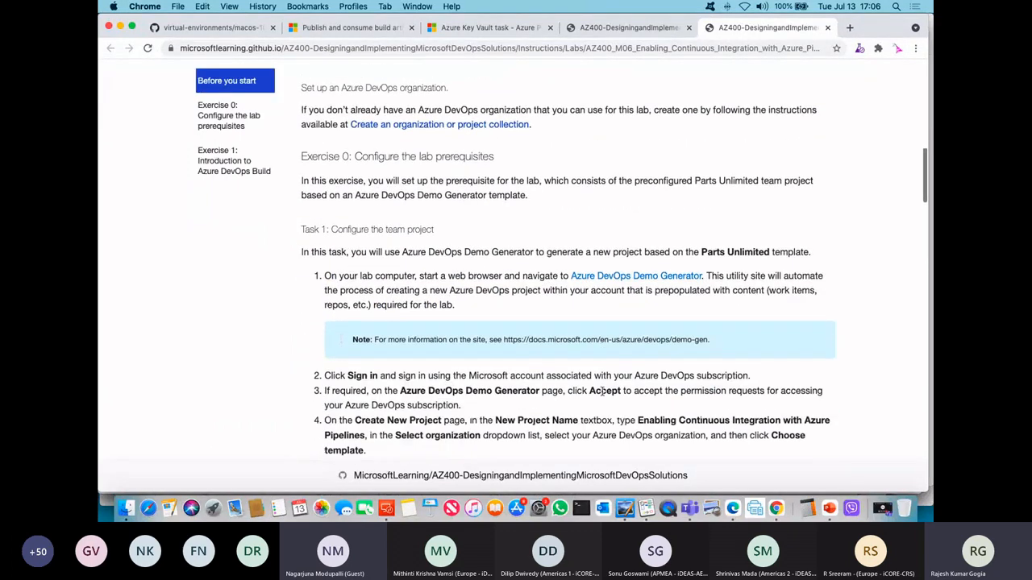
scroll(600, 391, "up", 15)
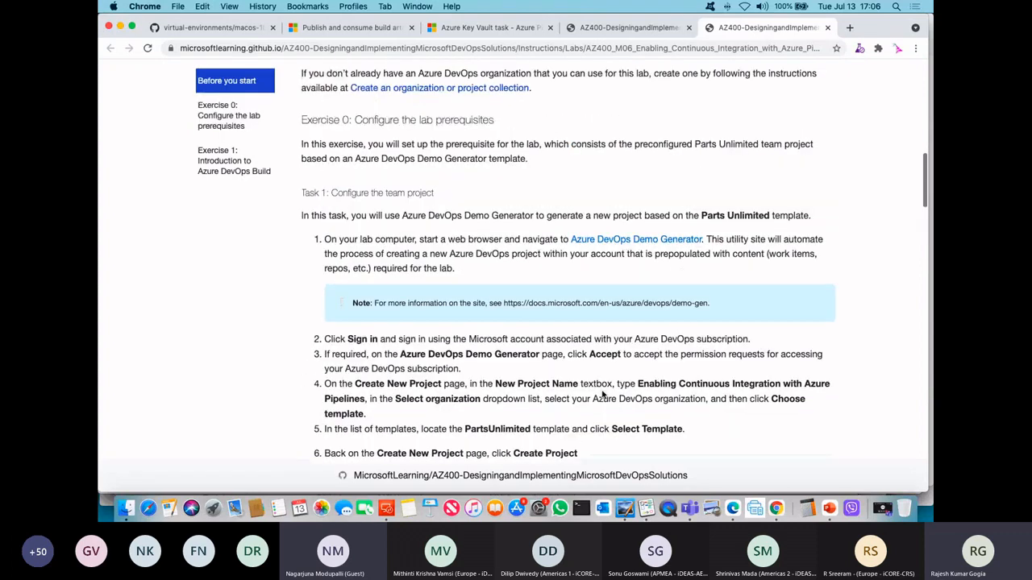
scroll(601, 391, "down", 5)
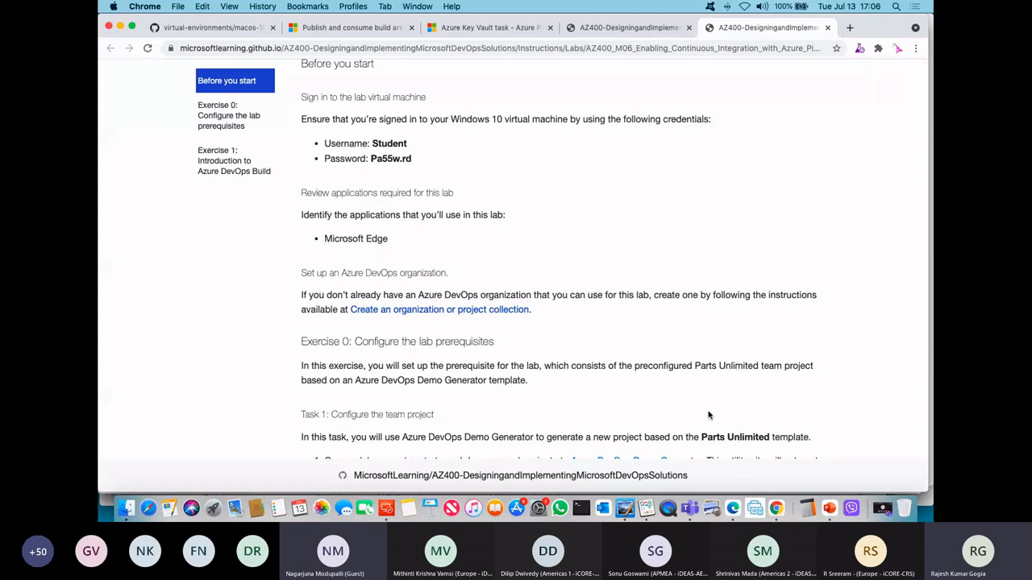
scroll(709, 415, "down", 10)
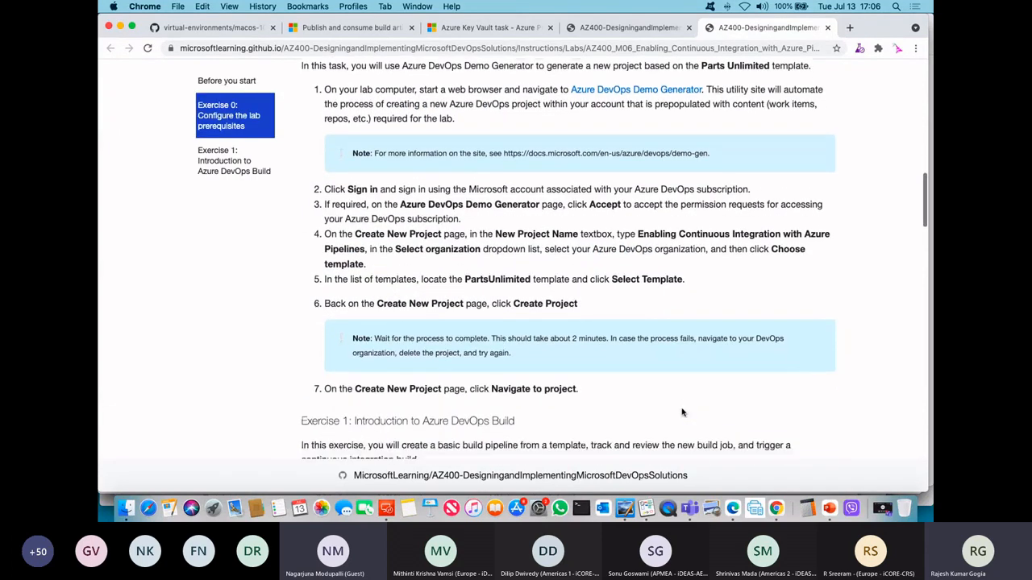
scroll(682, 413, "down", 13)
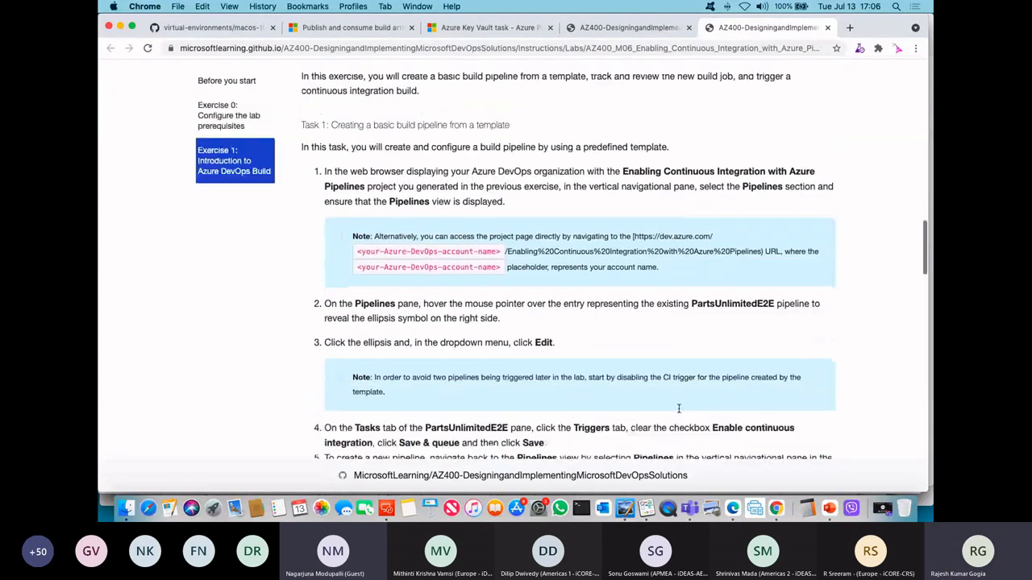
scroll(678, 411, "down", 13)
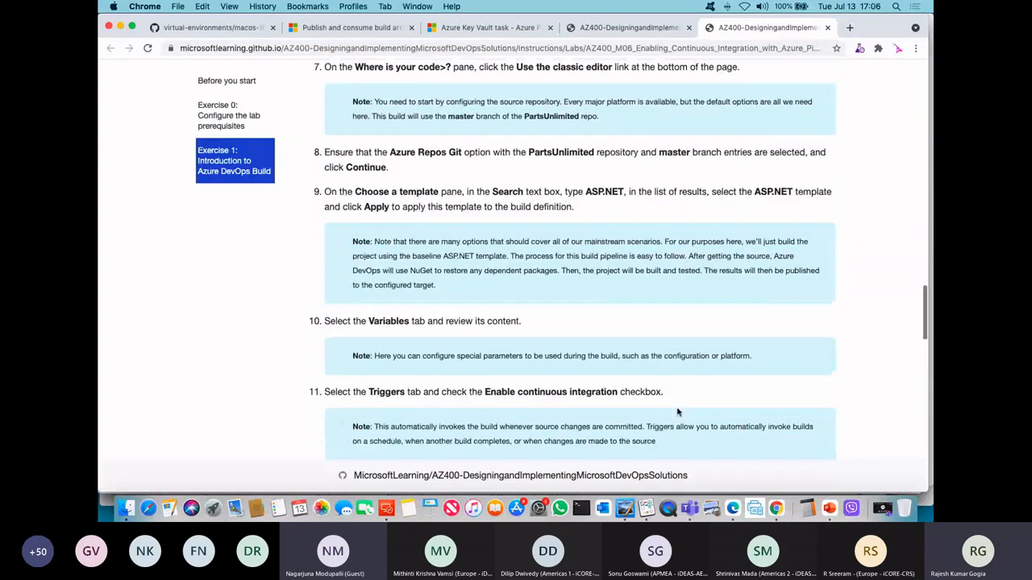
scroll(677, 411, "down", 13)
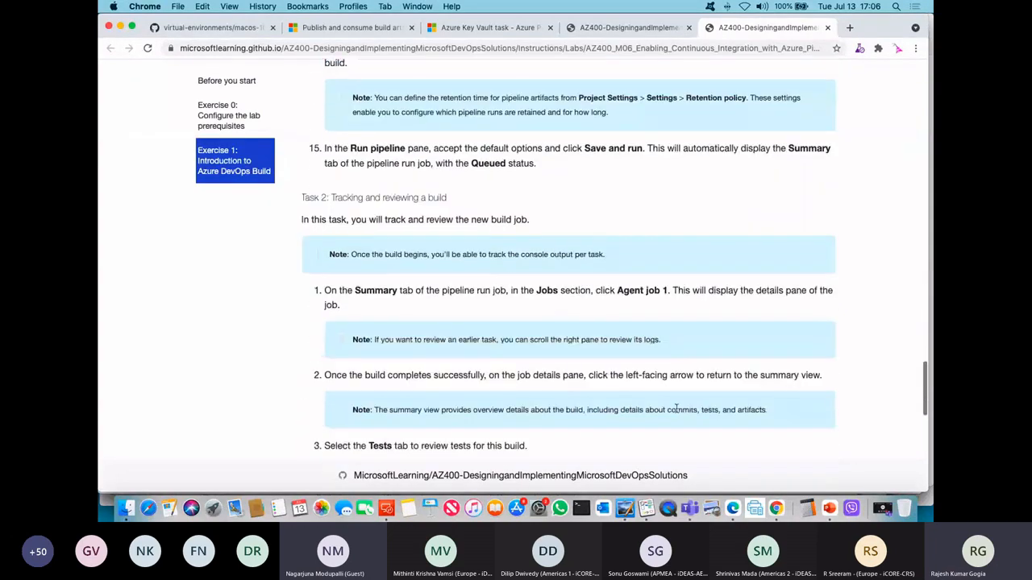
scroll(678, 412, "down", 1)
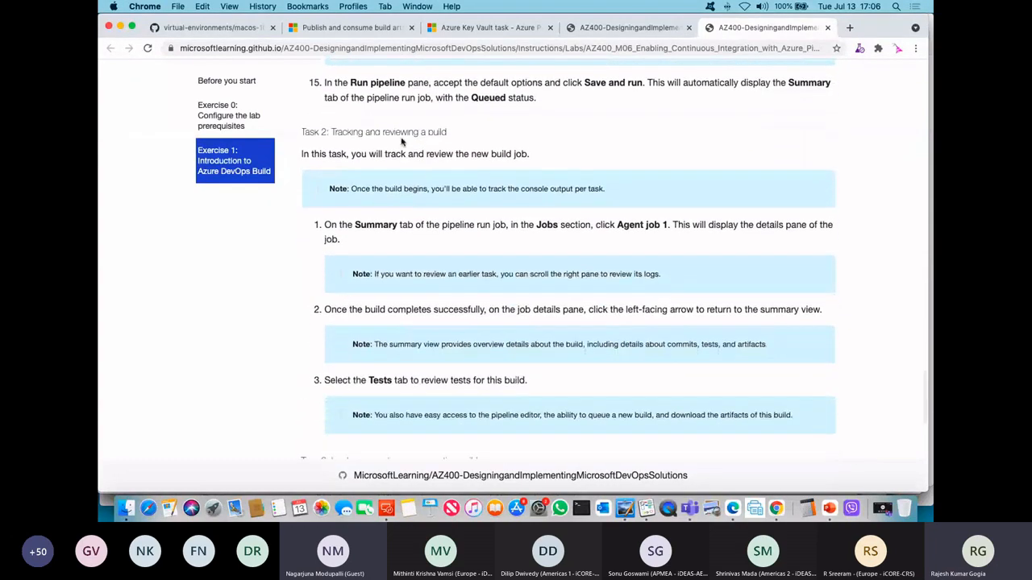
scroll(449, 179, "down", 7)
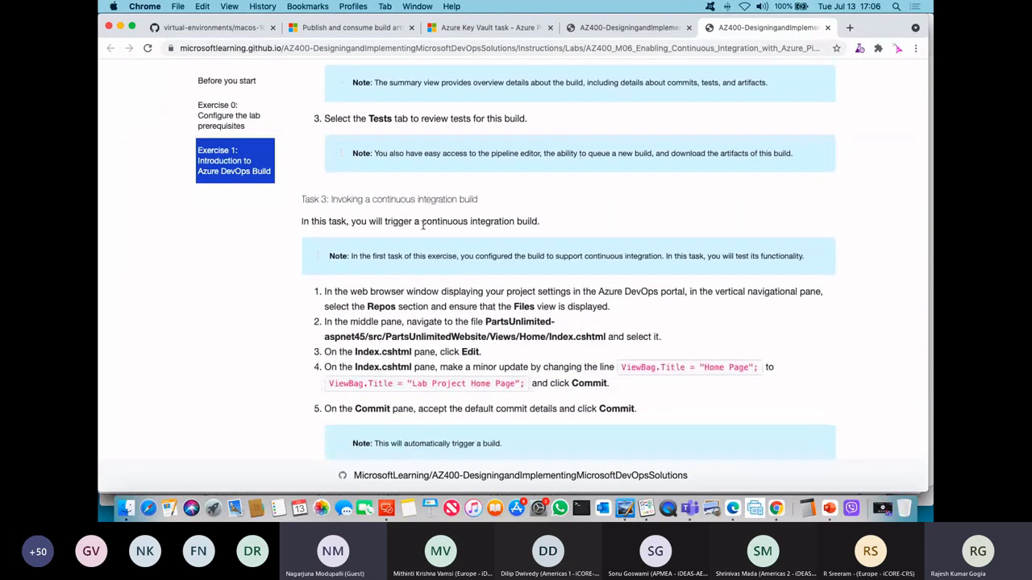
scroll(553, 386, "down", 5)
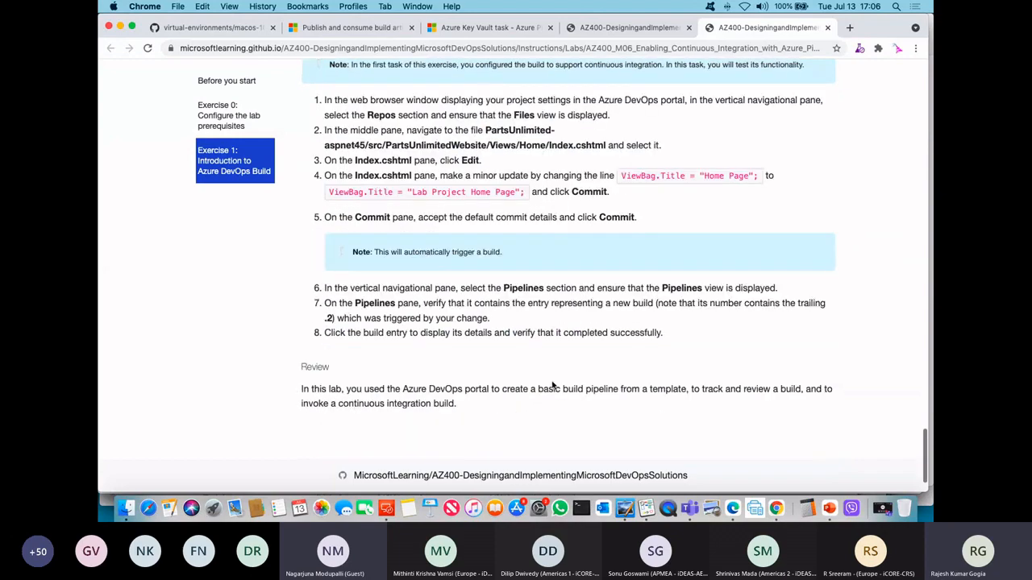
scroll(553, 387, "up", 20)
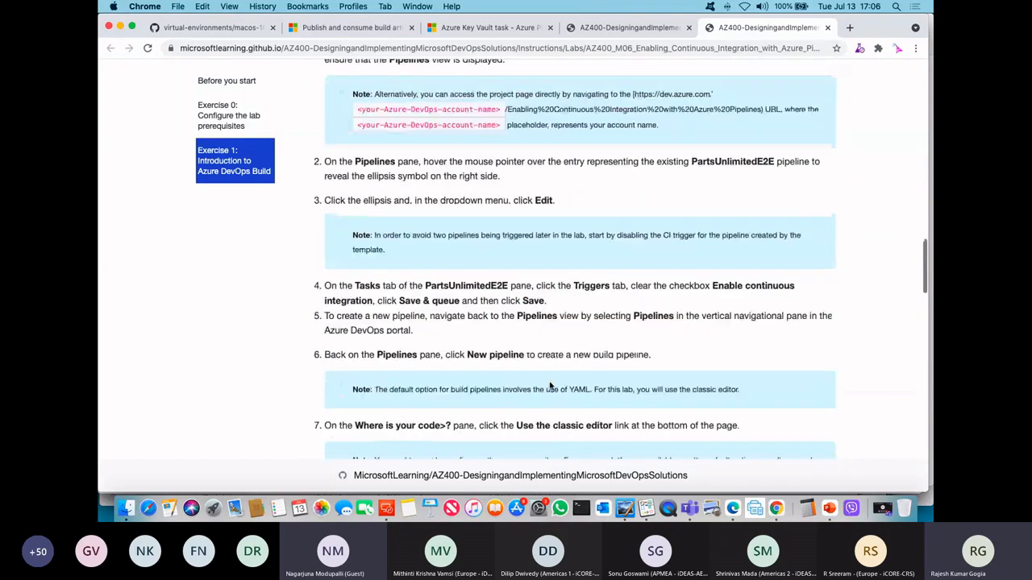
scroll(549, 385, "up", 5)
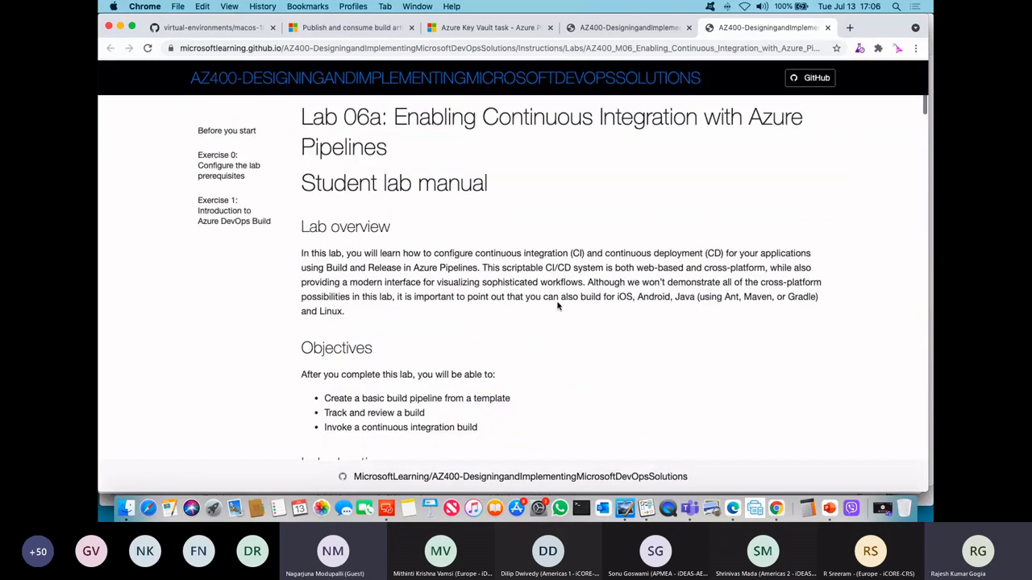
Step: Select the web address of the Lab 06a page and review the lab's overview, objectives and duration
left_click(457, 49)
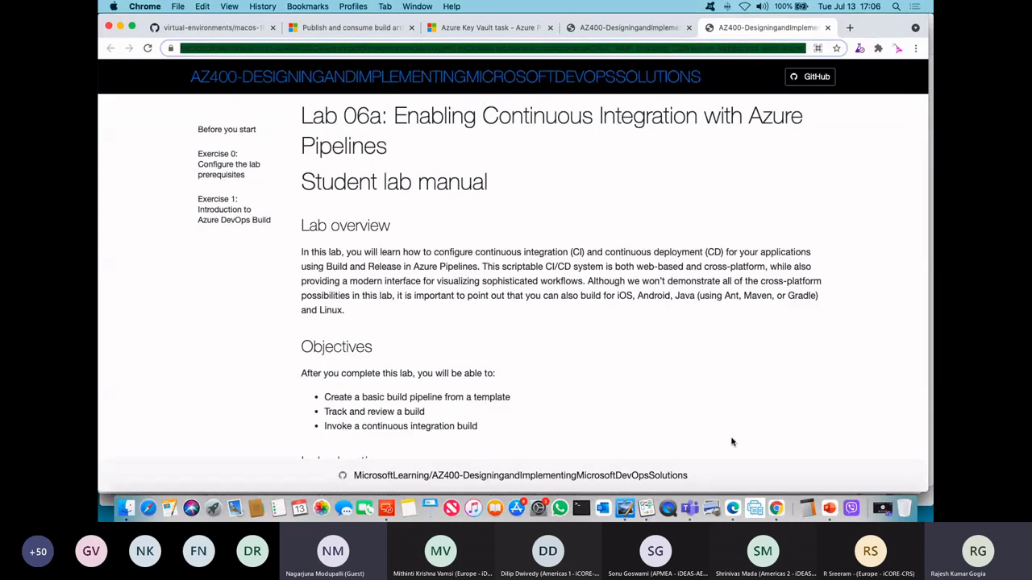
scroll(674, 369, "down", 3)
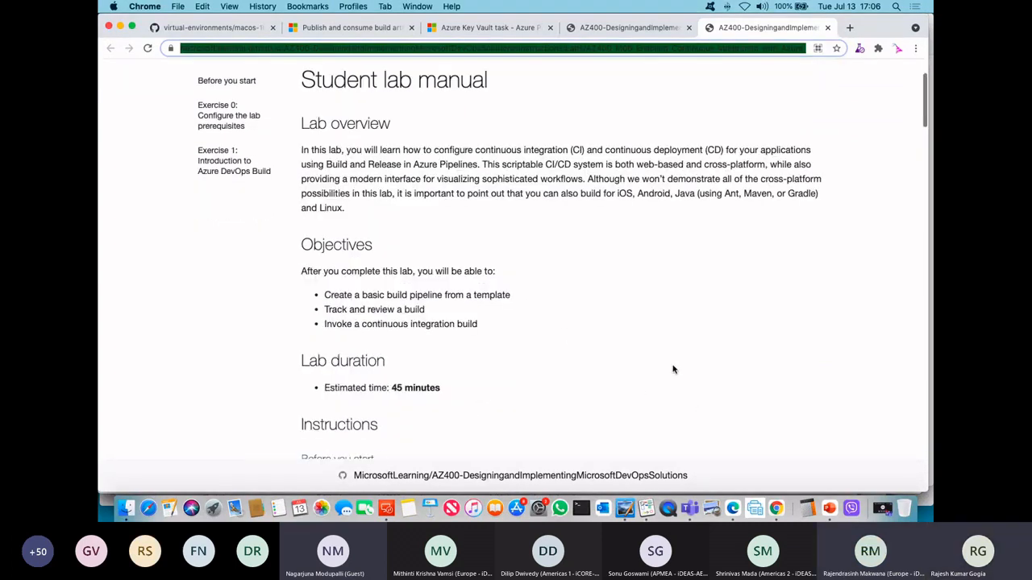
scroll(675, 369, "up", 1)
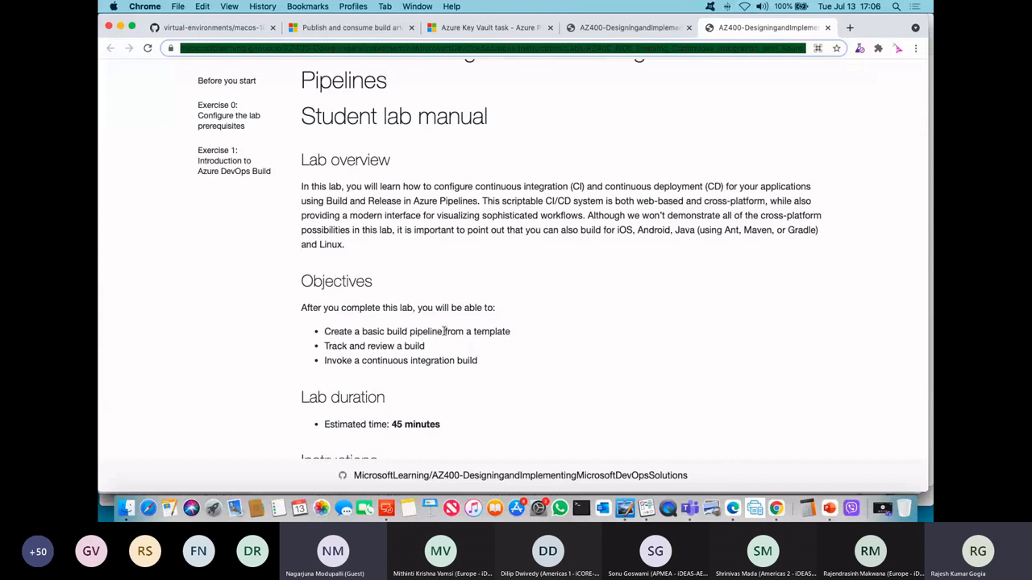
Step: Switch to Microsoft Edge and show the Azure DevOps Parallelism Request form
left_click(733, 509)
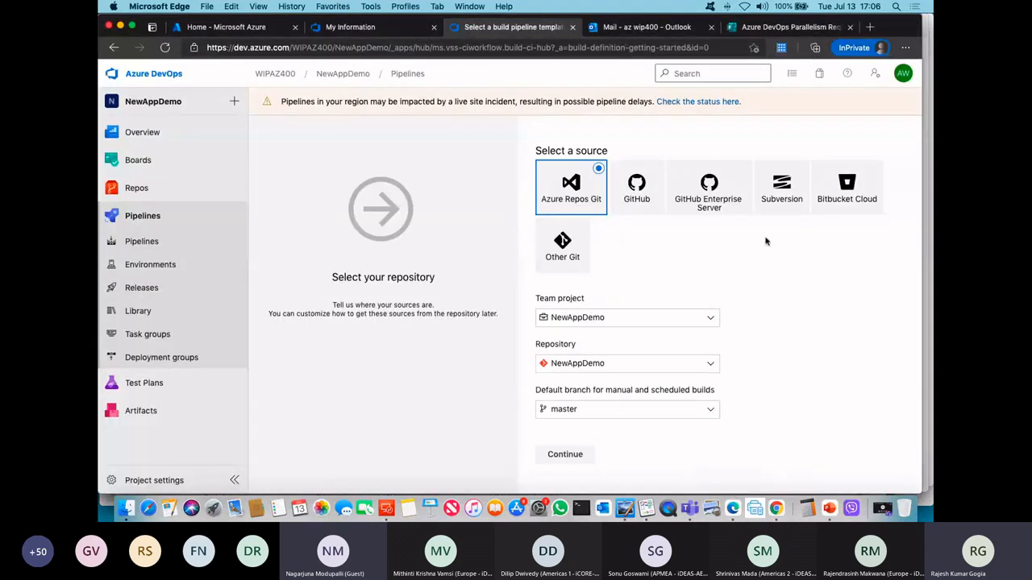
left_click(784, 29)
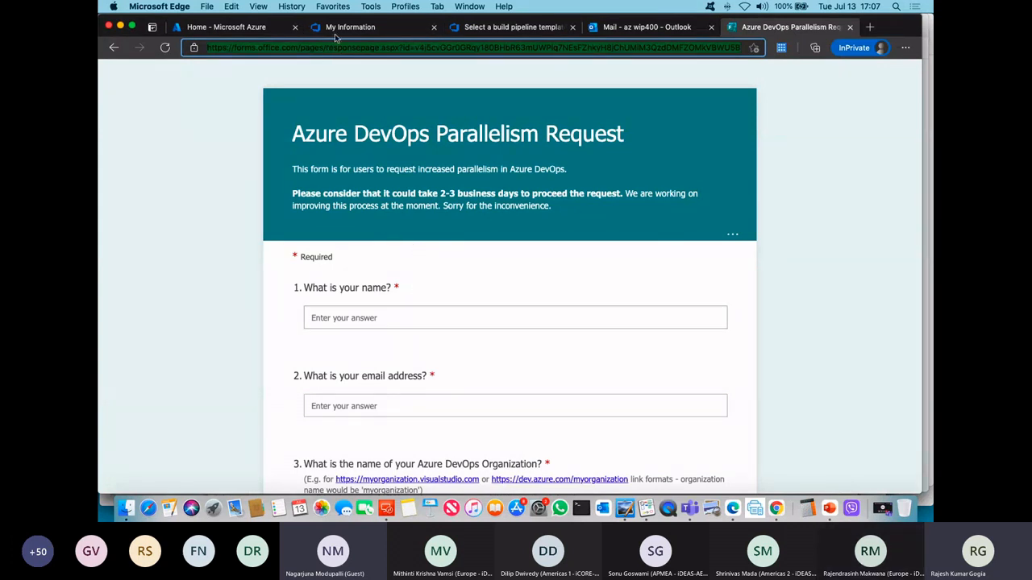
left_click(650, 510)
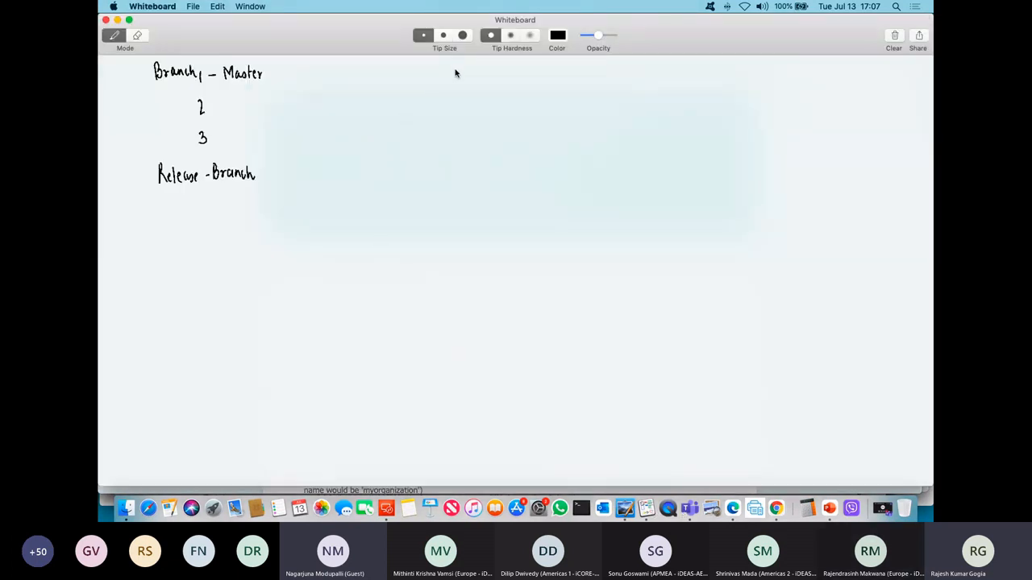
left_click_drag(458, 79, 551, 71)
mouse_move(335, 123)
left_mouse_down()
mouse_move(363, 119)
mouse_move(369, 130)
mouse_move(337, 164)
mouse_move(498, 153)
mouse_move(535, 170)
mouse_move(643, 162)
left_mouse_up()
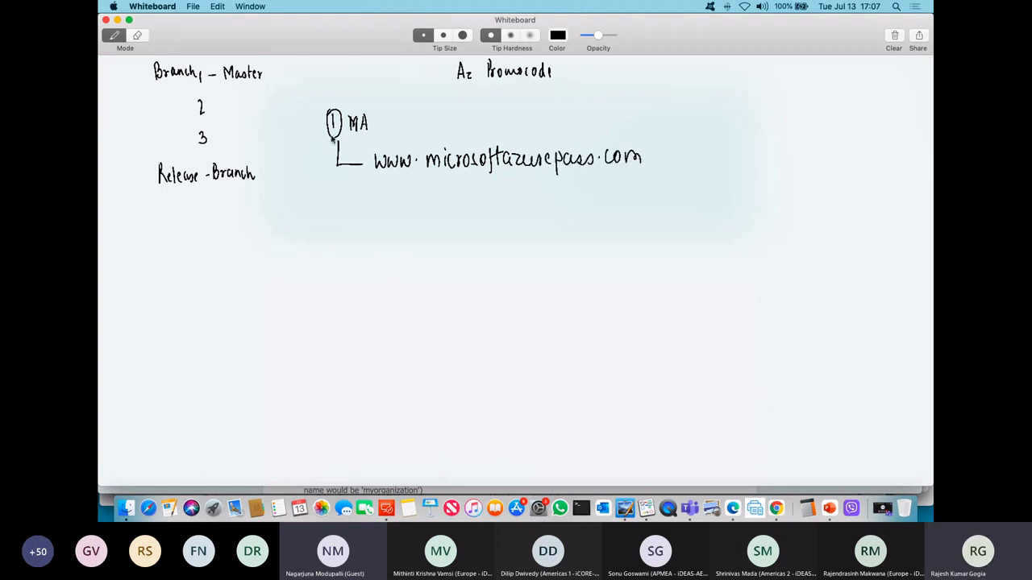
mouse_move(320, 161)
left_mouse_down()
mouse_move(332, 178)
mouse_move(336, 153)
left_mouse_up()
mouse_move(470, 176)
left_mouse_down()
mouse_move(486, 216)
mouse_move(508, 206)
mouse_move(545, 213)
mouse_move(499, 210)
left_mouse_up()
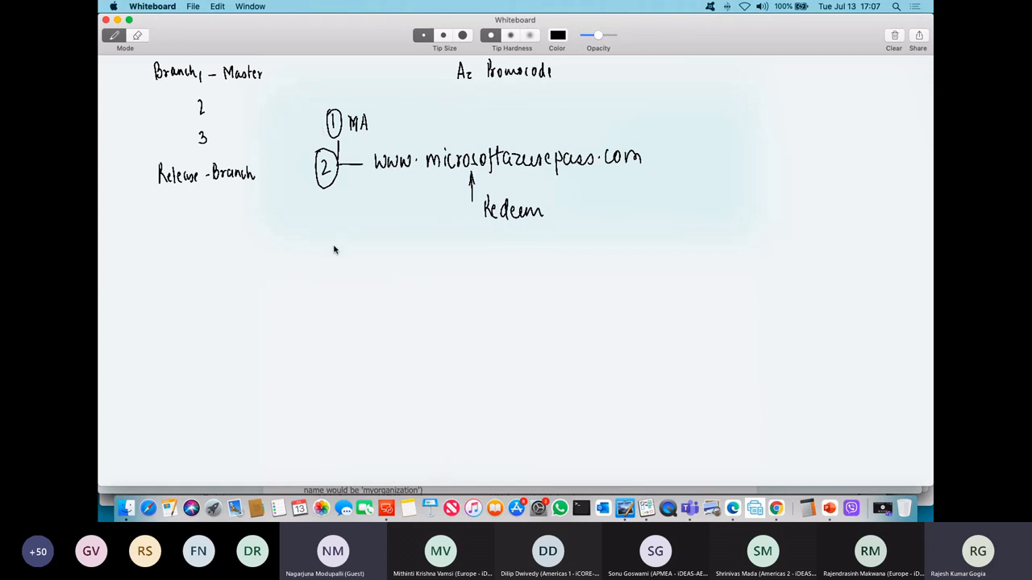
Step: Handwrite item 3 below the others, linking DevOps Org billing to the Azure subscription with an arrow
mouse_move(334, 249)
left_mouse_down()
mouse_move(337, 269)
mouse_move(345, 243)
mouse_move(421, 266)
mouse_move(445, 256)
mouse_move(466, 271)
mouse_move(479, 254)
mouse_move(521, 261)
mouse_move(542, 239)
mouse_move(554, 273)
mouse_move(598, 251)
left_mouse_up()
mouse_move(610, 253)
left_mouse_down()
mouse_move(617, 239)
mouse_move(679, 245)
left_mouse_up()
left_click(684, 242)
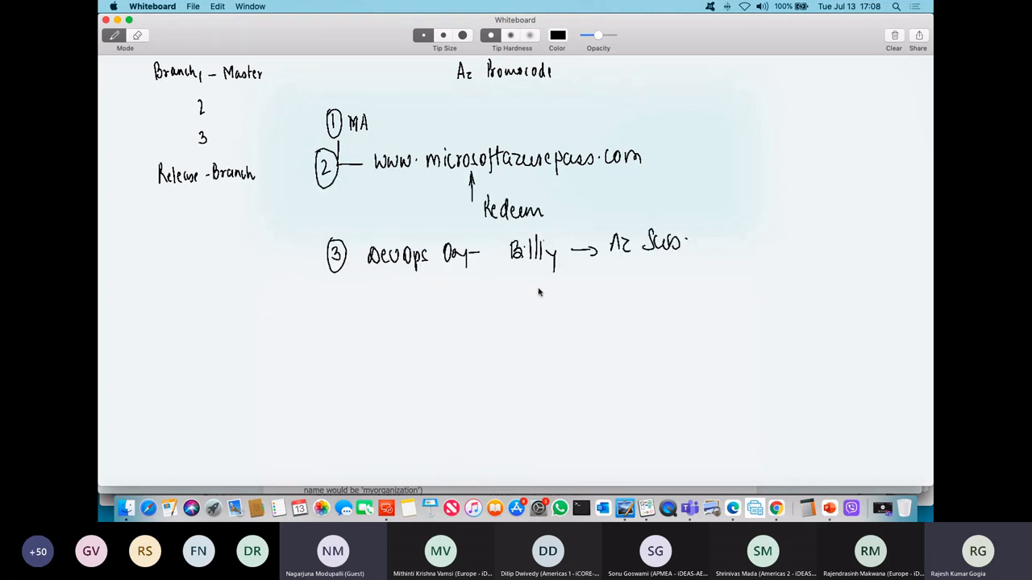
Step: Add "MHA", "Paid Parallel - 1" with an arrow and "Save" under item 3, and draw a vertical line beside the three items
mouse_move(523, 284)
left_mouse_down()
mouse_move(524, 301)
mouse_move(636, 283)
mouse_move(638, 297)
mouse_move(658, 293)
left_mouse_up()
mouse_move(651, 274)
left_mouse_down()
mouse_move(679, 289)
mouse_move(723, 285)
mouse_move(733, 270)
mouse_move(762, 277)
left_mouse_up()
left_click_drag(777, 263, 766, 298)
left_click_drag(756, 293, 759, 309)
mouse_move(529, 342)
left_mouse_down()
mouse_move(522, 360)
mouse_move(562, 358)
left_mouse_up()
left_click(569, 352)
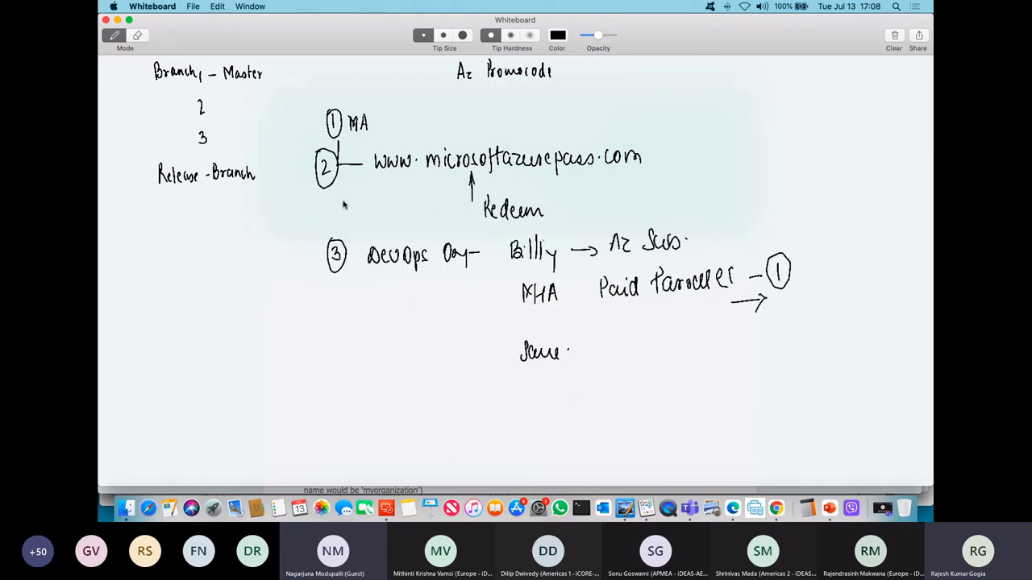
left_click_drag(308, 101, 312, 308)
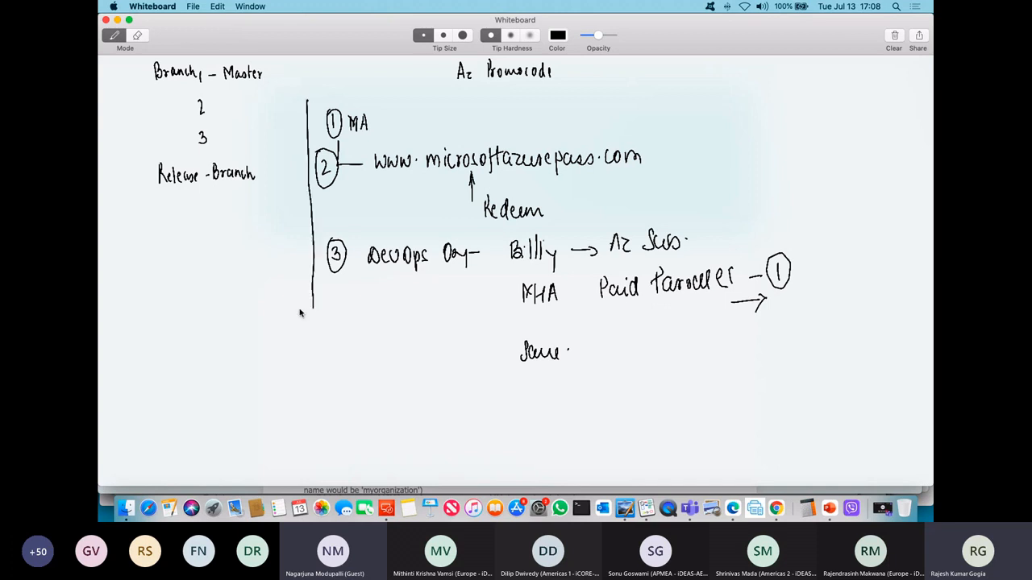
Step: Bring up the Azure DevOps Parallelism Request form in Microsoft Edge again and return to the Whiteboard notes
left_click(644, 493)
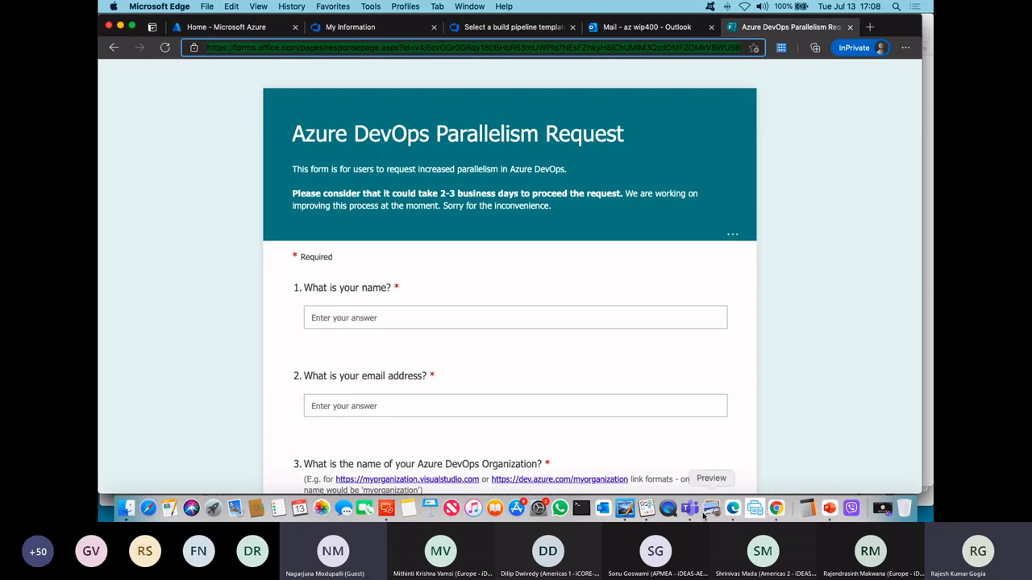
left_click(646, 508)
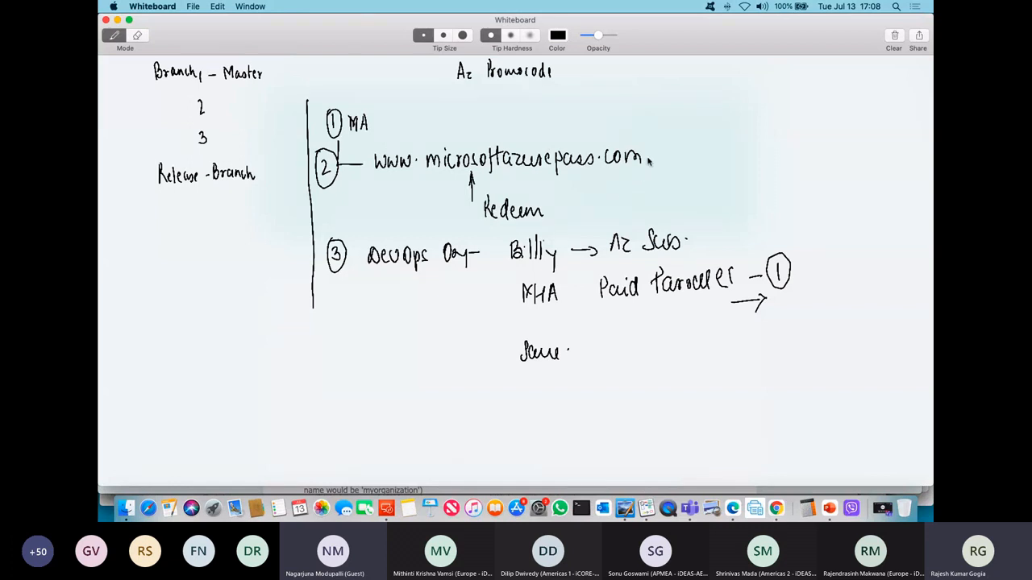
Step: Draw a vertical line beside the web address and "Redeem" notes, and underline the "Az Promocode" heading
left_click_drag(649, 150, 649, 216)
left_click_drag(448, 84, 565, 83)
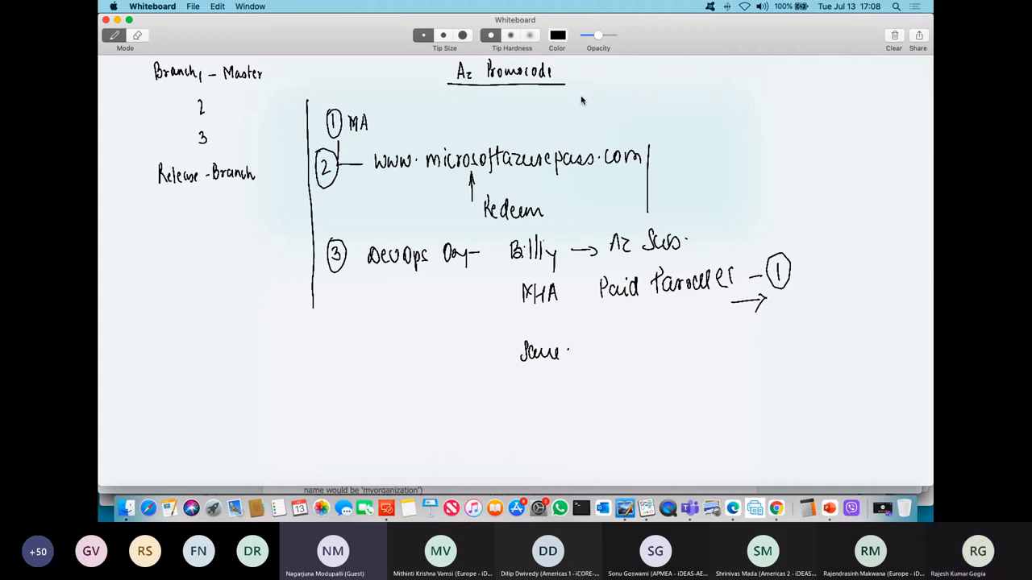
Step: Switch from the lab manual in Chrome to the Teams meeting chat and send the AZ400_M06 Enabling Continuous Integration with Azure Pipelines lab link
left_click(775, 508)
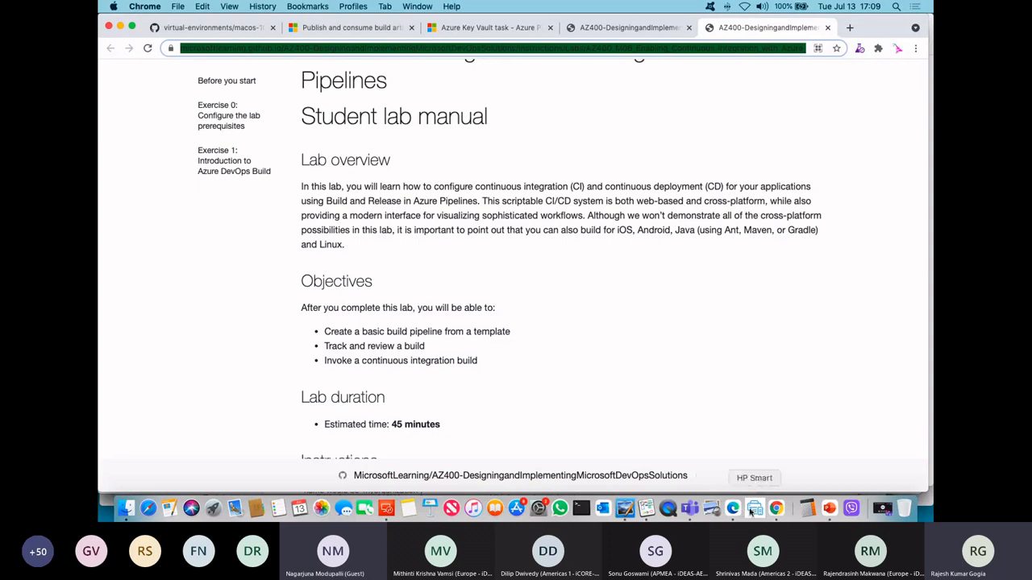
key("ctrl+Right")
key("ctrl+Right")
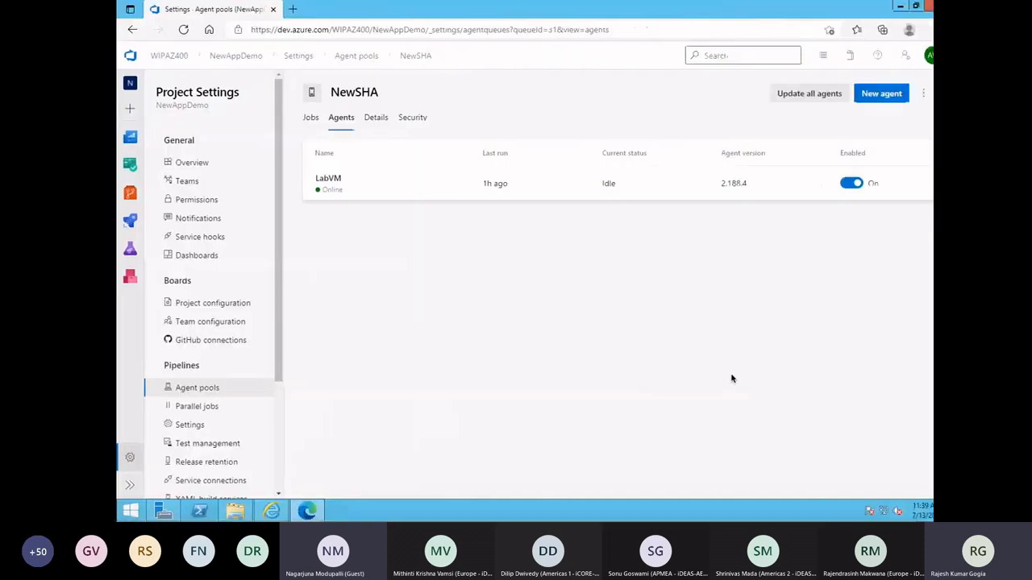
left_click(797, 486)
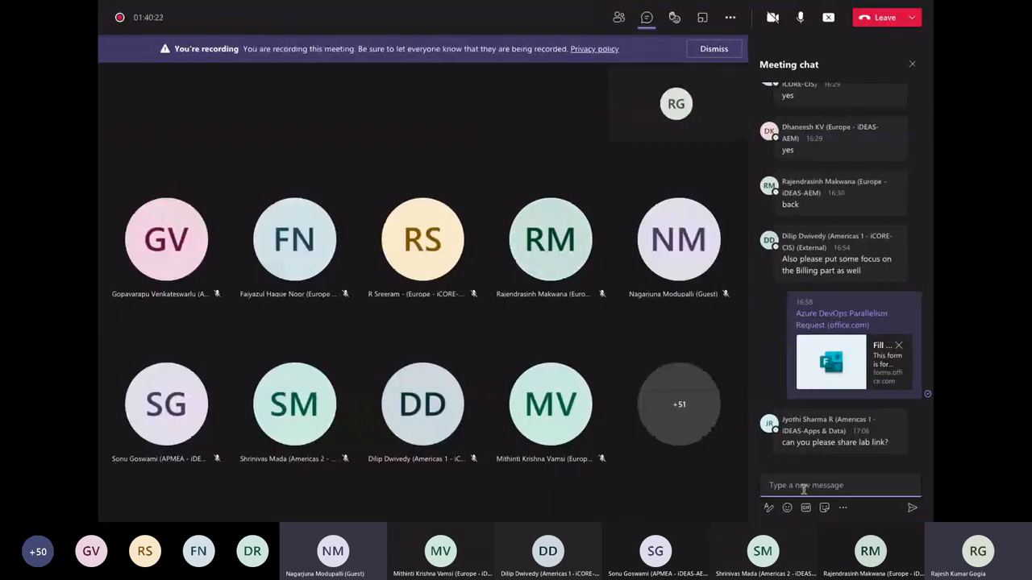
type("https://microsoftlearning.github.io/AZ400-DesigningandImplementingMicrosoftDevOpsSolutions/Instructions/Labs/AZ400_M06_Enabling_Continuous_Integration_with_Azure_Pipelines.html")
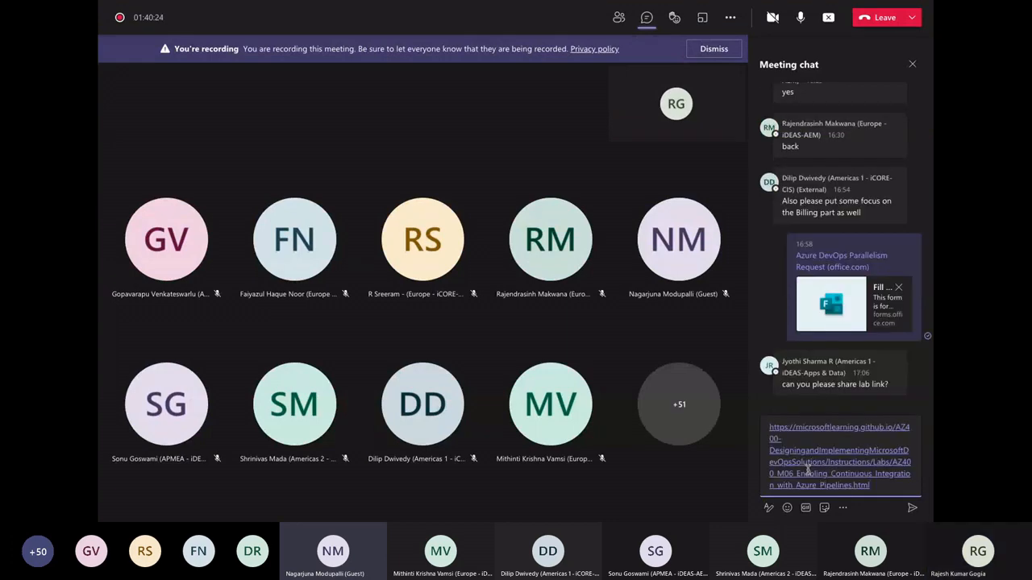
key("Return")
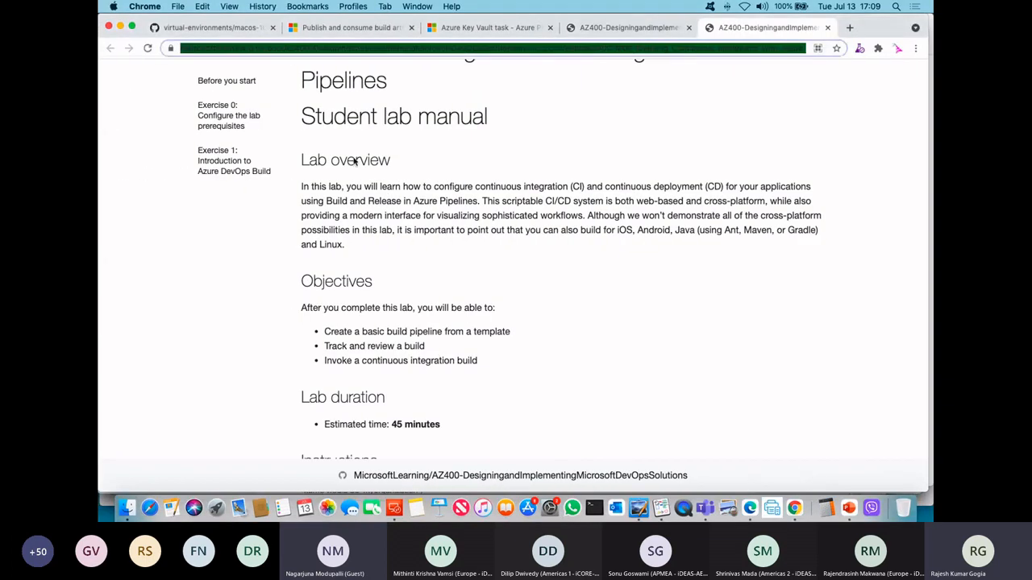
Step: Review the lab manual's sign-in, Azure DevOps organization and Exercise 0 prerequisite instructions in Chrome, and return to the Whiteboard notes
left_click(548, 358)
scroll(551, 359, "down", 5)
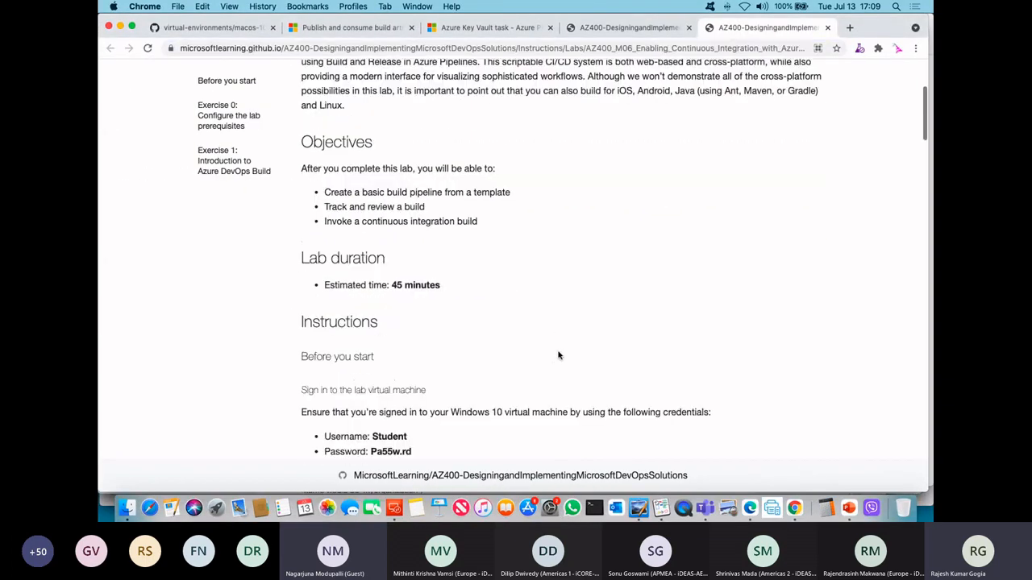
scroll(543, 365, "up", 2)
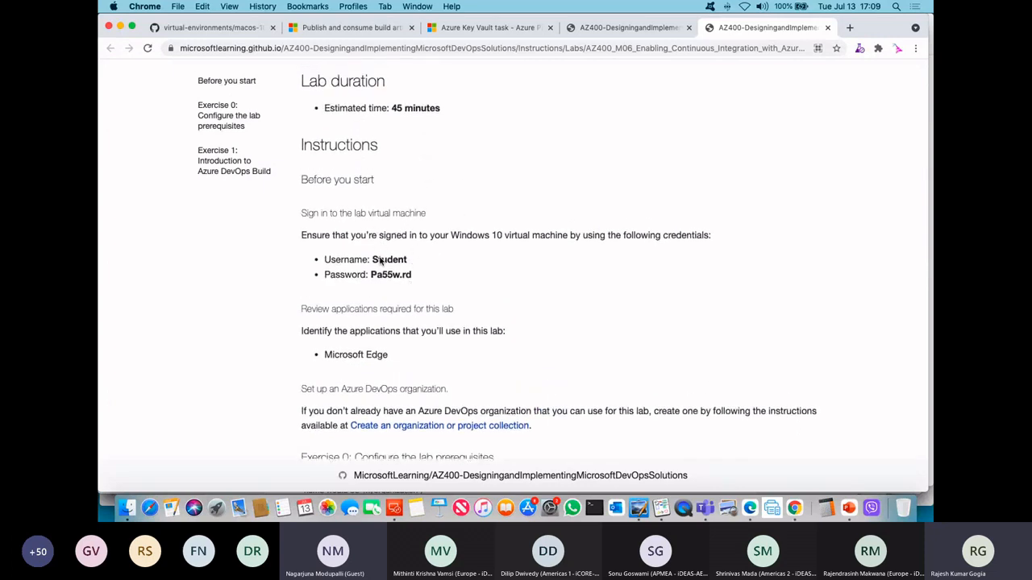
scroll(526, 287, "down", 3)
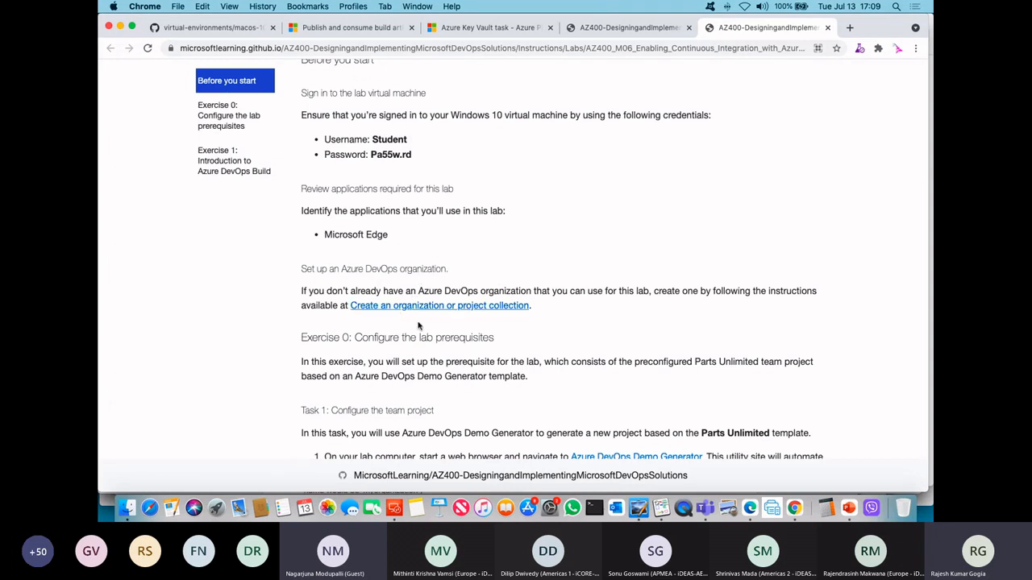
scroll(435, 306, "down", 2)
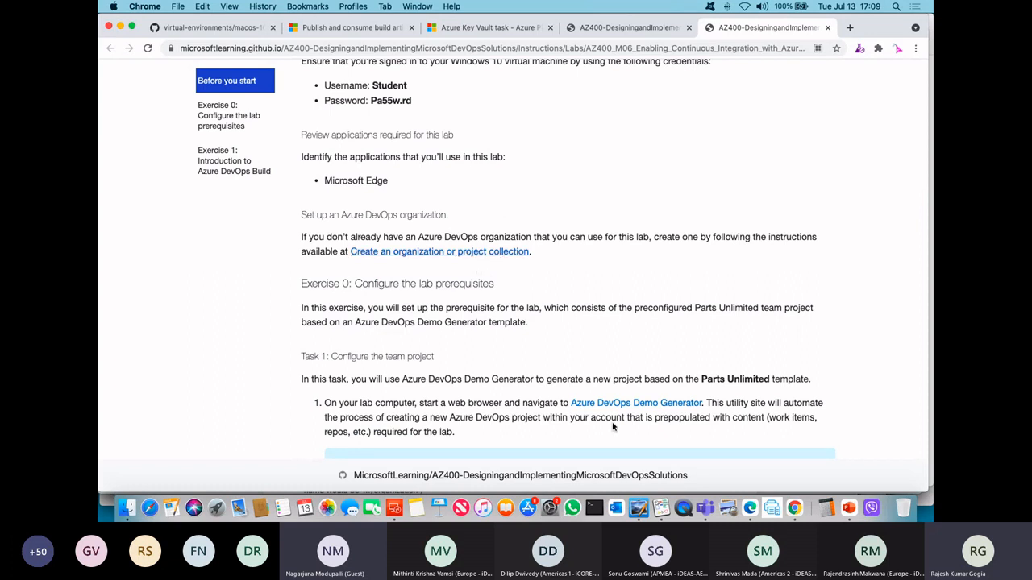
left_click(661, 508)
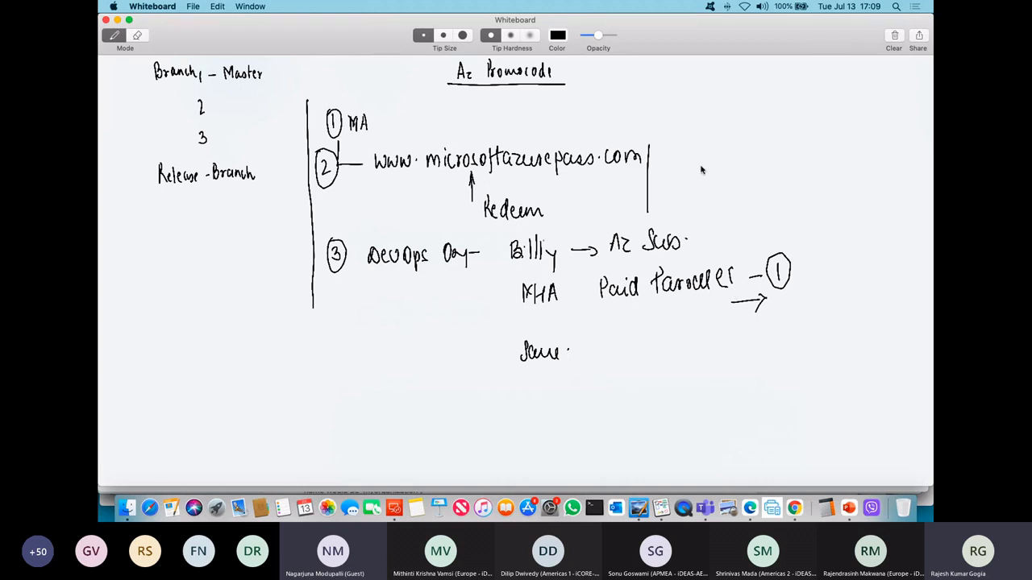
left_click(850, 486)
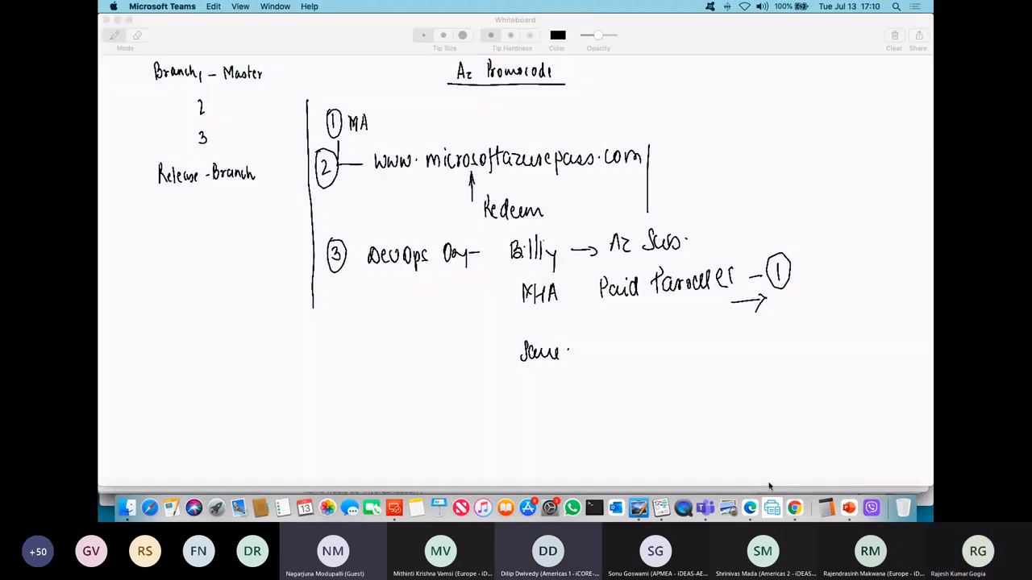